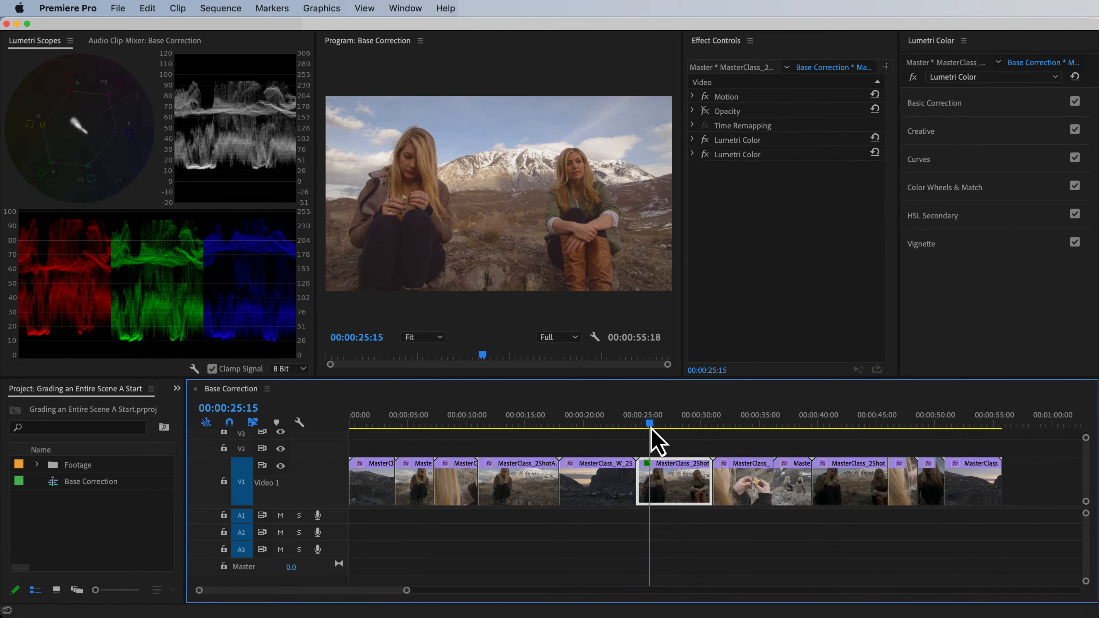
# - Compare the graded two-shot clip near 25 seconds with its second Lumetri Color effect off and on, and with the two-shot clip at 41 seconds
pyautogui.click(706, 158)
pyautogui.click(705, 155)
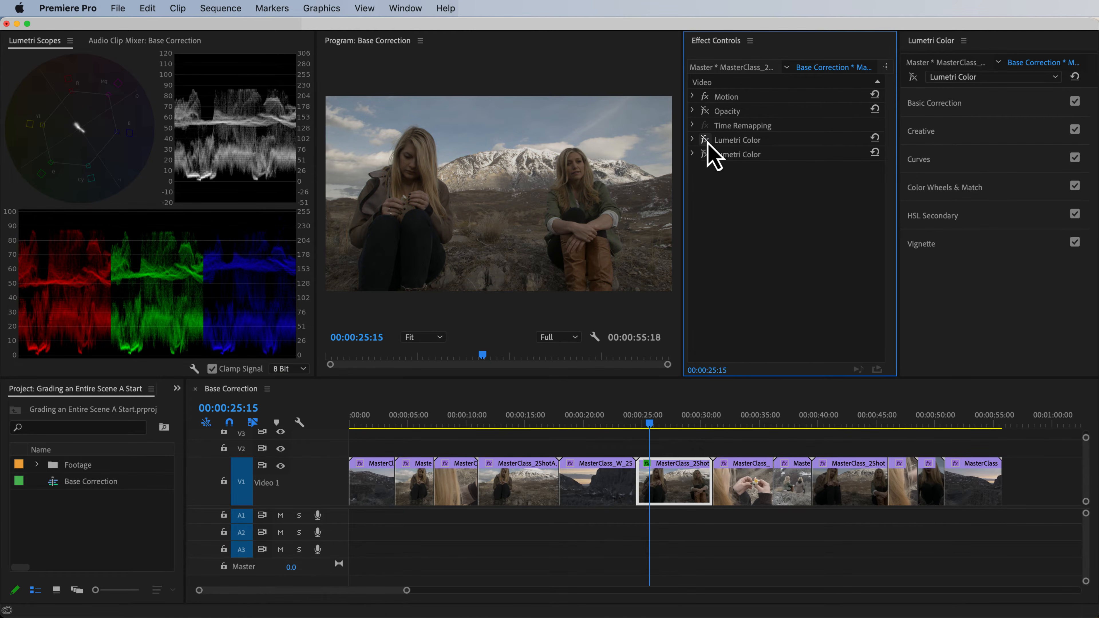
pyautogui.click(831, 427)
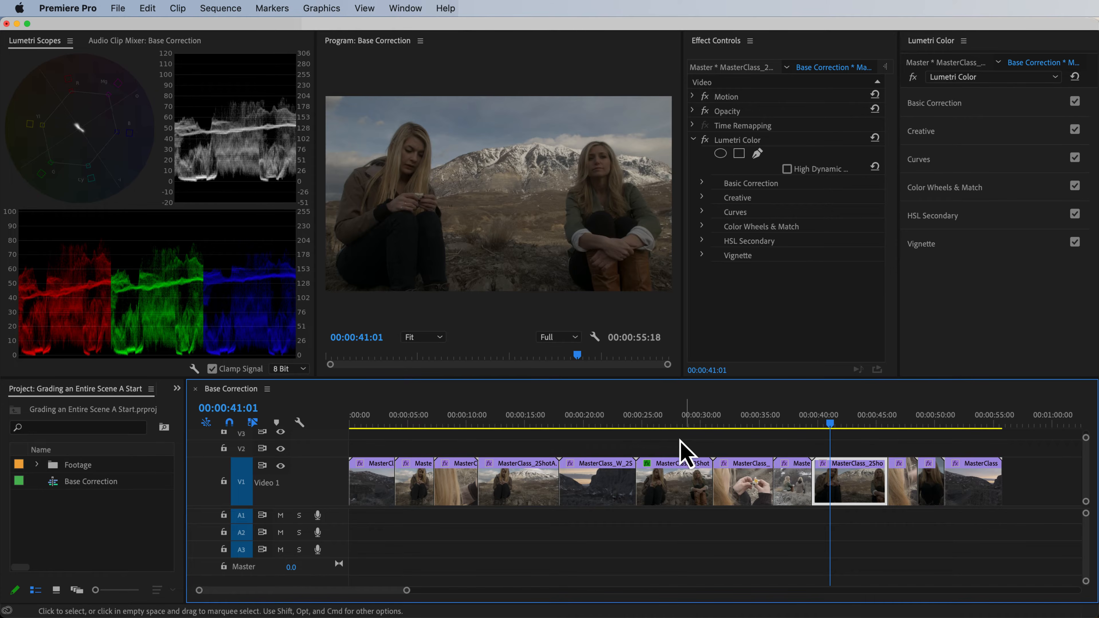
pyautogui.click(651, 426)
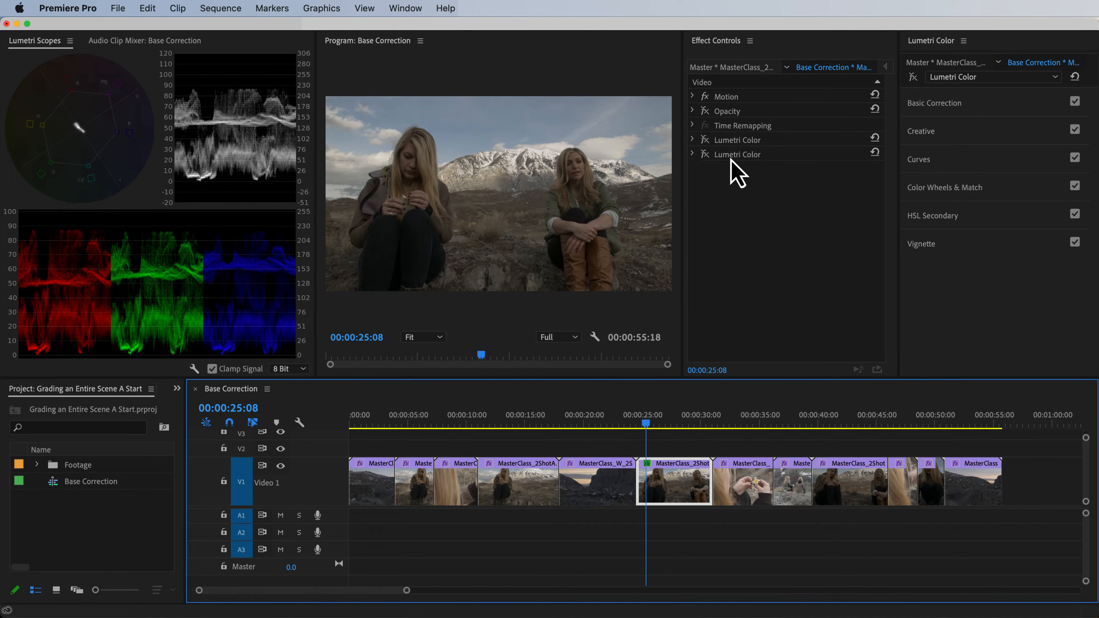
pyautogui.click(705, 154)
pyautogui.click(705, 154)
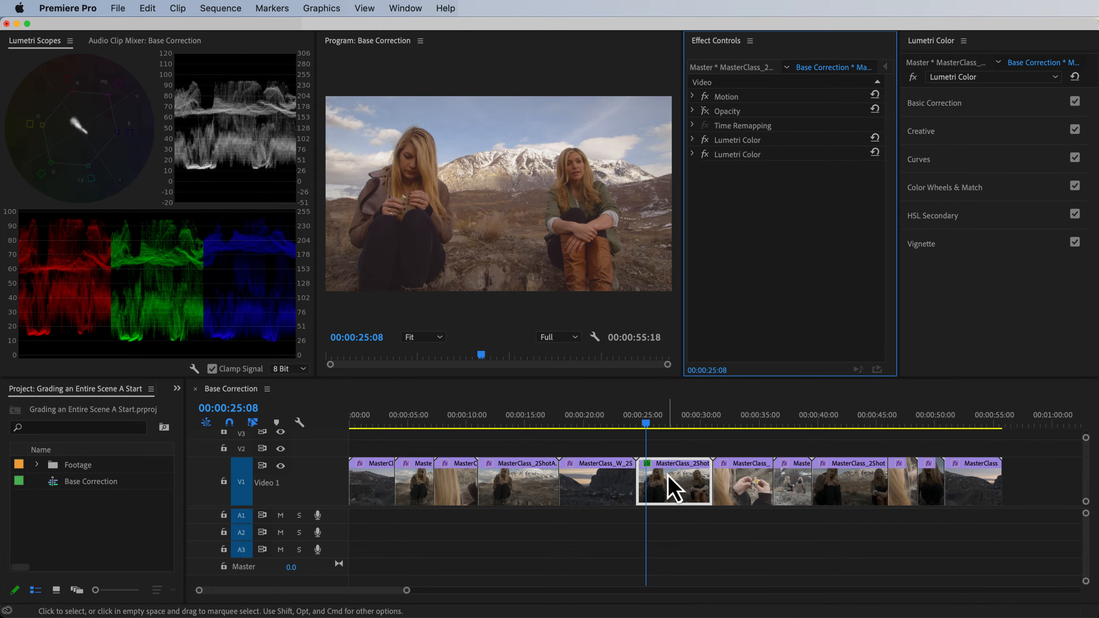
# - Duplicate the graded two-shot clip onto V2 above the two-shot clip near 40 seconds, and move the playhead to that clip's start
pyautogui.moveTo(668, 476); pyautogui.dragTo(835, 454)
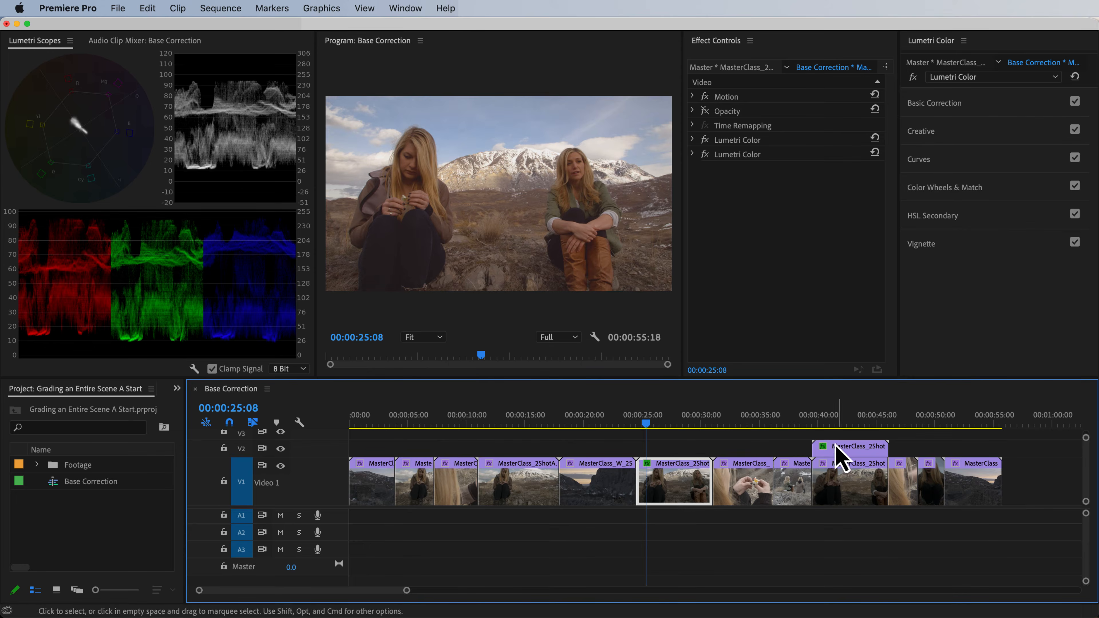
pyautogui.click(823, 422)
pyautogui.press('Up')
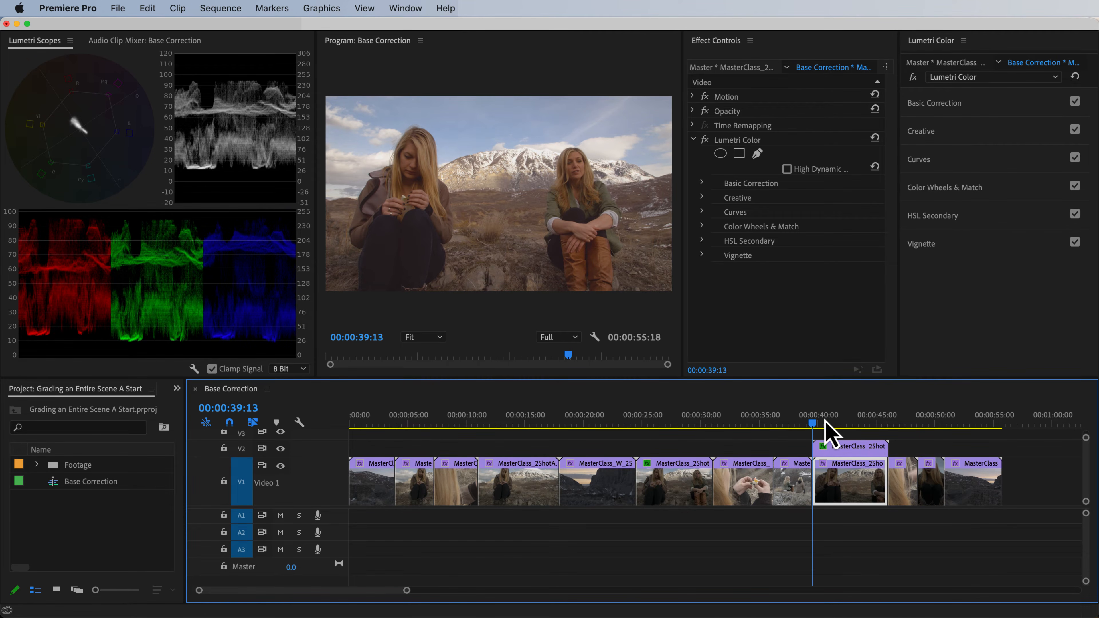
# - Shift the V2 clip sideways for a split-screen comparison by setting its horizontal Motion position to 1947
pyautogui.click(835, 448)
pyautogui.click(694, 96)
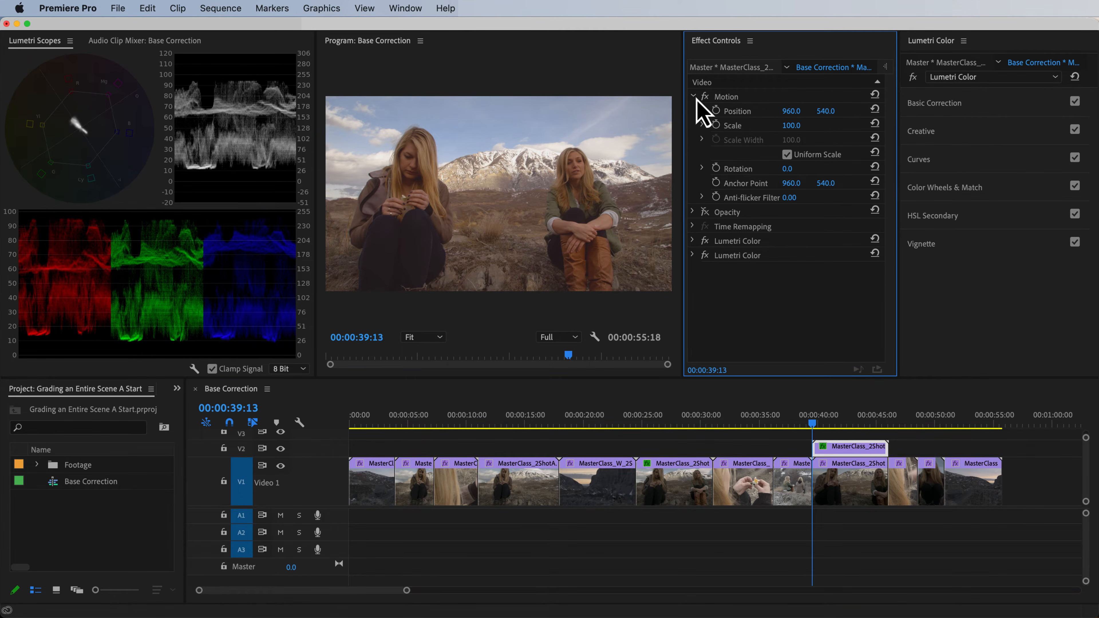
pyautogui.moveTo(791, 110)
pyautogui.mouseDown()
pyautogui.moveTo(848, 112)
pyautogui.moveTo(777, 113)
pyautogui.moveTo(824, 113)
pyautogui.moveTo(793, 113)
pyautogui.mouseUp()
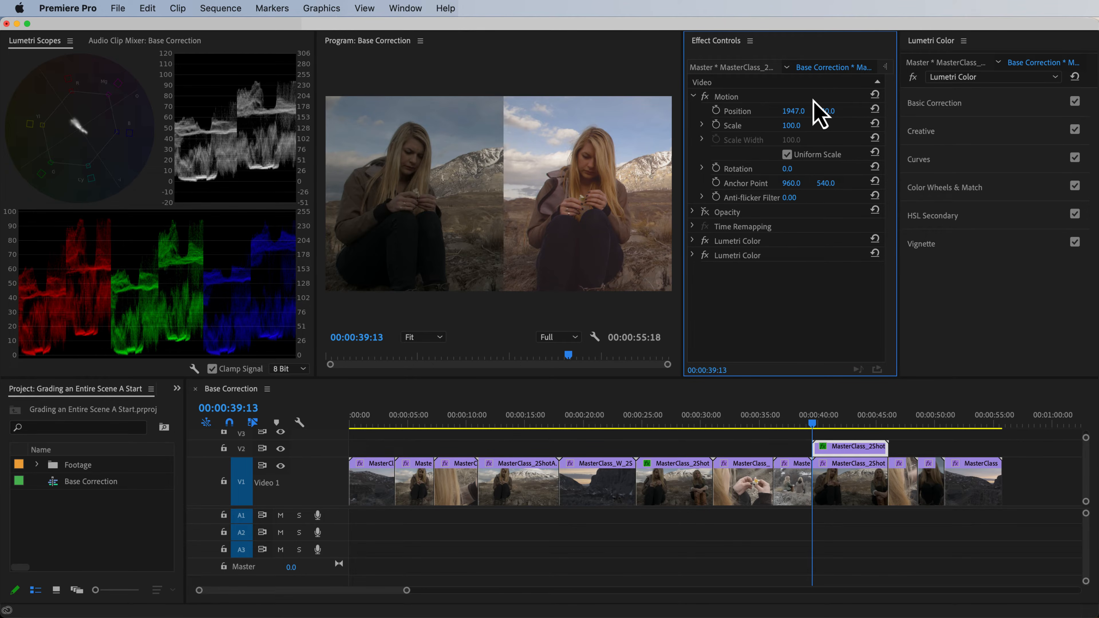
# - Copy the V2 clip and paste only its Lumetri Color attributes onto the V1 clip beneath it
pyautogui.click(844, 450)
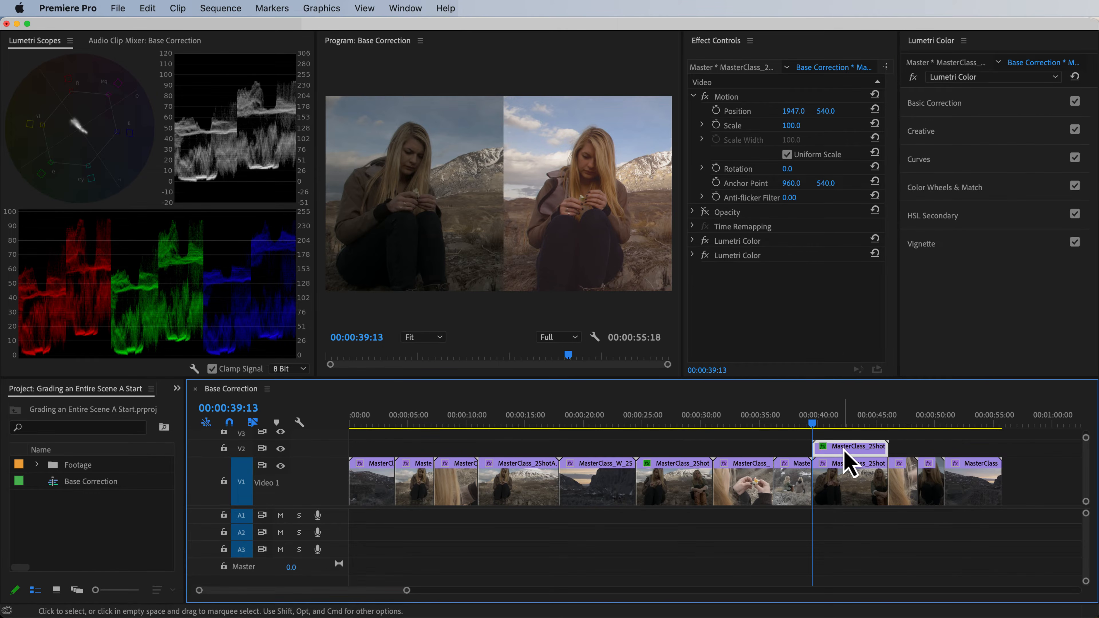
pyautogui.press('super+c')
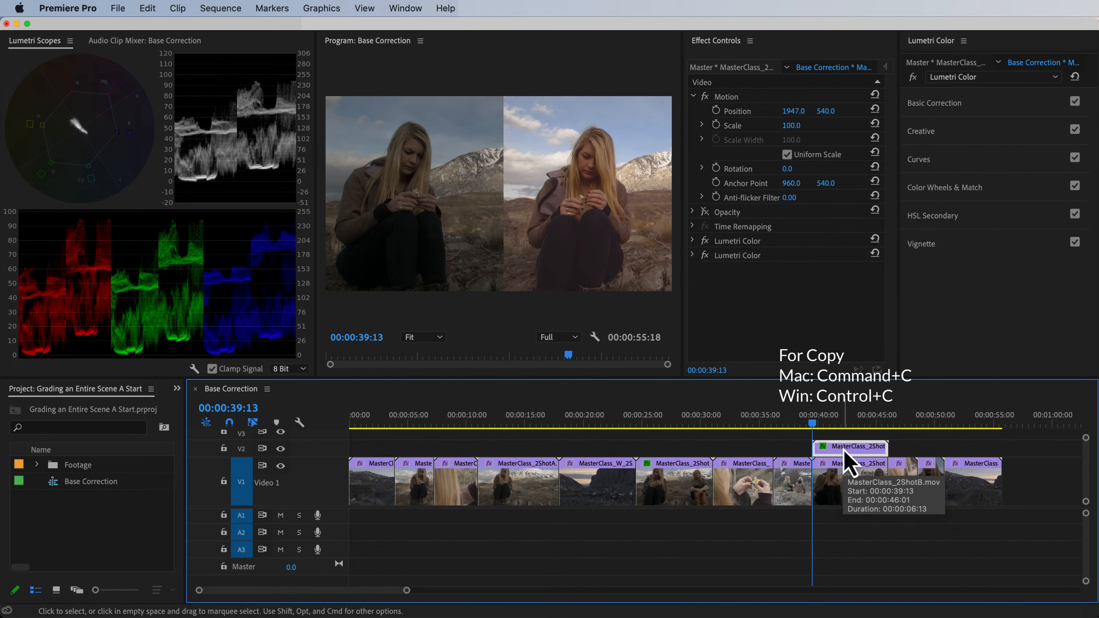
pyautogui.click(840, 485)
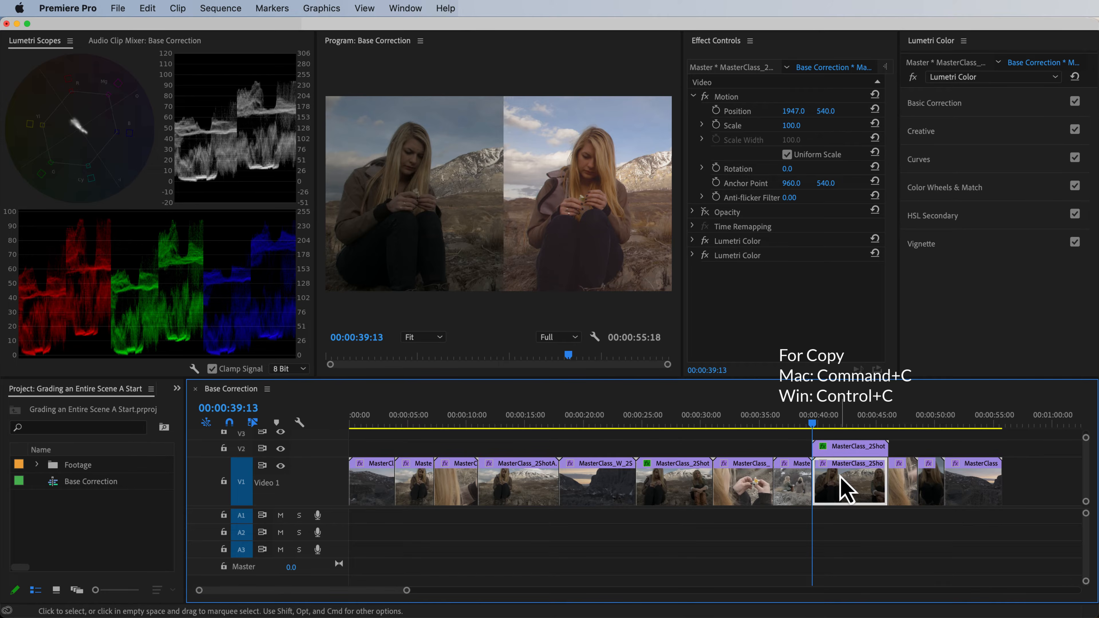
pyautogui.click(149, 9)
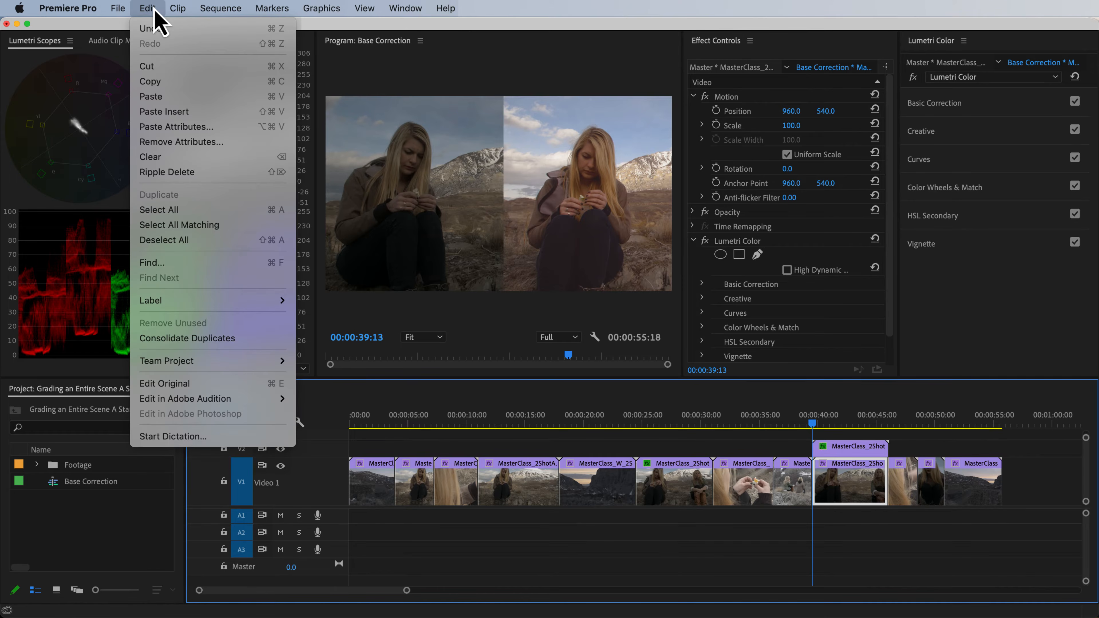
pyautogui.click(185, 128)
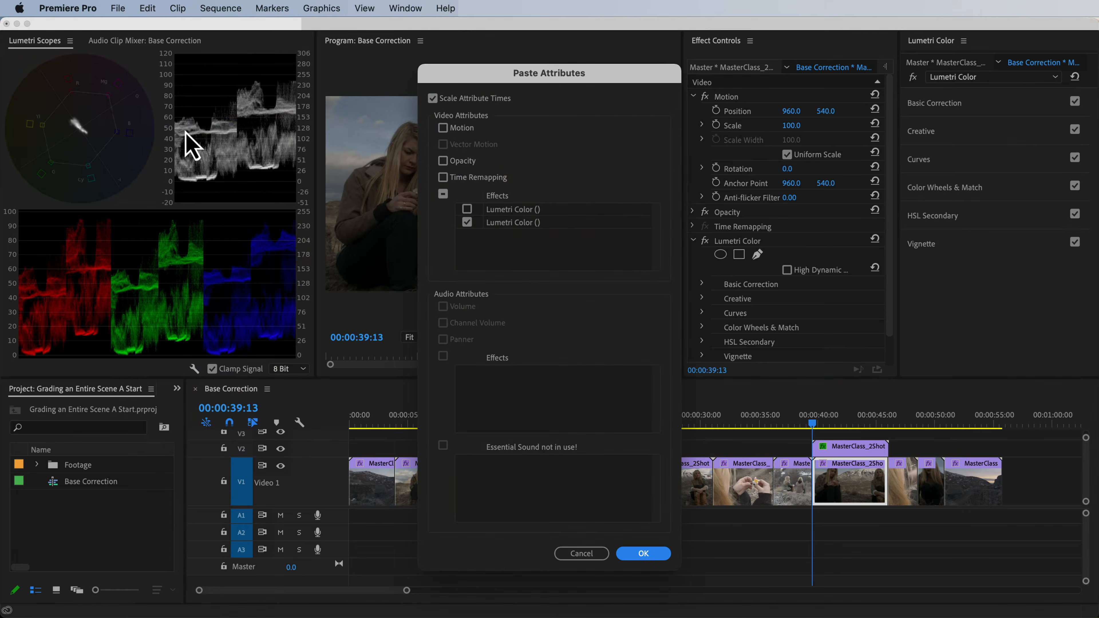
pyautogui.click(467, 209)
pyautogui.click(644, 554)
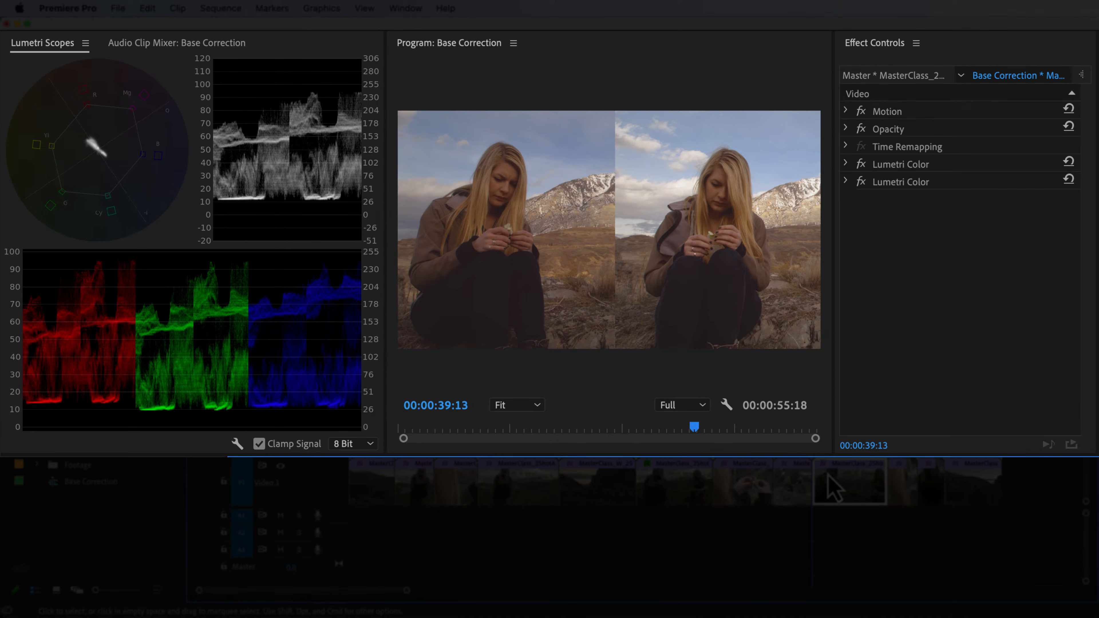
# - In the Basic Correction of the V1 clip's first Lumetri Color effect, set Whites to 75 and Blacks to 29
pyautogui.click(847, 164)
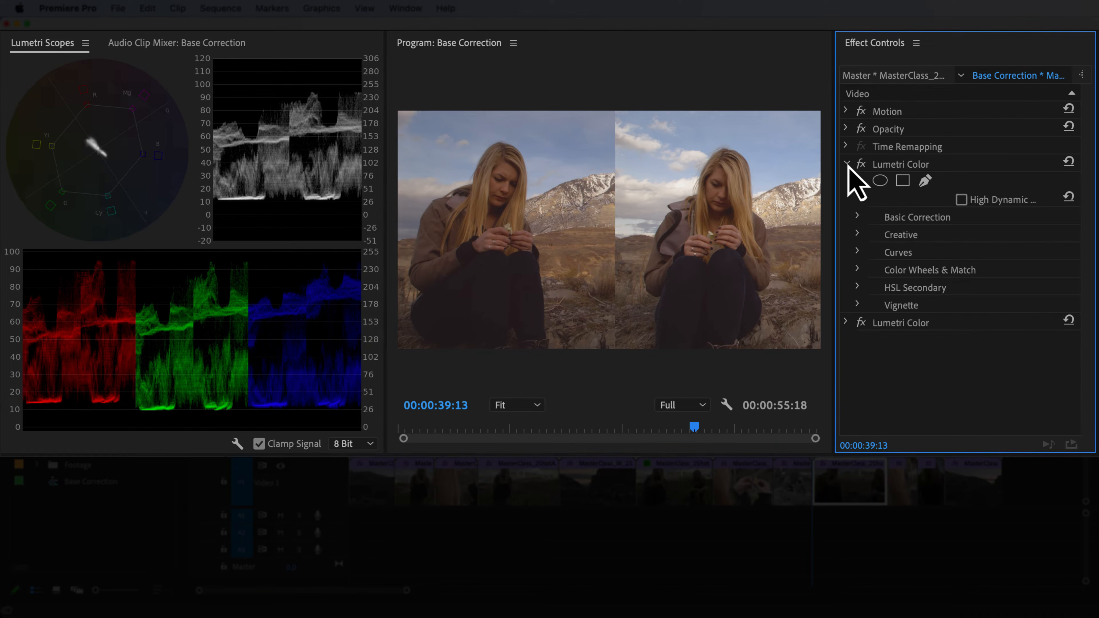
pyautogui.click(858, 217)
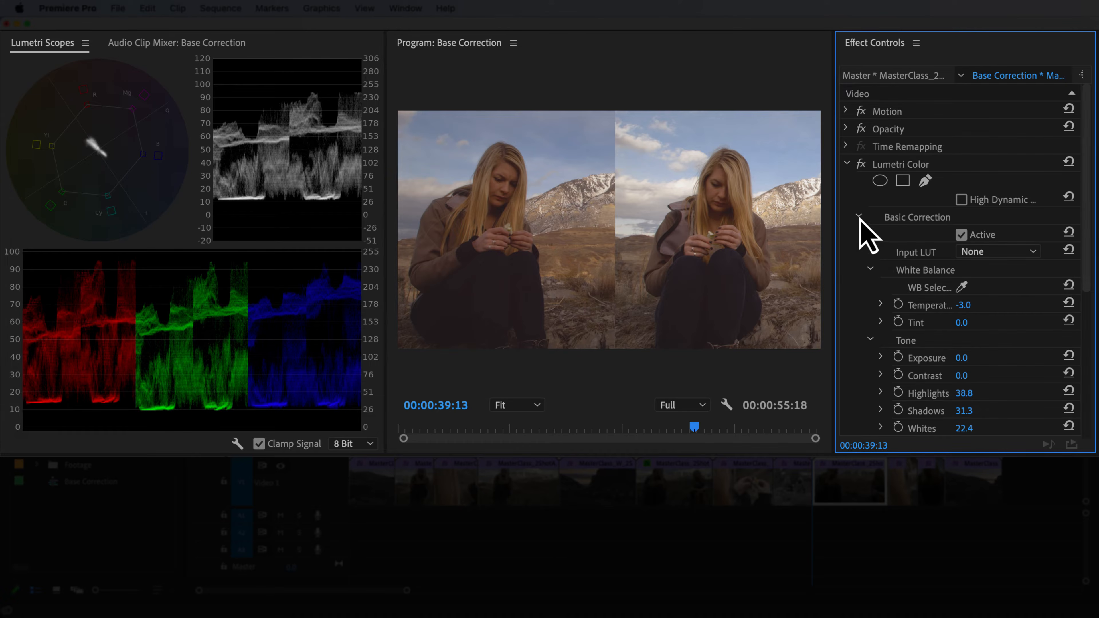
pyautogui.scroll(-4, 854, 232)
pyautogui.scroll(4, 859, 226)
pyautogui.click(858, 219)
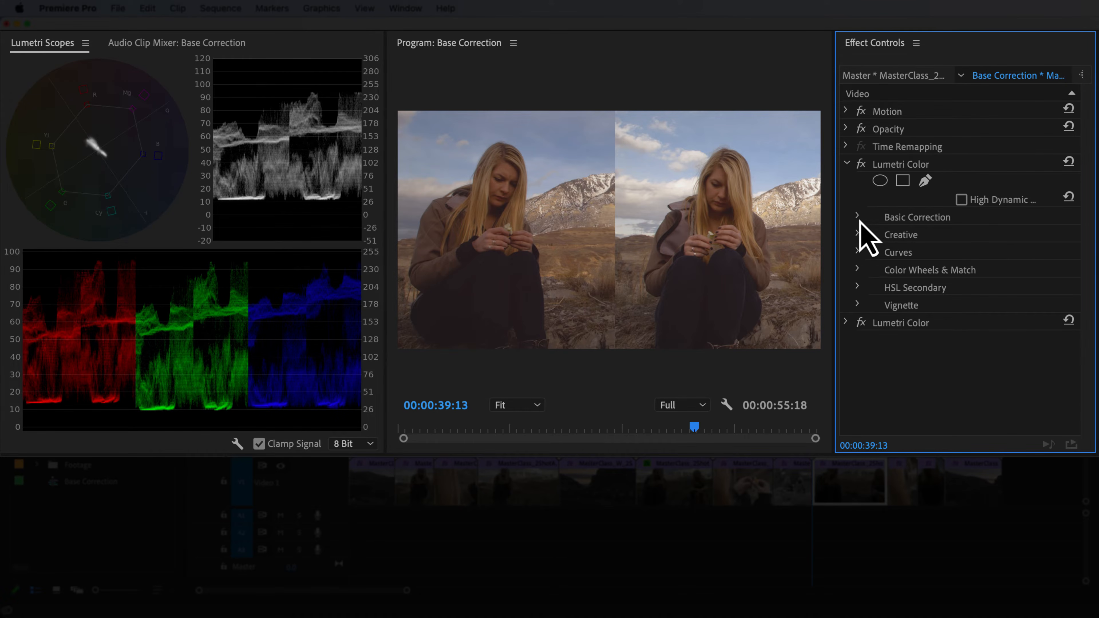
pyautogui.click(859, 217)
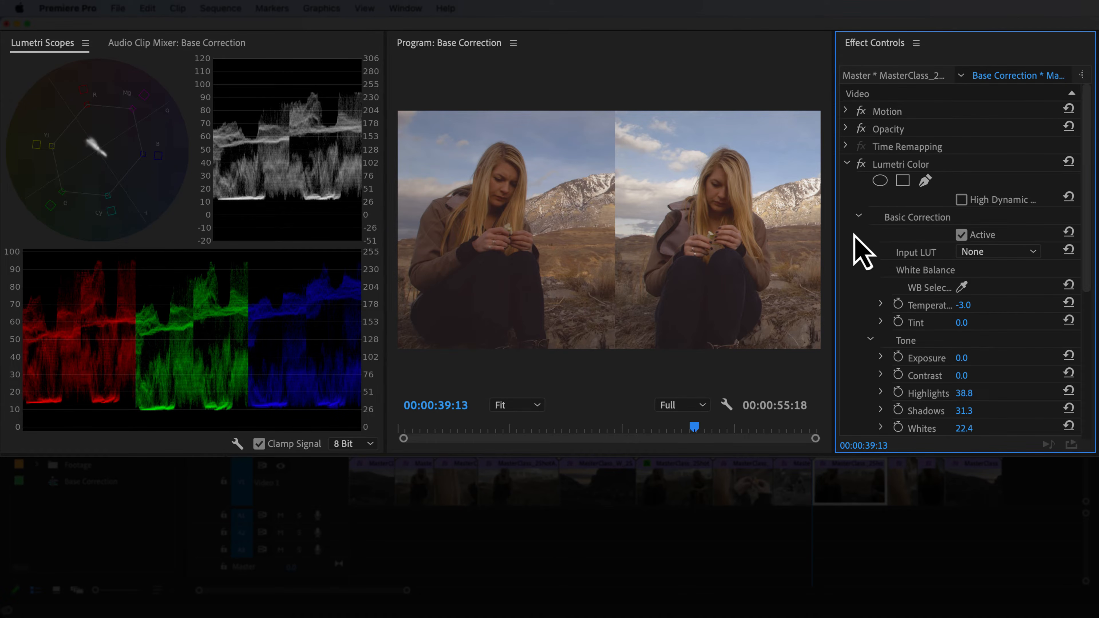
pyautogui.scroll(-3, 857, 242)
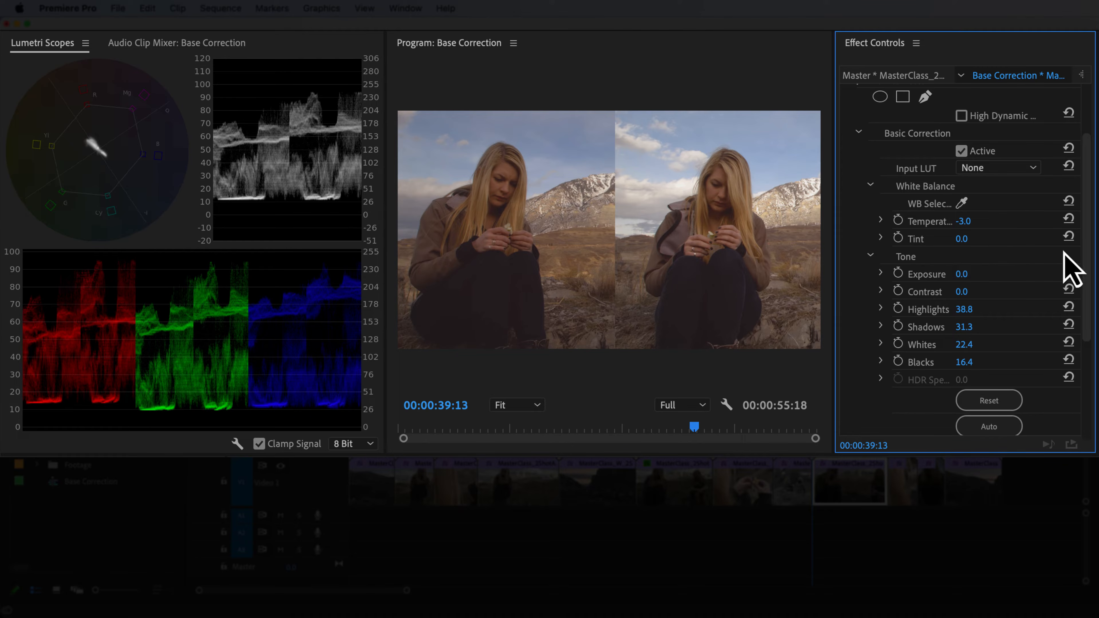
pyautogui.scroll(-3, 1085, 260)
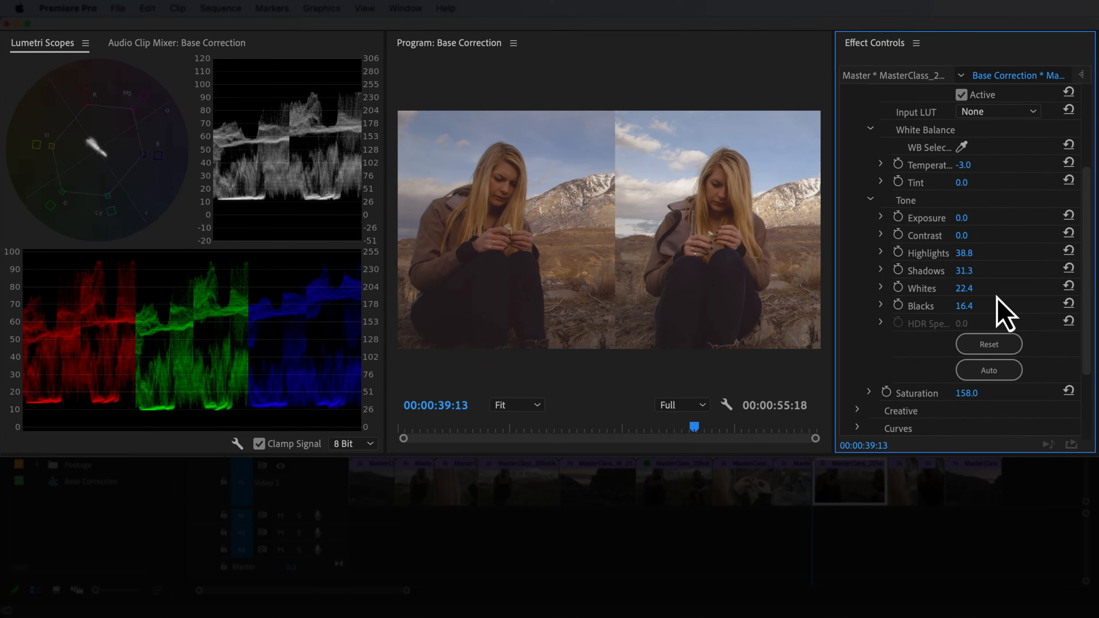
pyautogui.click(967, 289)
pyautogui.write('75')
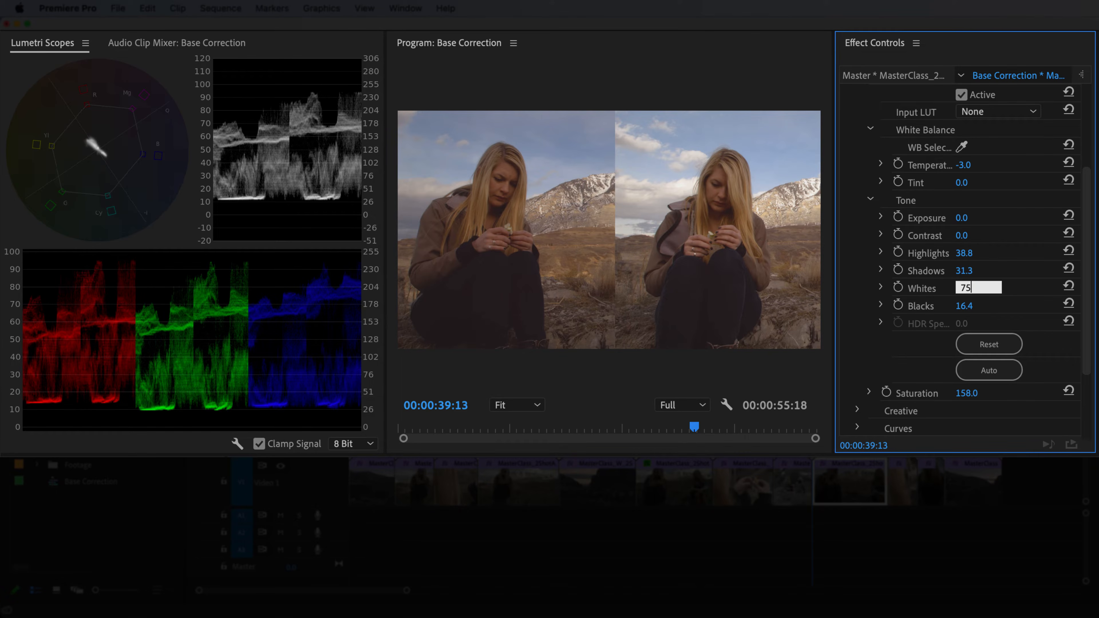
pyautogui.press('Return')
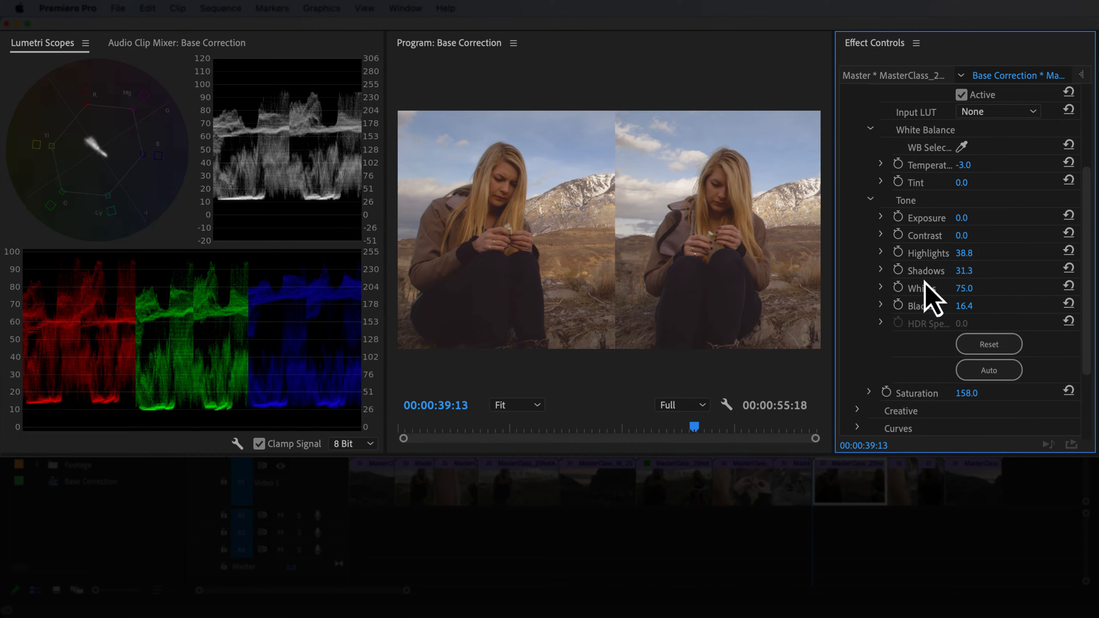
pyautogui.click(973, 305)
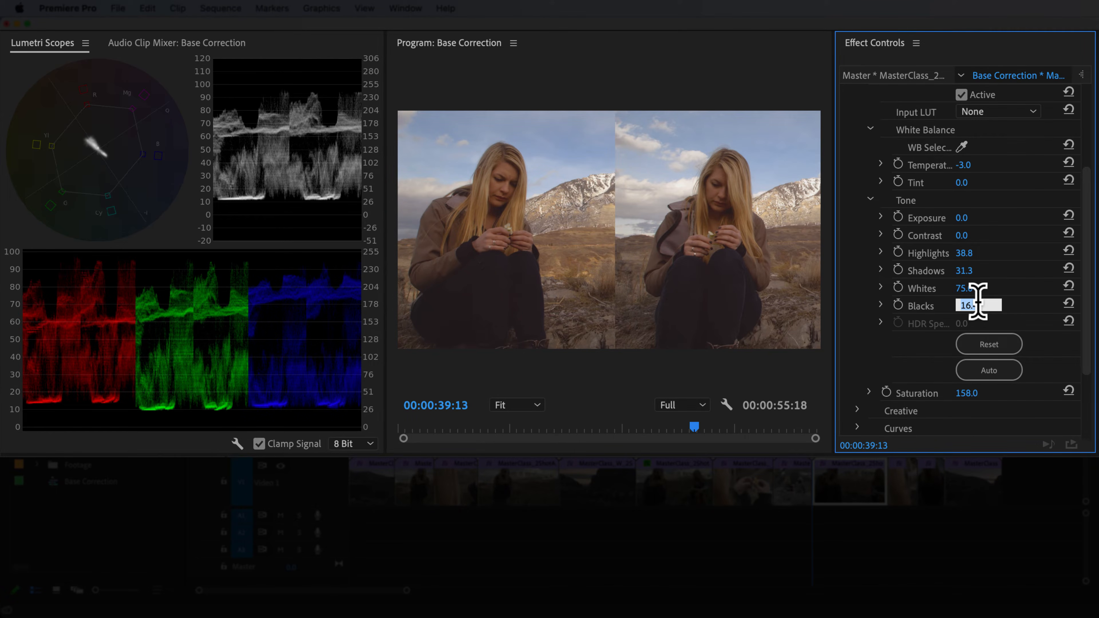
pyautogui.write('29')
pyautogui.press('Return')
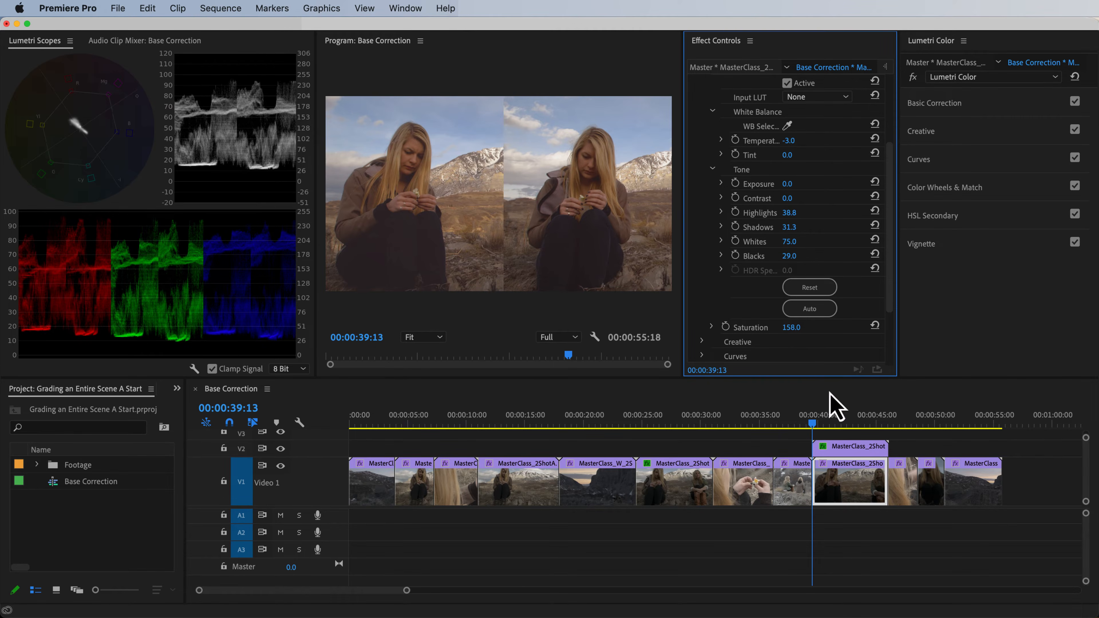
# - Isolate the blonde woman's face with elliptical opacity masks on both the V2 clip and the V1 clip beneath it
pyautogui.click(836, 450)
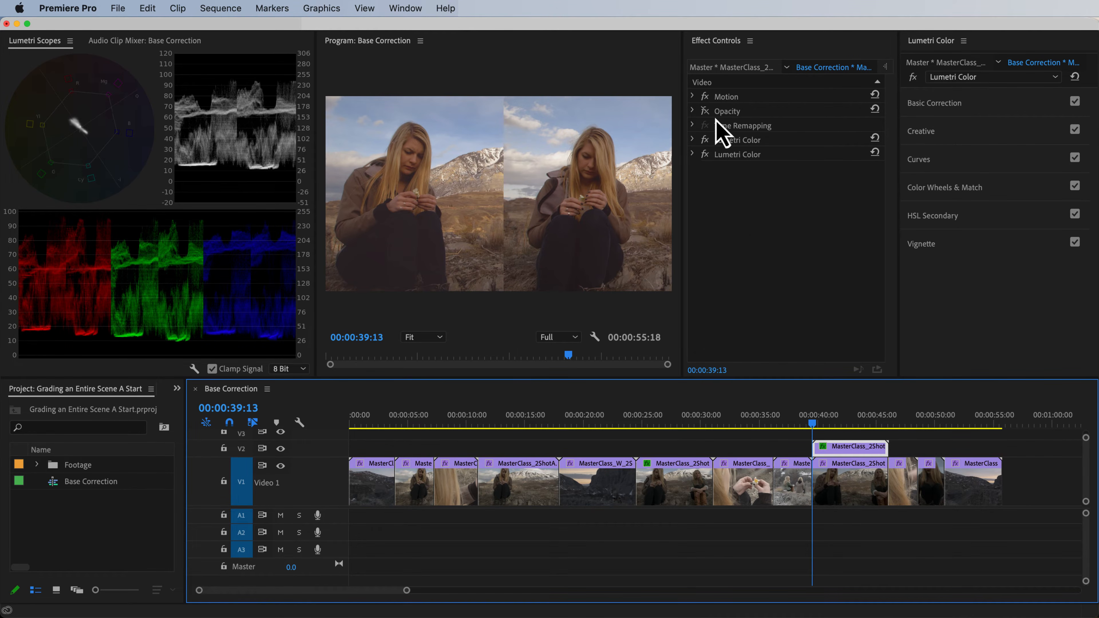
pyautogui.click(705, 112)
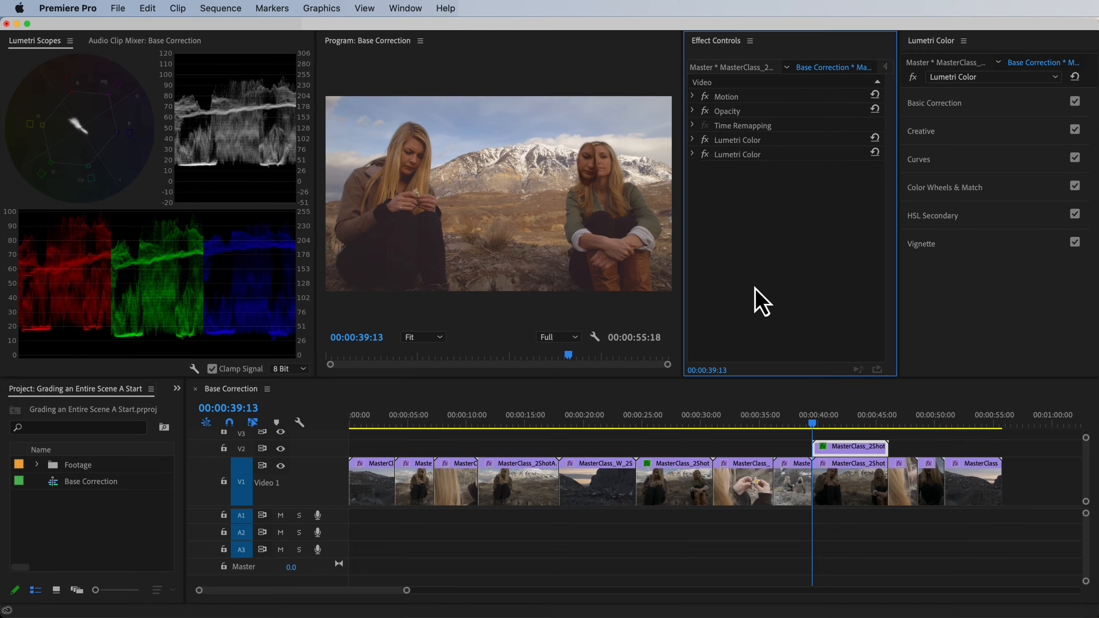
pyautogui.click(850, 483)
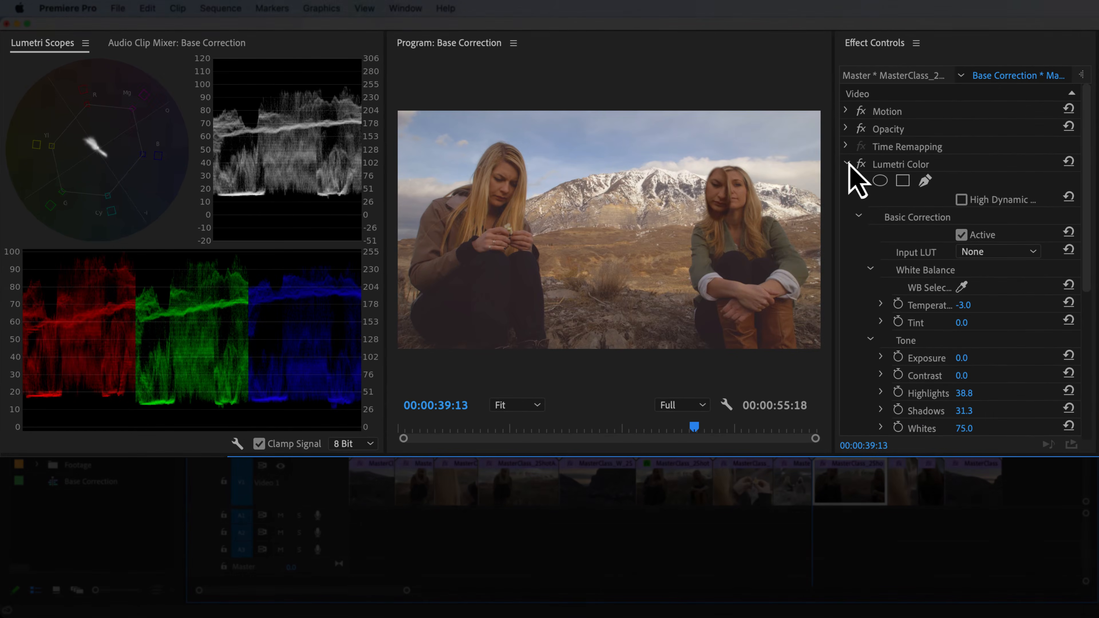
pyautogui.click(847, 164)
pyautogui.click(846, 129)
pyautogui.click(880, 145)
pyautogui.moveTo(591, 234); pyautogui.dragTo(484, 198)
pyautogui.moveTo(498, 253); pyautogui.dragTo(492, 209)
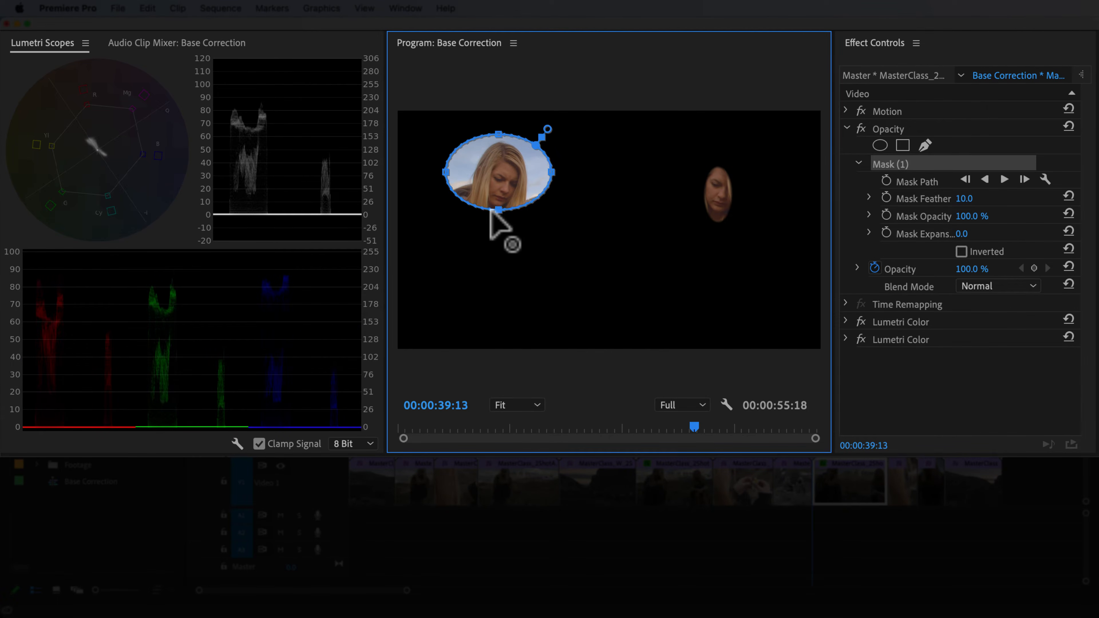
pyautogui.moveTo(551, 172); pyautogui.dragTo(523, 172)
pyautogui.moveTo(446, 172); pyautogui.dragTo(478, 172)
pyautogui.moveTo(484, 134); pyautogui.dragTo(501, 151)
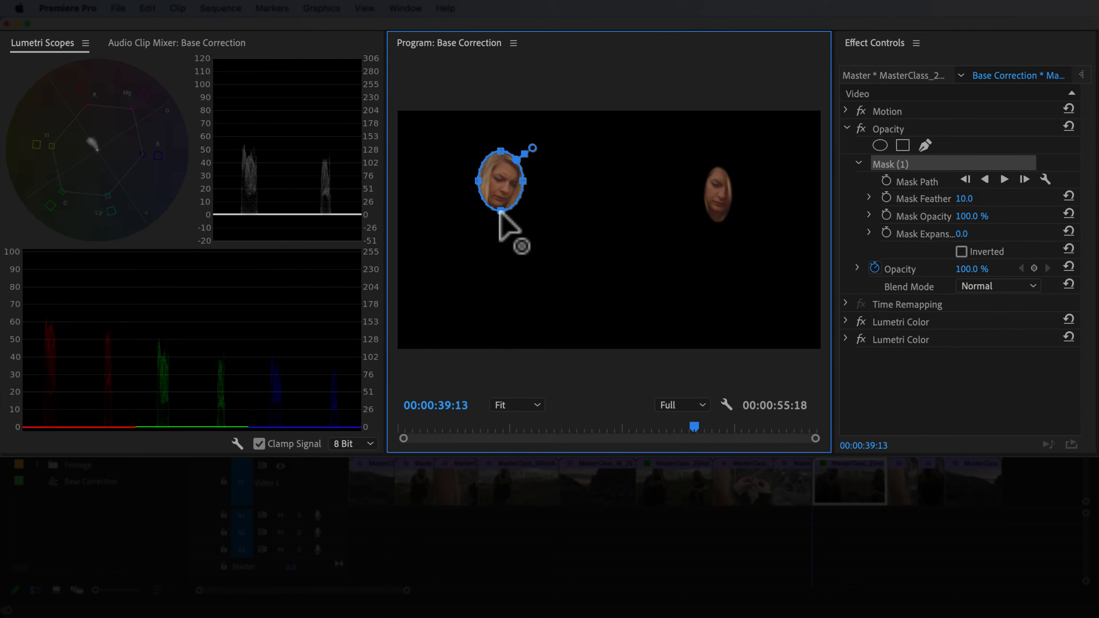
# - Set Whites to 68 in the Basic Correction of the V1 clip's first Lumetri Color effect
pyautogui.click(847, 128)
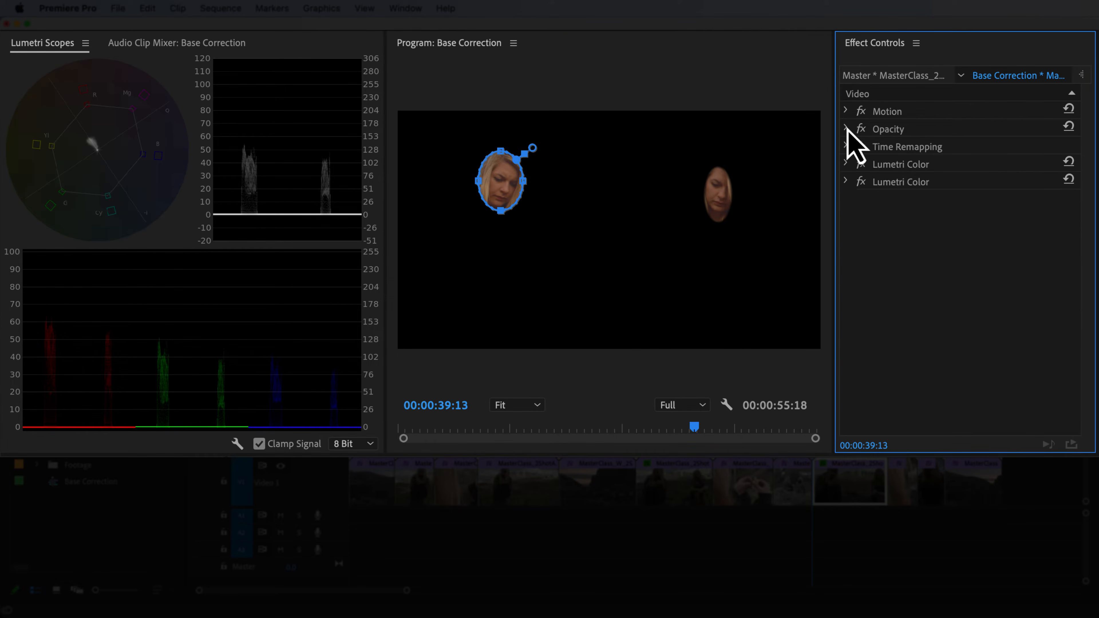
pyautogui.click(847, 164)
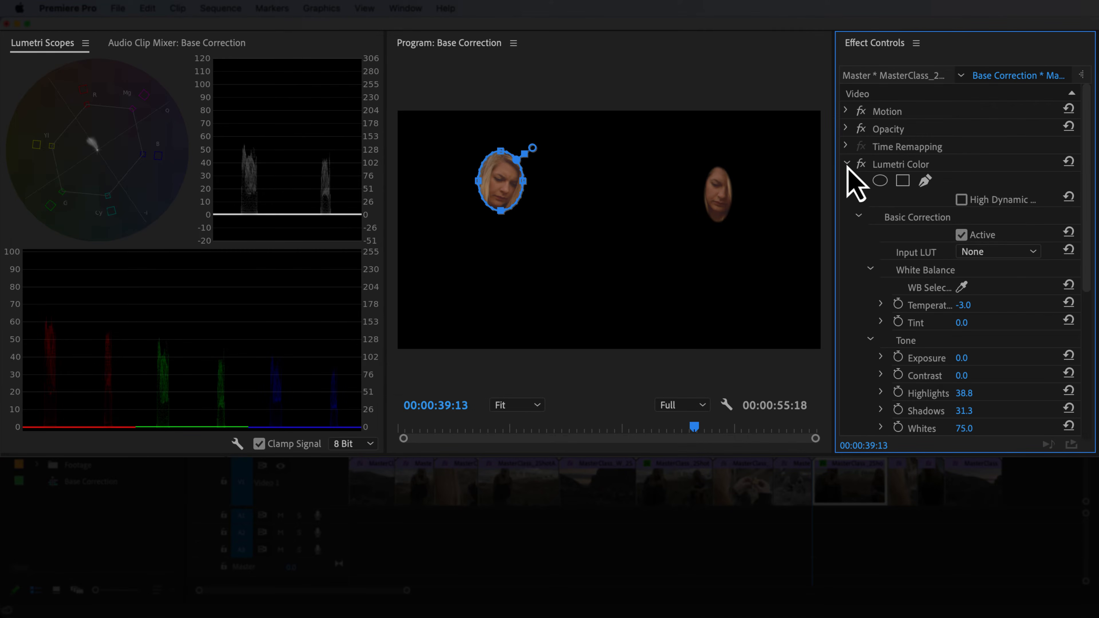
pyautogui.moveTo(1088, 199); pyautogui.dragTo(1089, 287)
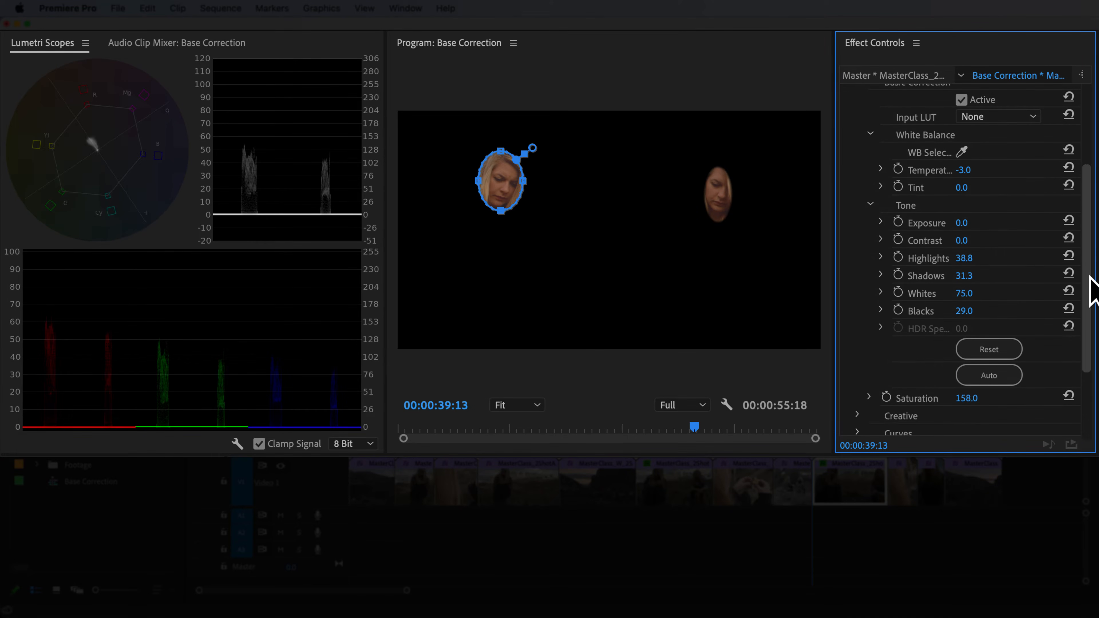
pyautogui.click(968, 297)
pyautogui.write('68')
pyautogui.press('Return')
# - Set Highlights to 26 and Shadows to 29 in the V1 clip's Basic Correction
pyautogui.click(974, 259)
pyautogui.write('26')
pyautogui.press('Return')
pyautogui.click(971, 276)
pyautogui.write('29')
pyautogui.press('Return')
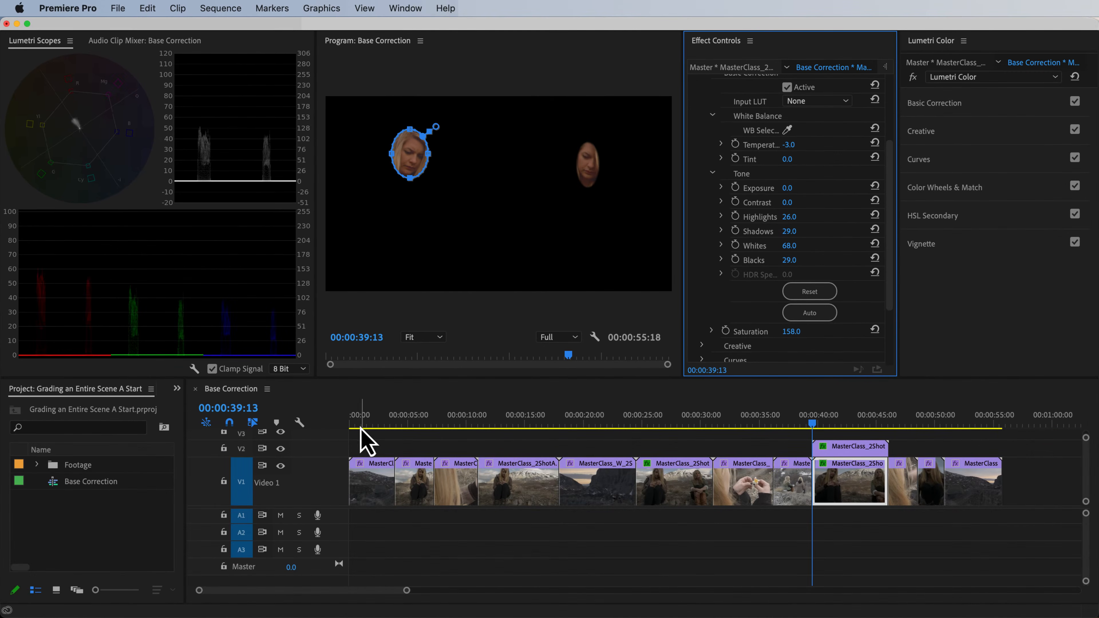
# - Toggle the V1 track's visibility to compare the two masked faces in the monitor and scopes
pyautogui.click(282, 468)
pyautogui.click(282, 468)
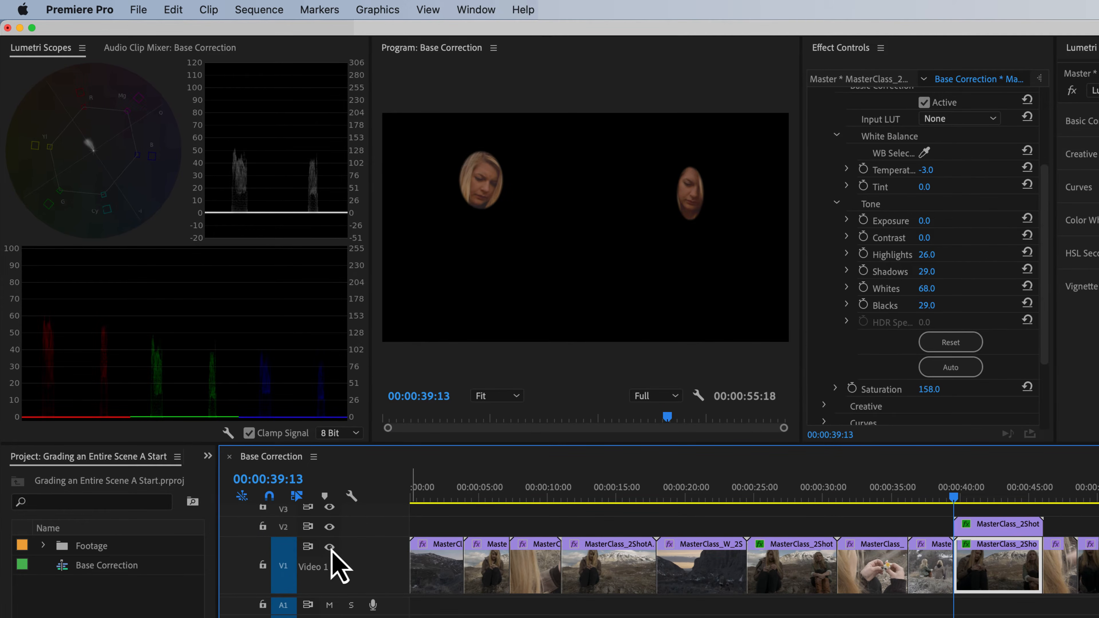
pyautogui.click(331, 549)
pyautogui.click(331, 548)
pyautogui.click(330, 547)
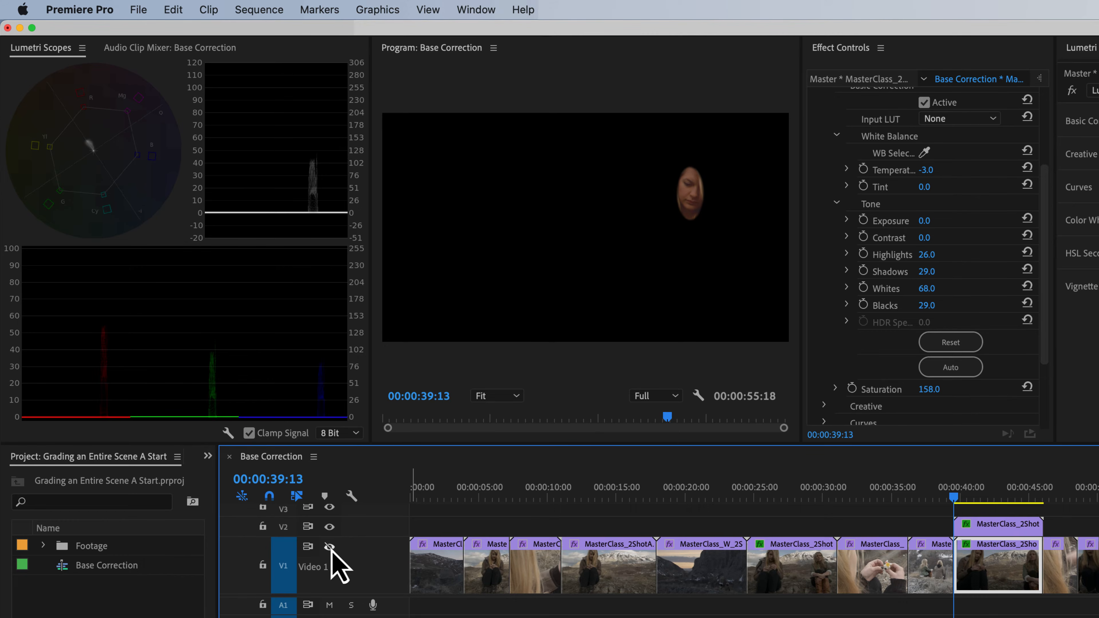
# - Compare the masked faces with the V1 track hidden and shown, and set Saturation to 150 in the V1 clip's Basic Correction
pyautogui.click(330, 548)
pyautogui.click(330, 548)
pyautogui.click(331, 548)
pyautogui.click(930, 389)
pyautogui.write('150')
pyautogui.press('Return')
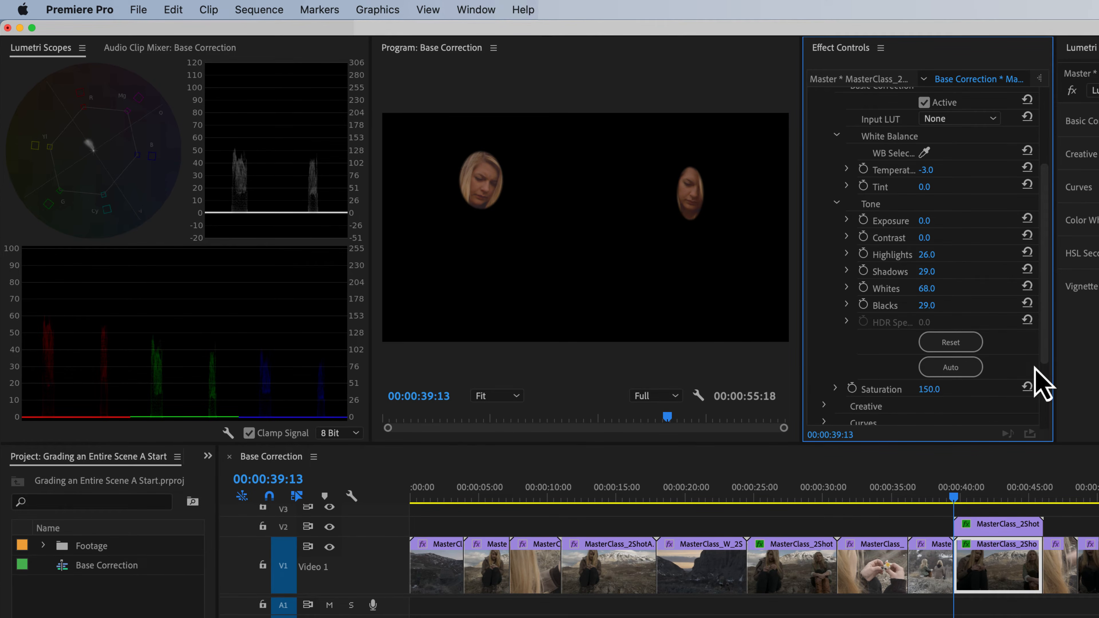
# - Disable the Opacity effect on both the V1 clip and the V2 clip to bring back the full frames
pyautogui.scroll(5, 882, 183)
pyautogui.click(815, 165)
pyautogui.click(827, 131)
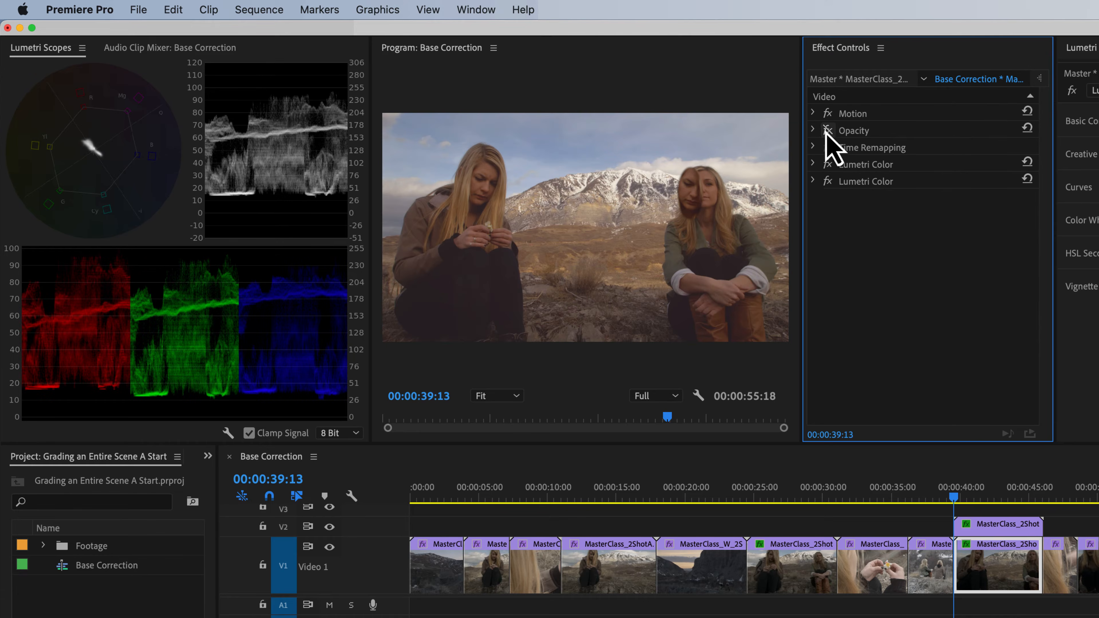
pyautogui.click(980, 531)
pyautogui.click(830, 132)
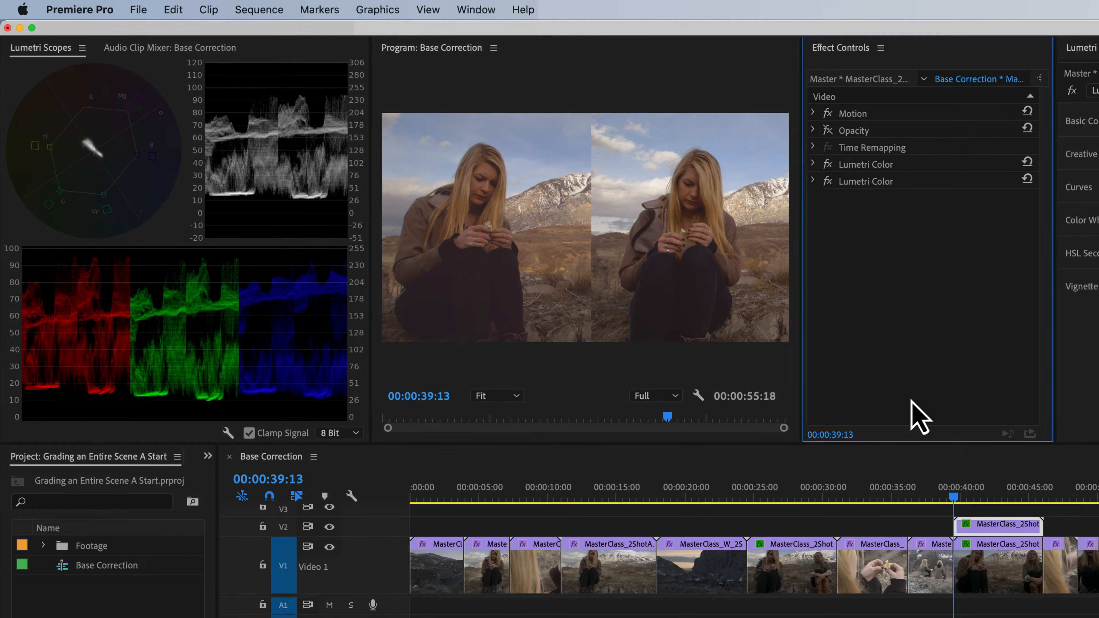
# - Hide the V2 track and key the blue sky with Set color in HSL Secondary of the V1 clip's first Lumetri Color effect
pyautogui.click(997, 573)
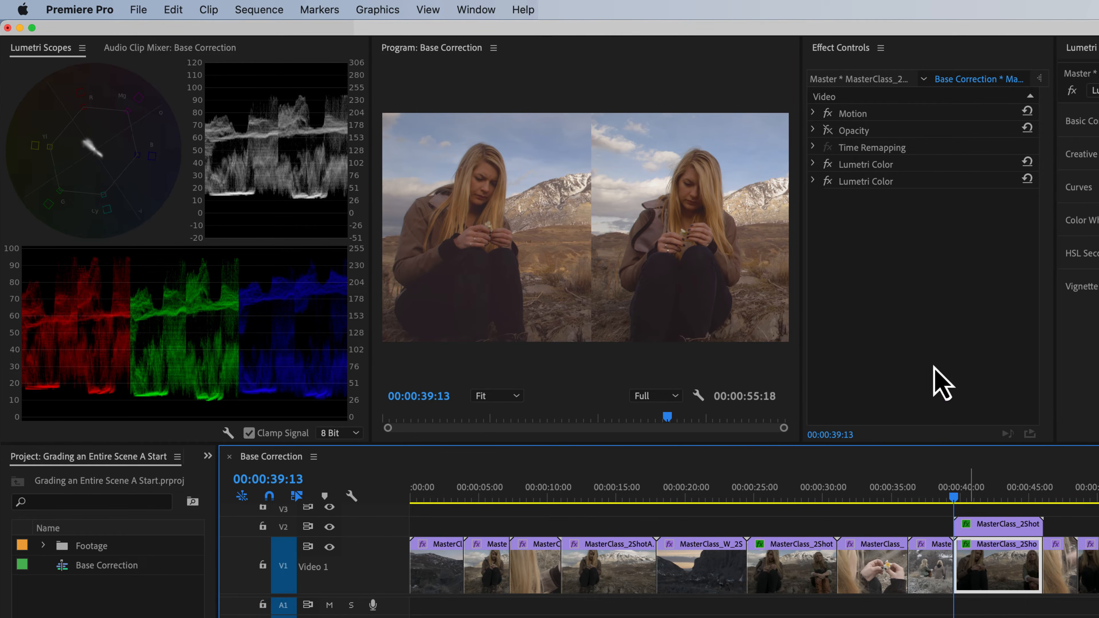
pyautogui.click(814, 165)
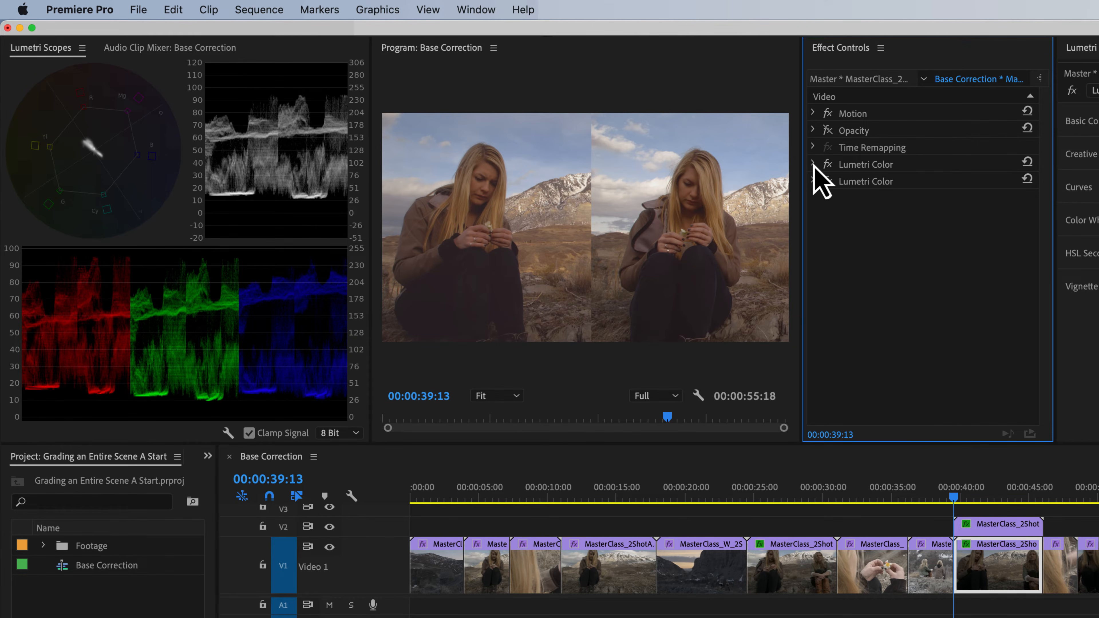
pyautogui.moveTo(1043, 234); pyautogui.dragTo(1046, 390)
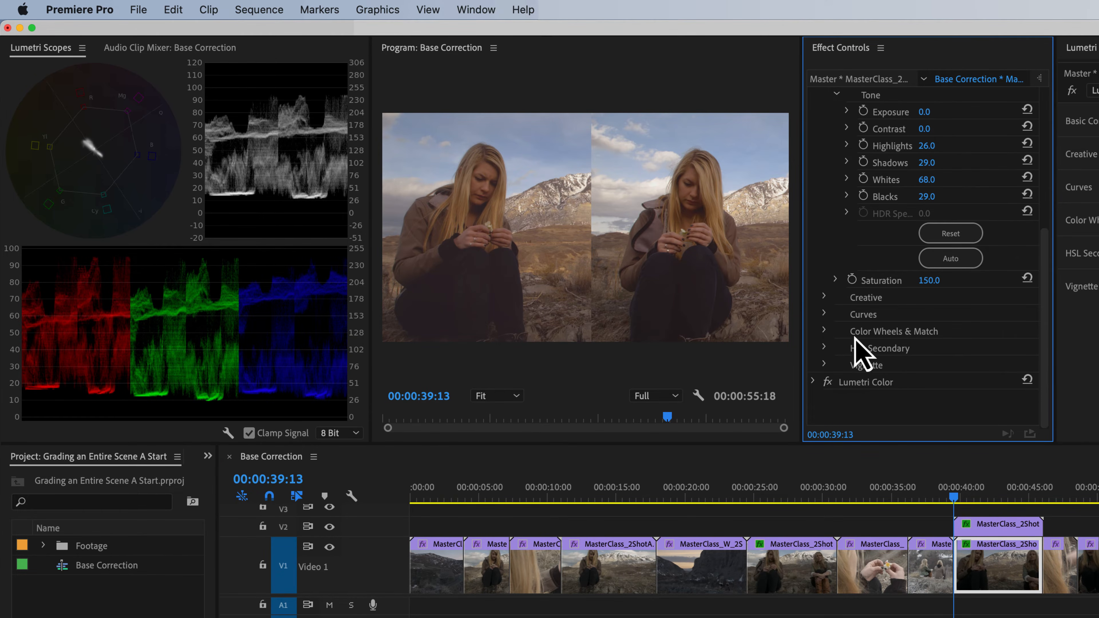
pyautogui.click(825, 348)
pyautogui.scroll(-5, 859, 356)
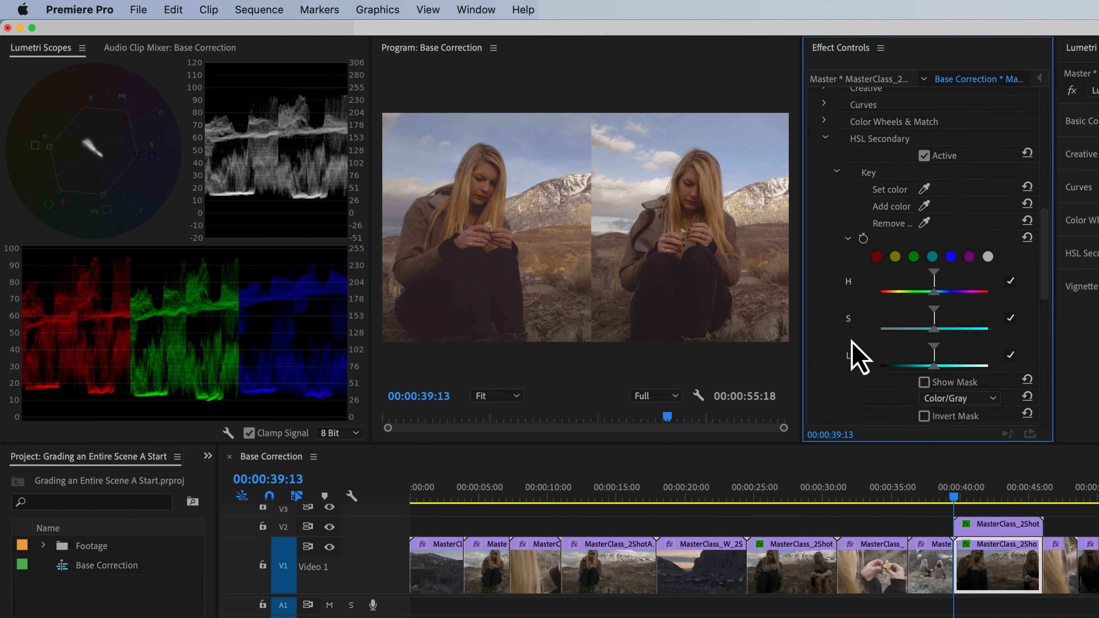
pyautogui.scroll(-1, 1047, 255)
pyautogui.scroll(-1, 1045, 257)
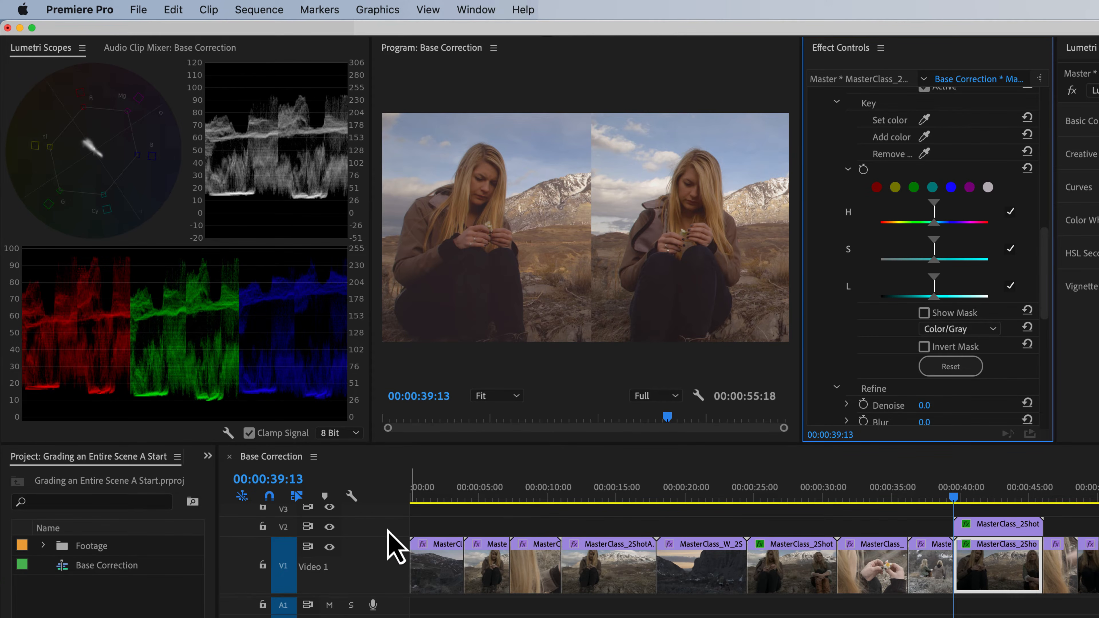
pyautogui.click(330, 526)
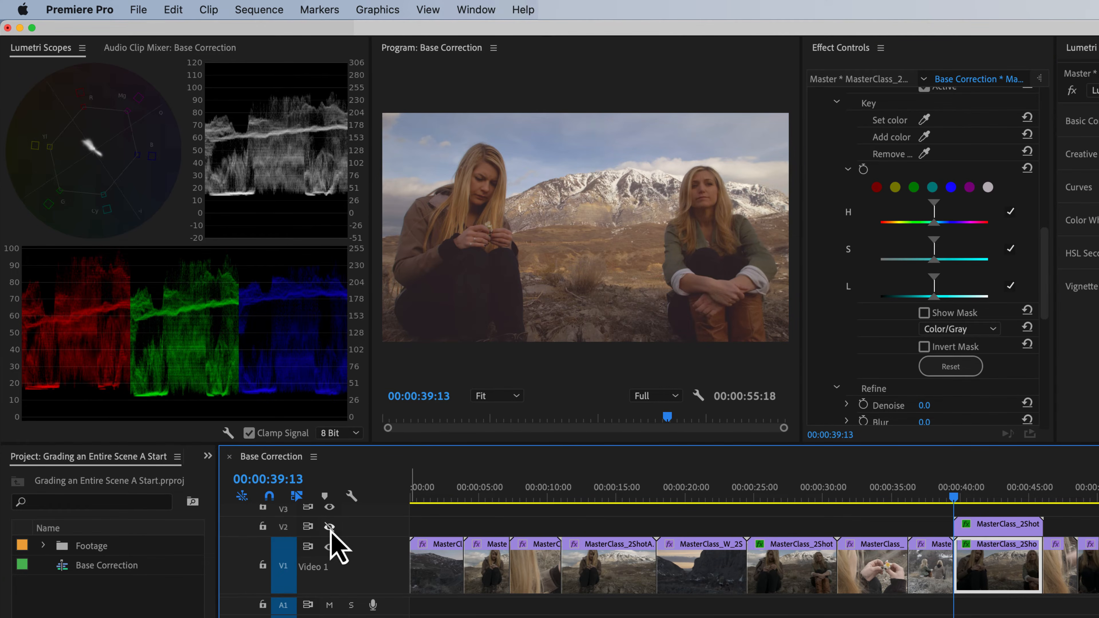
pyautogui.scroll(4, 972, 411)
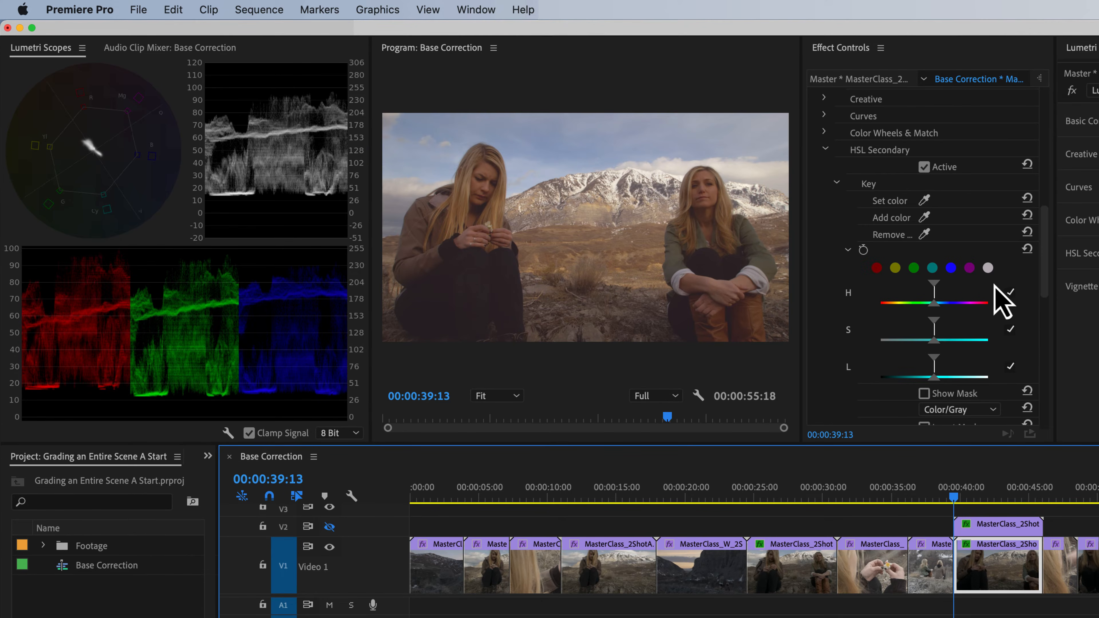
pyautogui.moveTo(1044, 261); pyautogui.dragTo(1046, 275)
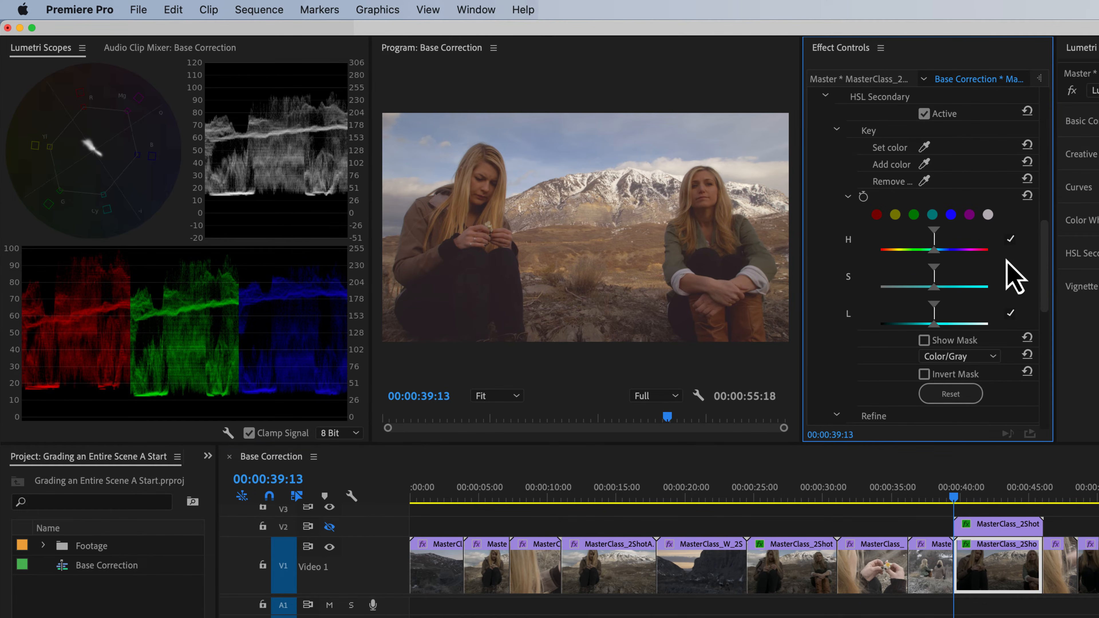
pyautogui.click(924, 147)
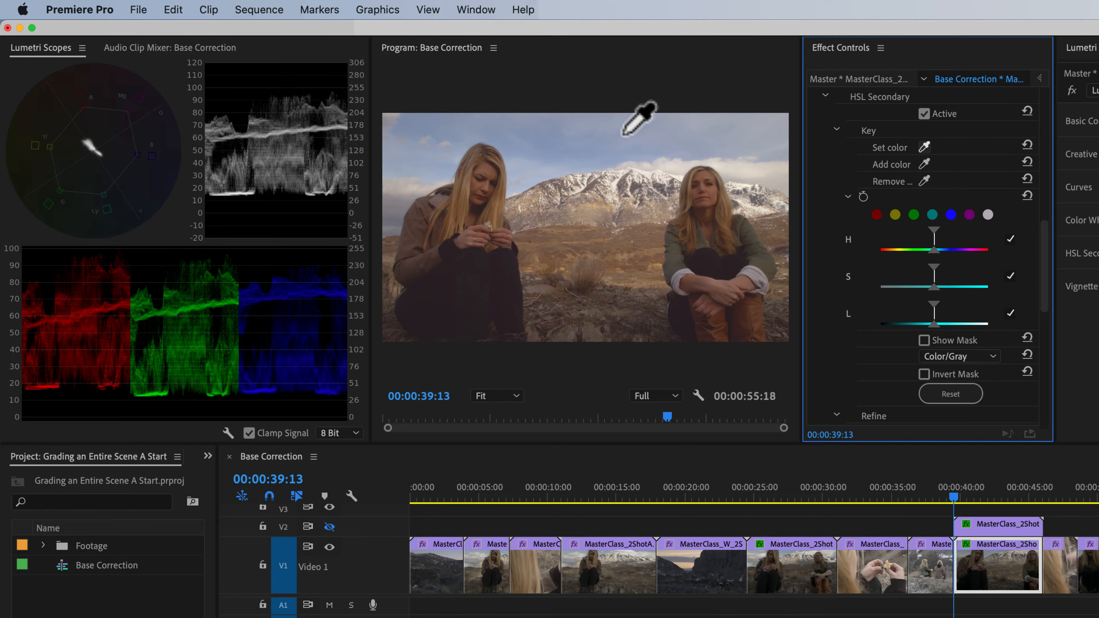
pyautogui.click(565, 136)
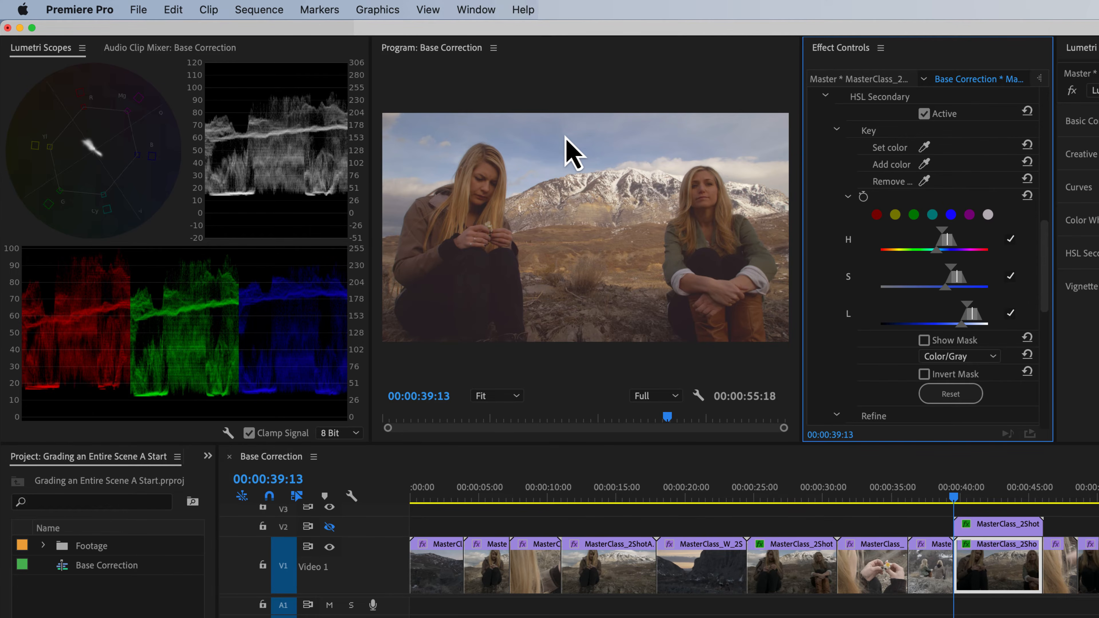
# - Preview the sky key's mask, disable its saturation range, and restrict the hue and luminance ranges to the sky
pyautogui.click(924, 341)
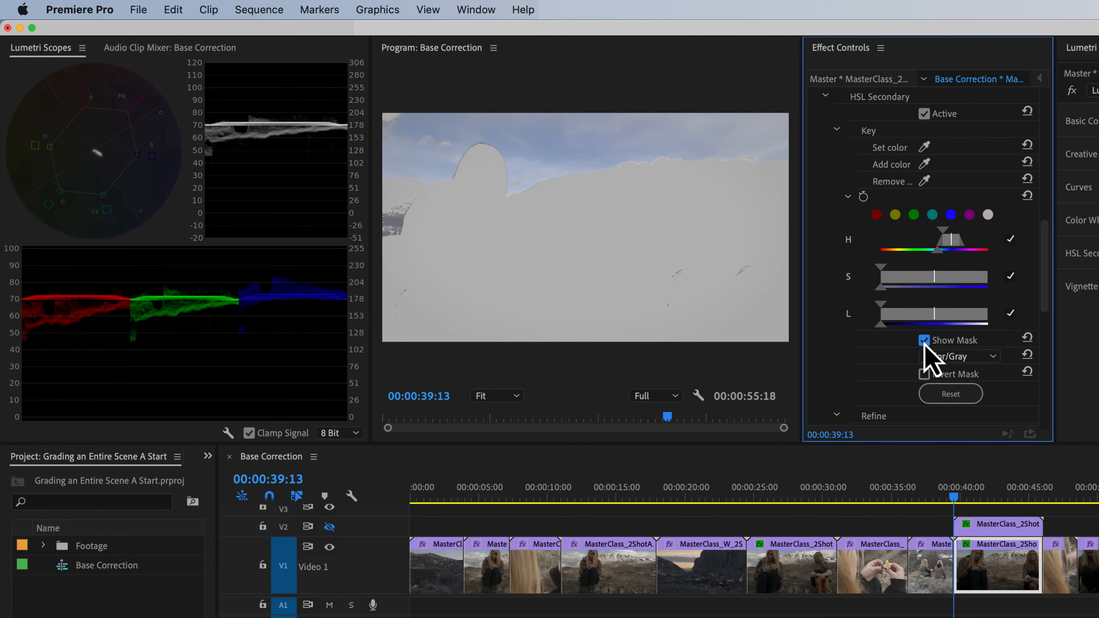
pyautogui.scroll(1, 924, 343)
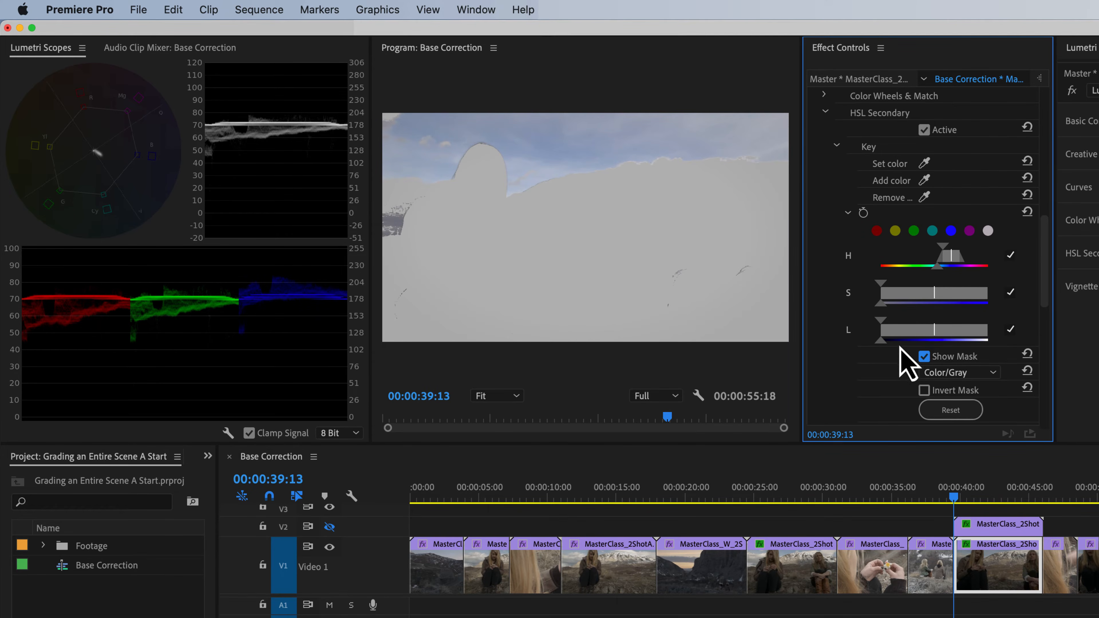
pyautogui.scroll(-3, 1045, 282)
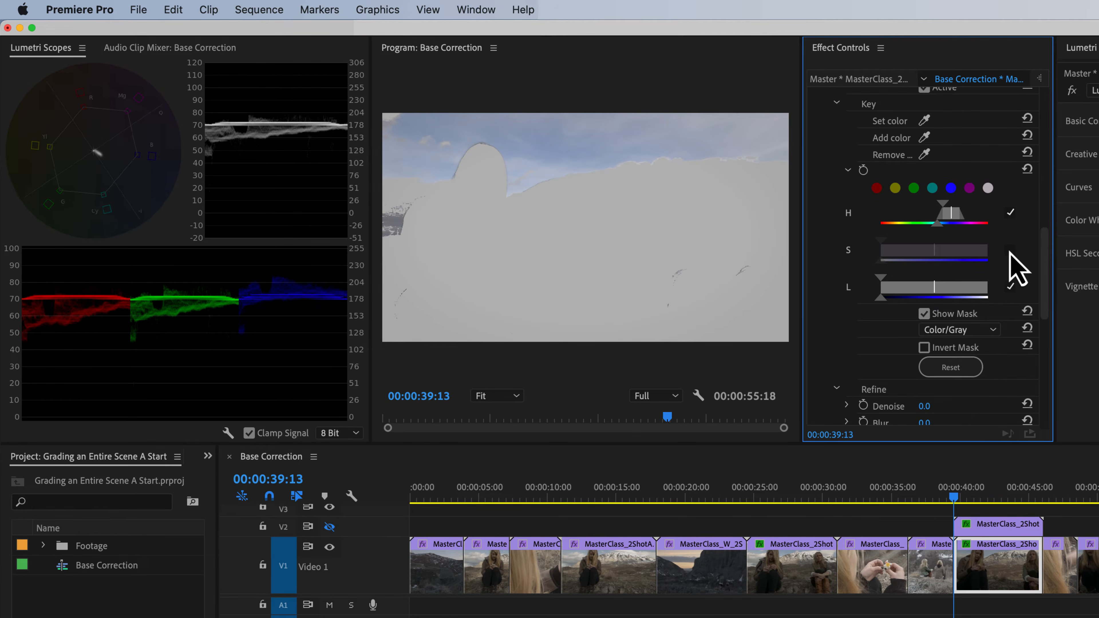
pyautogui.moveTo(929, 289)
pyautogui.mouseDown()
pyautogui.moveTo(986, 289)
pyautogui.moveTo(946, 290)
pyautogui.mouseUp()
pyautogui.scroll(5, 933, 362)
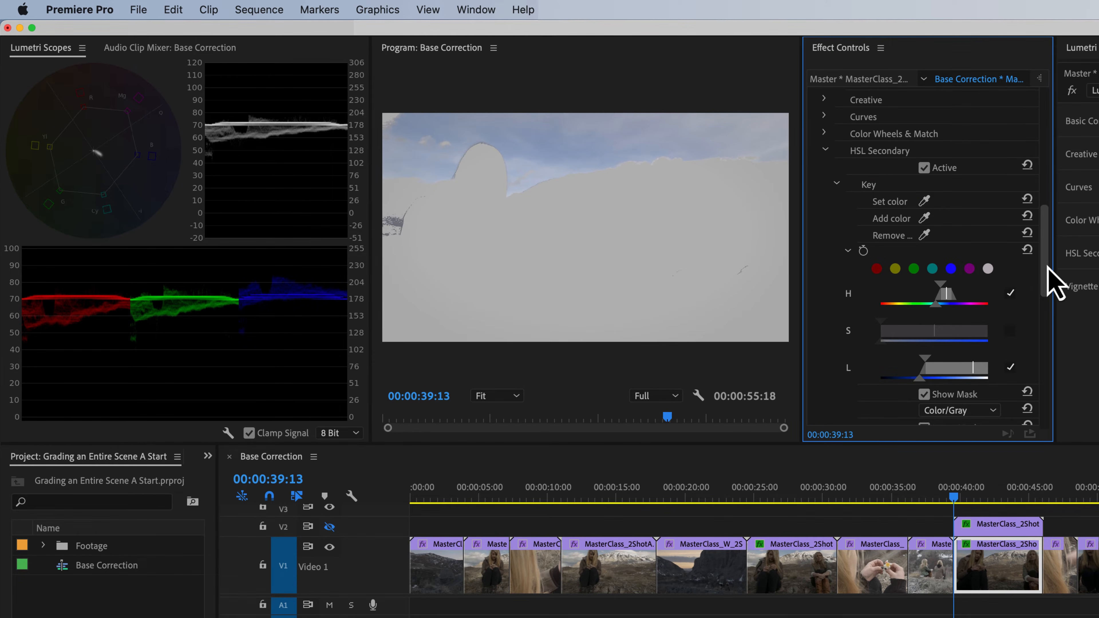
# - Refine the sky key with Denoise 32 and Blur 4
pyautogui.scroll(-3, 1048, 280)
pyautogui.scroll(-5, 1047, 295)
pyautogui.click(930, 287)
pyautogui.write('32')
pyautogui.press('Tab')
pyautogui.write('4')
pyautogui.press('Return')
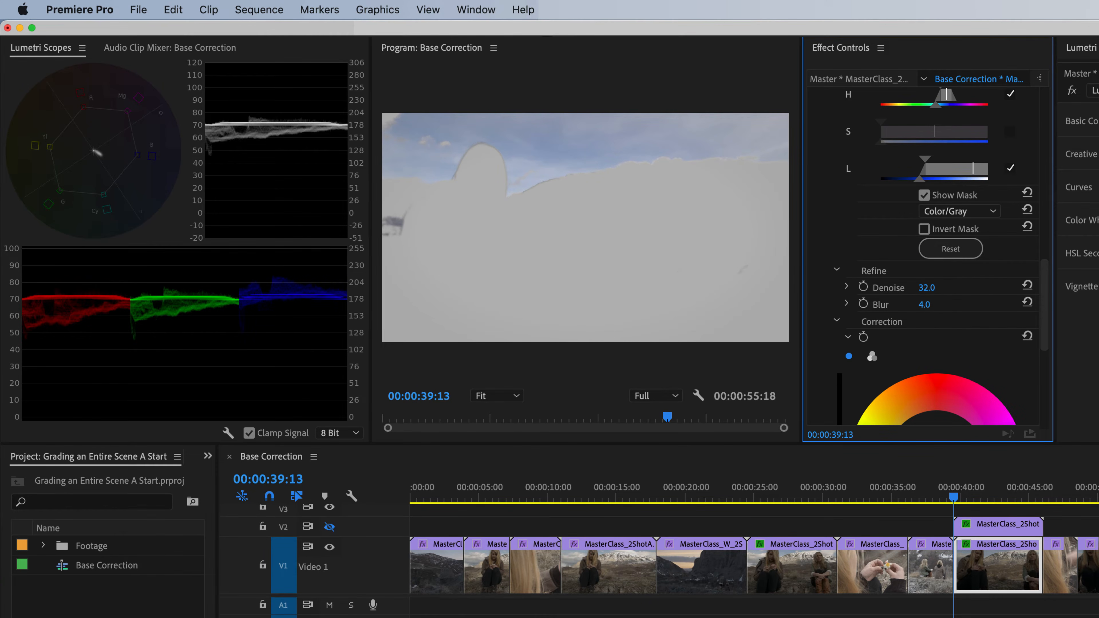
# - Tighten the sky key's luminance range further and turn off the mask preview
pyautogui.scroll(-3, 1046, 284)
pyautogui.moveTo(1047, 283); pyautogui.dragTo(1047, 236)
pyautogui.click(924, 328)
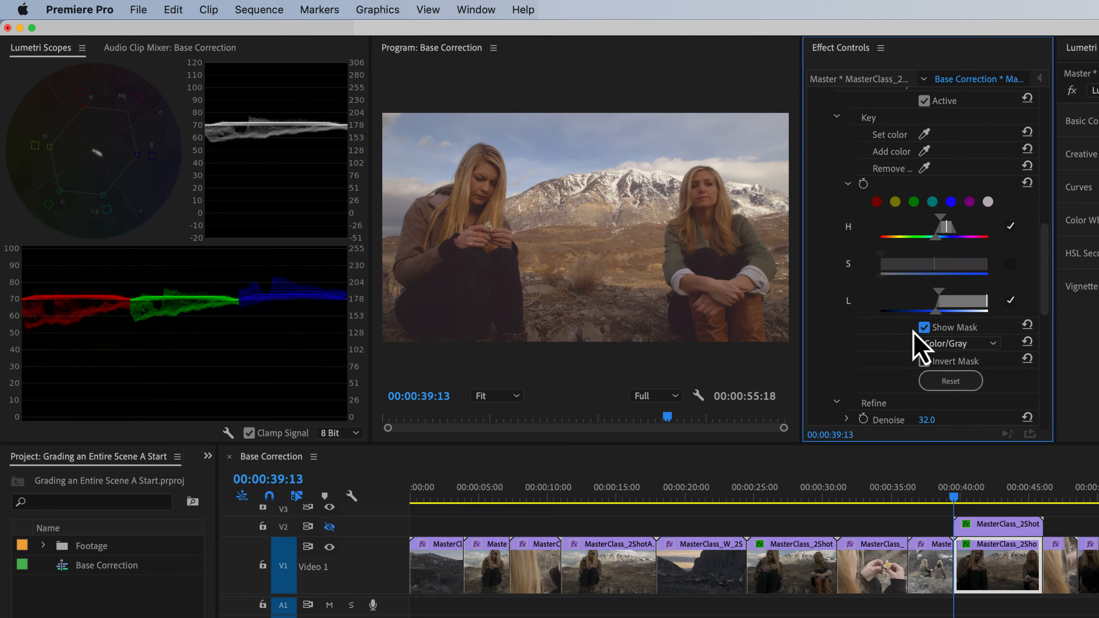
# - Show the V2 track again and brighten the keyed sky with the luminance slider of the HSL Secondary correction wheel
pyautogui.click(329, 526)
pyautogui.moveTo(1048, 271); pyautogui.dragTo(908, 343)
pyautogui.moveTo(841, 292); pyautogui.dragTo(841, 255)
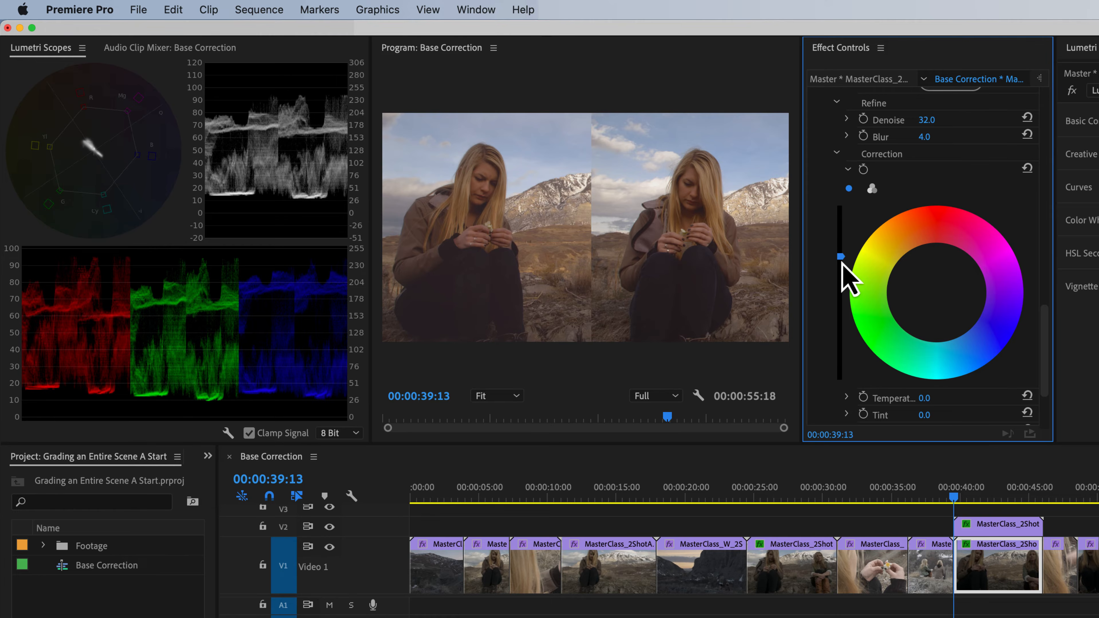
# - Shift the V2 clip's horizontal position to the left so both shots of the woman in the green jacket sit side by side
pyautogui.click(1002, 530)
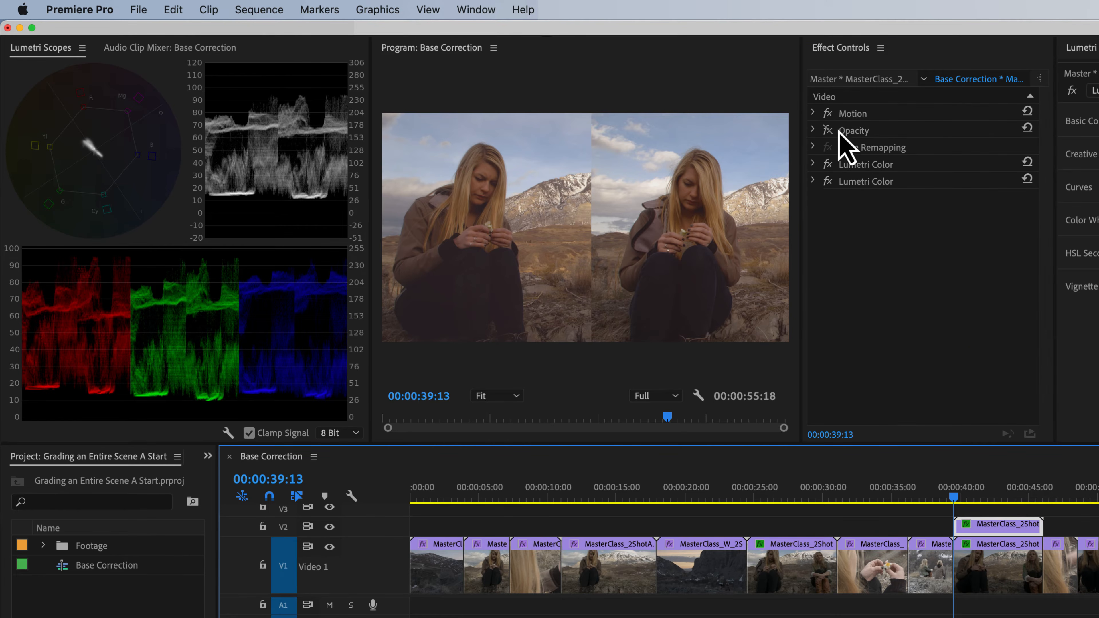
pyautogui.click(814, 113)
pyautogui.moveTo(935, 130); pyautogui.dragTo(529, 130)
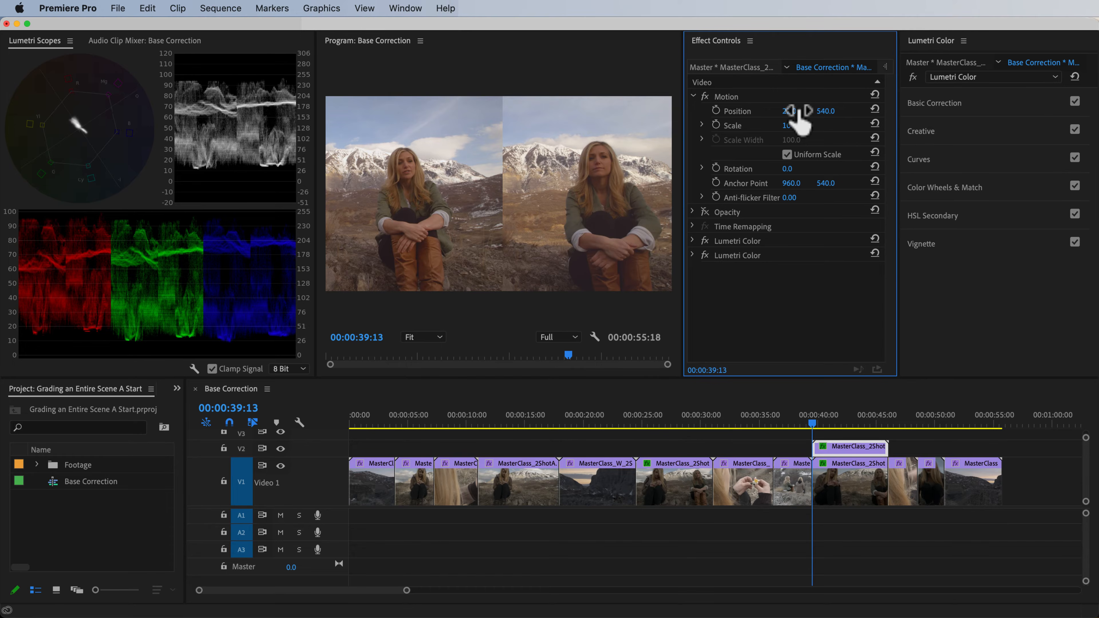
# - Find the Lumetri Color effect and apply it as a third instance to the V1 clip at 40 seconds
pyautogui.click(177, 389)
pyautogui.click(201, 426)
pyautogui.write('Lumetri Co')
pyautogui.moveTo(69, 508); pyautogui.dragTo(850, 479)
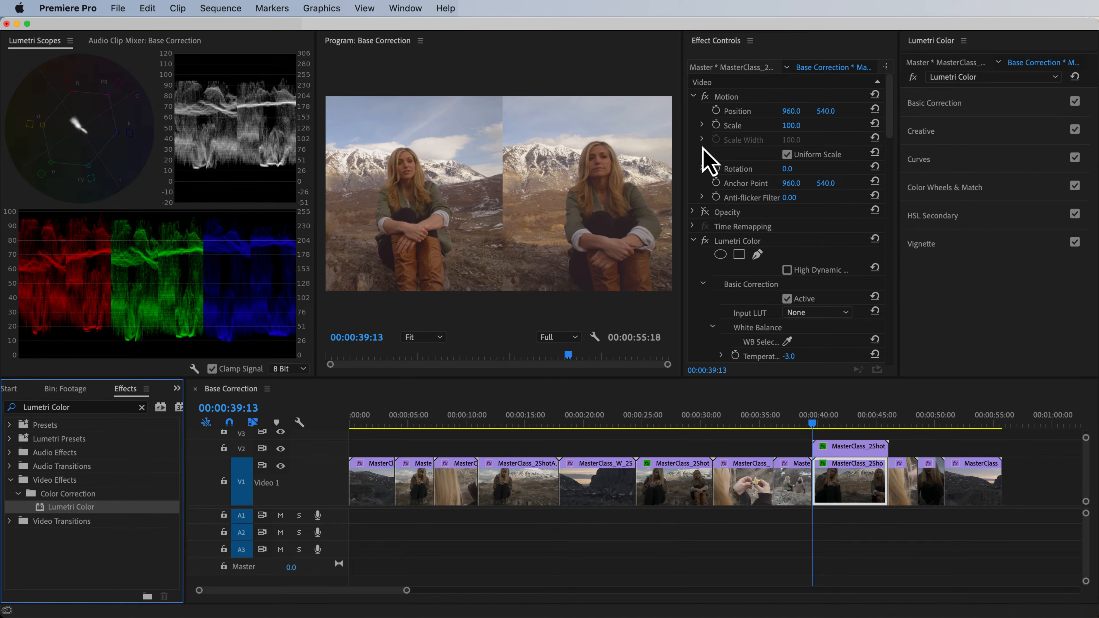
# - Collapse the V1 clip's effects and move the new Lumetri Color effect between the two existing ones
pyautogui.click(693, 96)
pyautogui.click(694, 140)
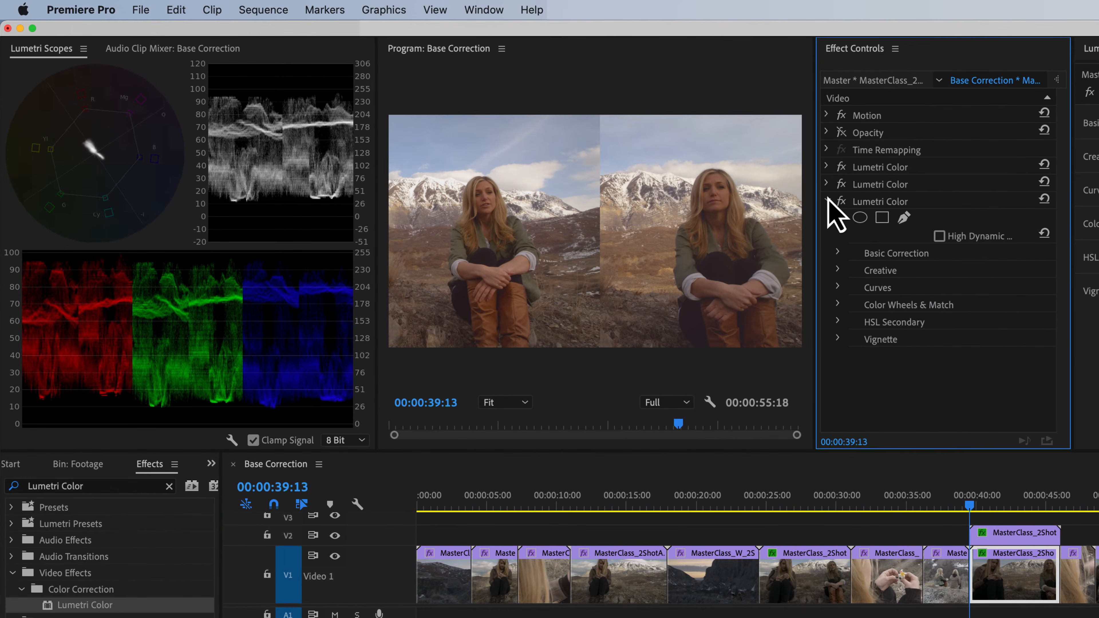
pyautogui.click(828, 200)
pyautogui.moveTo(863, 202); pyautogui.dragTo(865, 184)
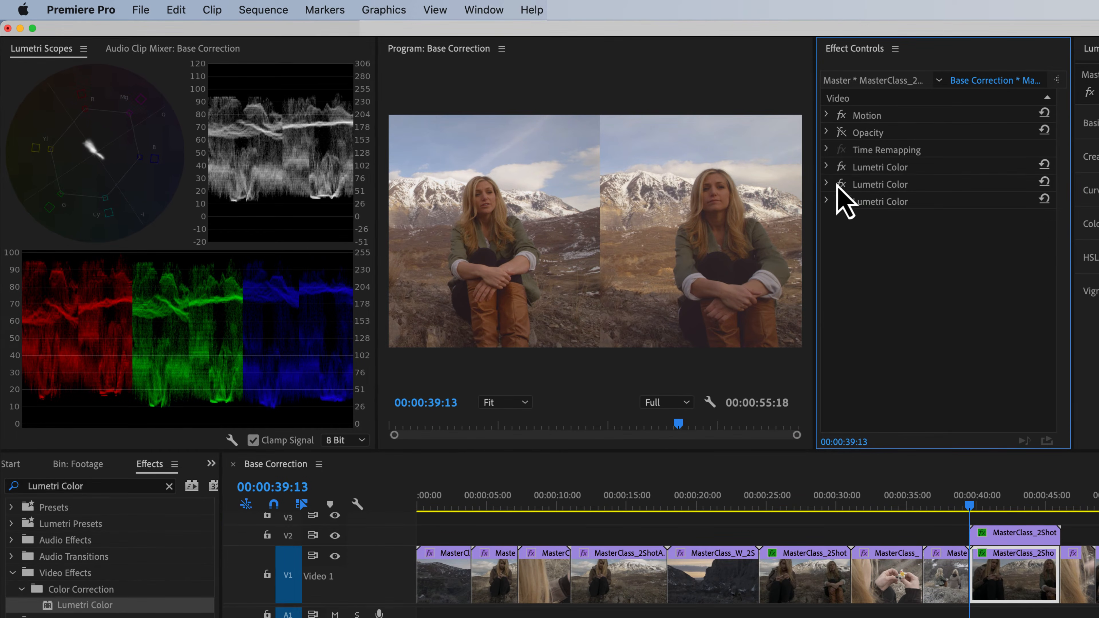
# - Draw an elliptical mask around the woman in the green jacket on the new Lumetri Color effect, feathered to 128.6
pyautogui.click(827, 184)
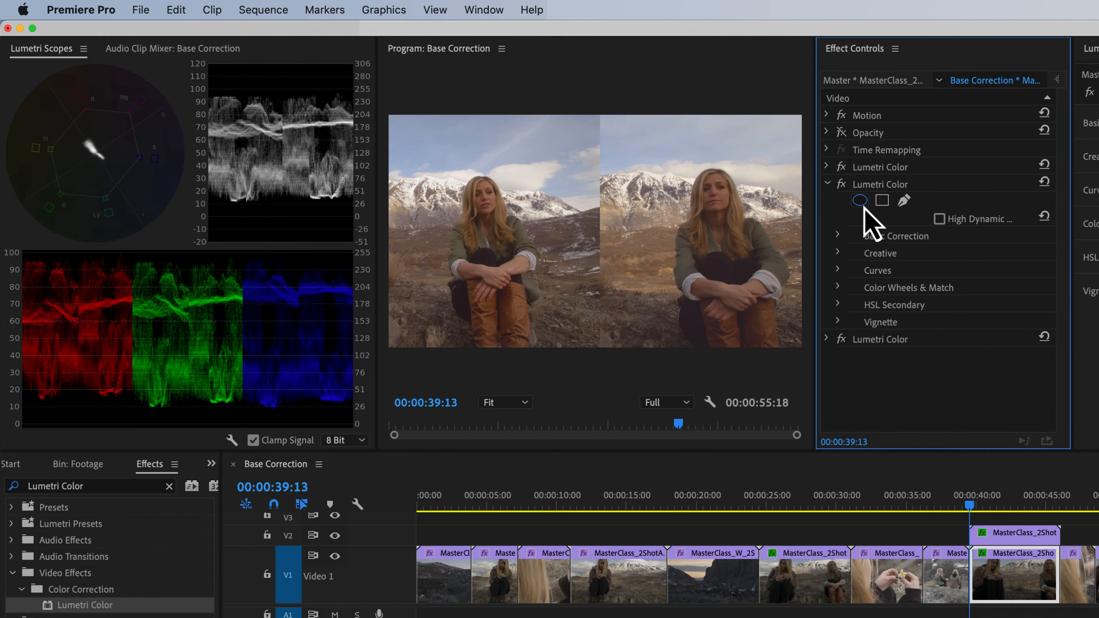
pyautogui.click(861, 202)
pyautogui.moveTo(620, 239); pyautogui.dragTo(743, 360)
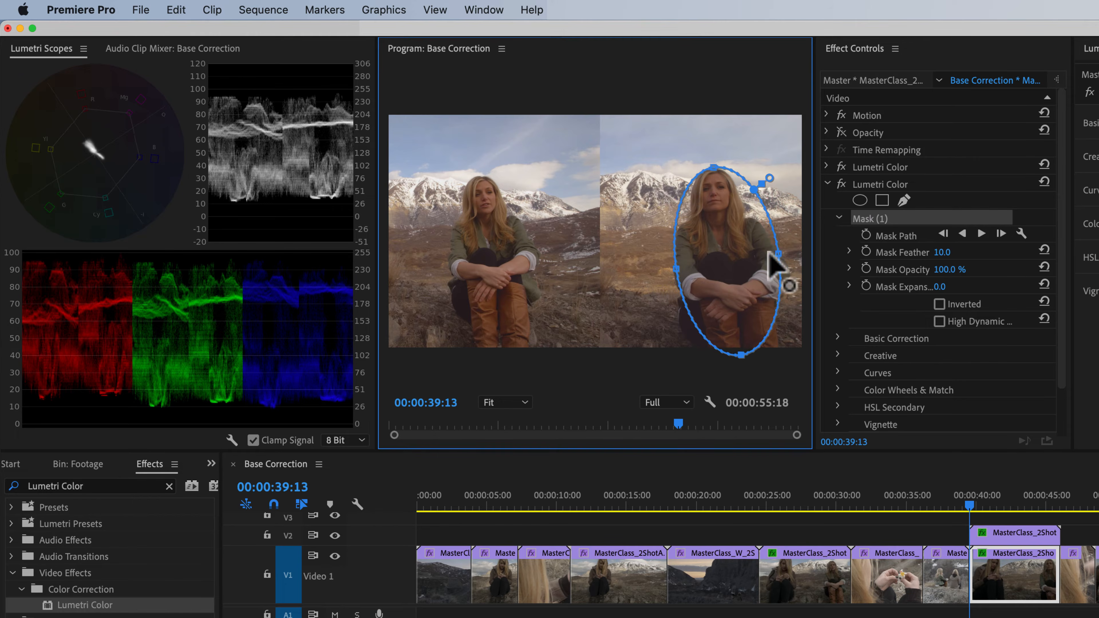
pyautogui.moveTo(768, 252); pyautogui.dragTo(765, 252)
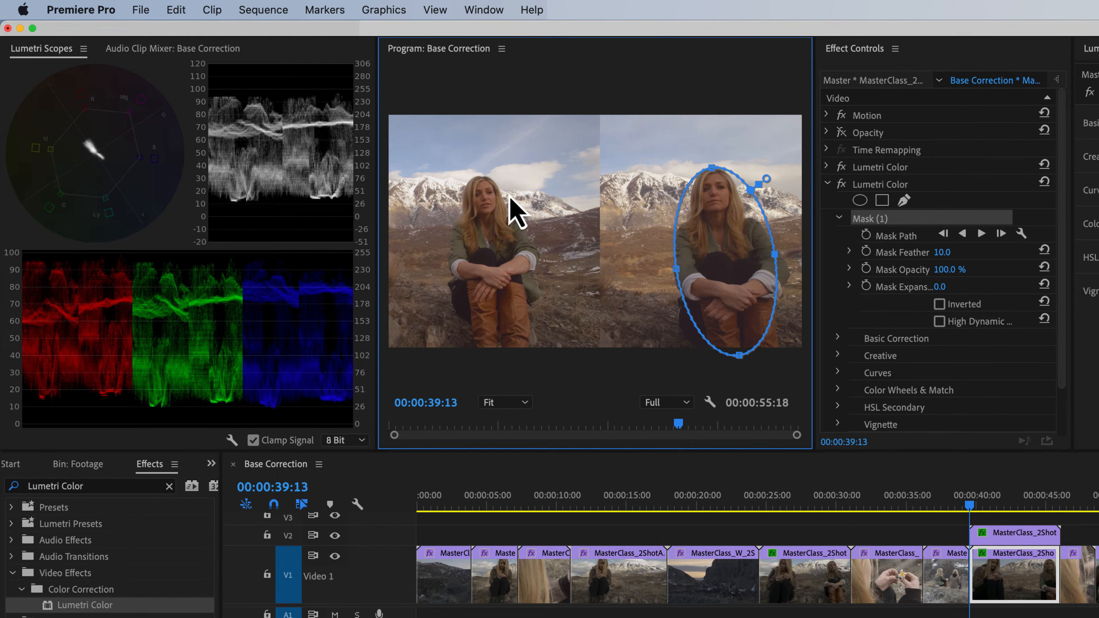
pyautogui.moveTo(764, 179); pyautogui.dragTo(779, 170)
# - Set Highlights to 52 in the Basic Correction of the masked Lumetri Color effect
pyautogui.scroll(-3, 1038, 208)
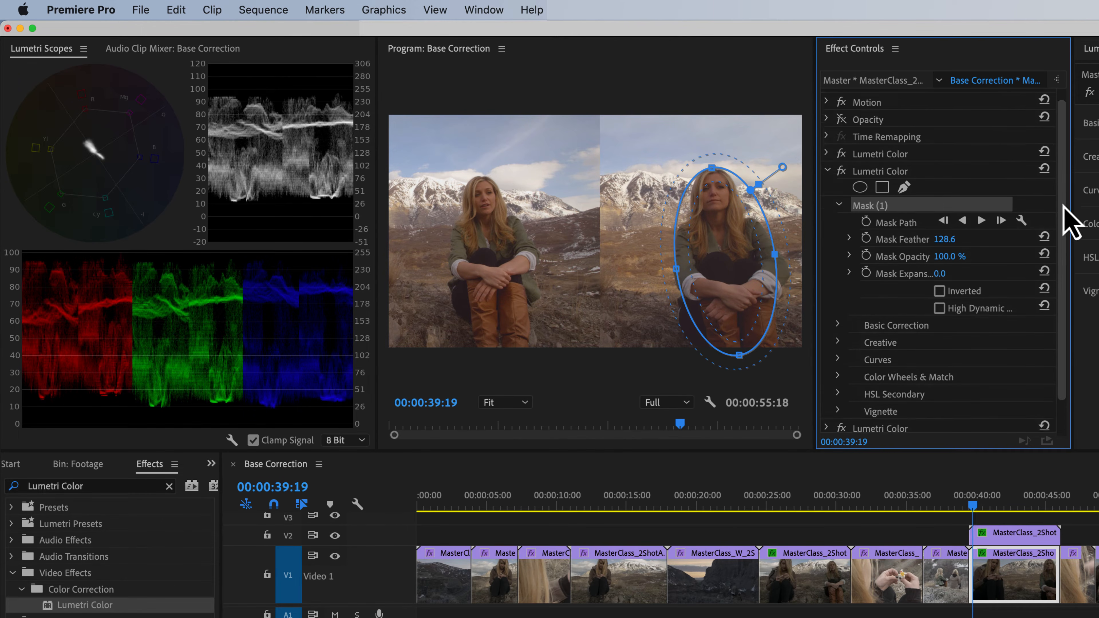
pyautogui.click(839, 285)
pyautogui.scroll(-8, 955, 346)
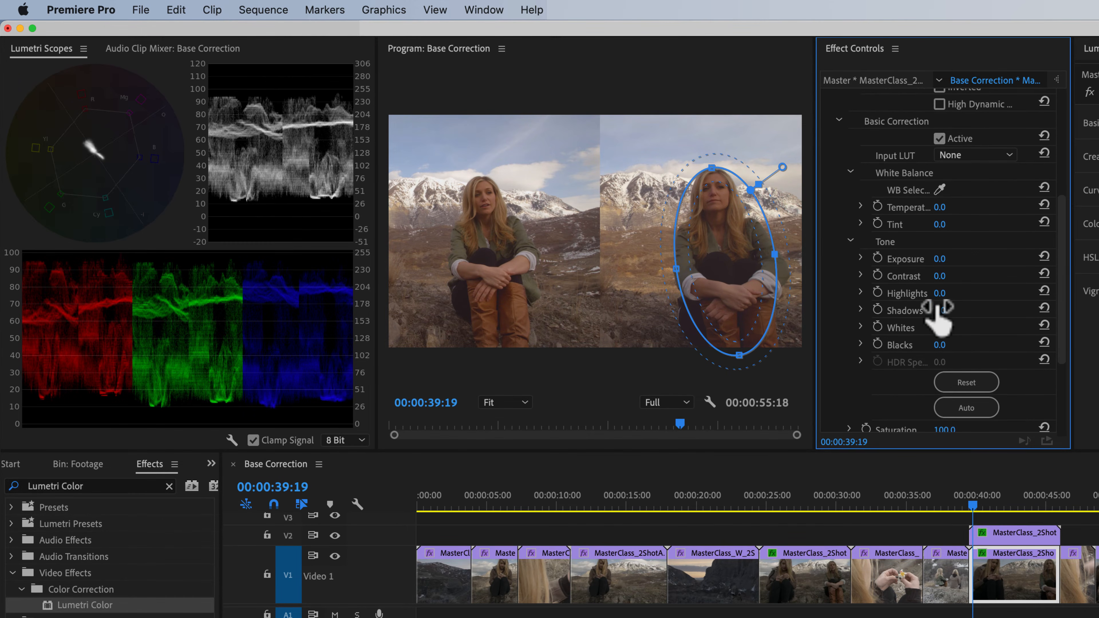
pyautogui.click(947, 295)
pyautogui.write('52')
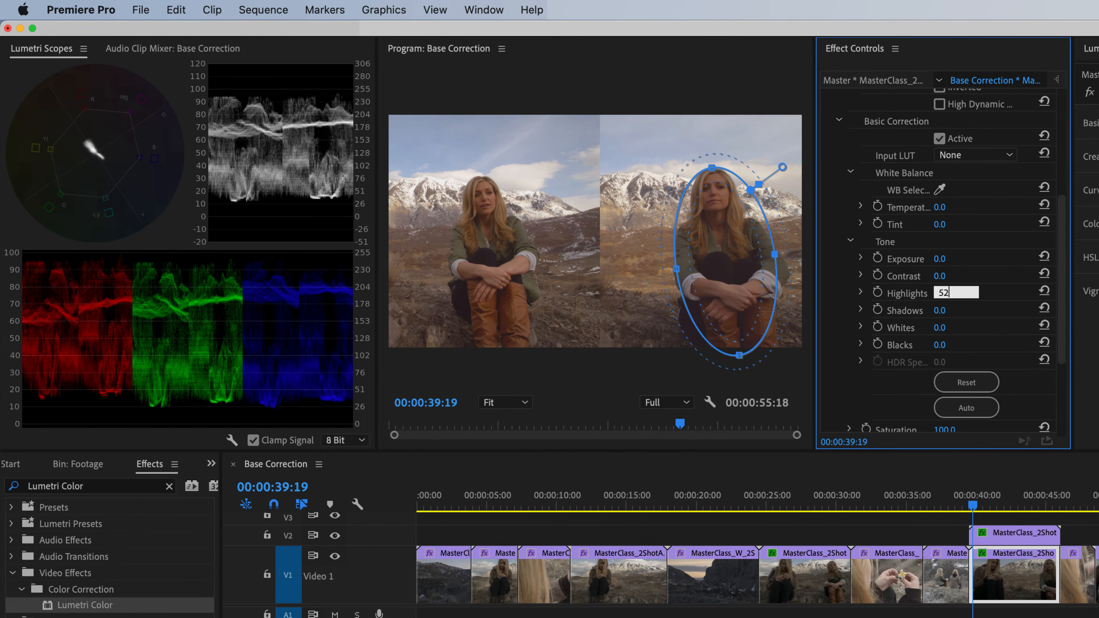
pyautogui.press('Return')
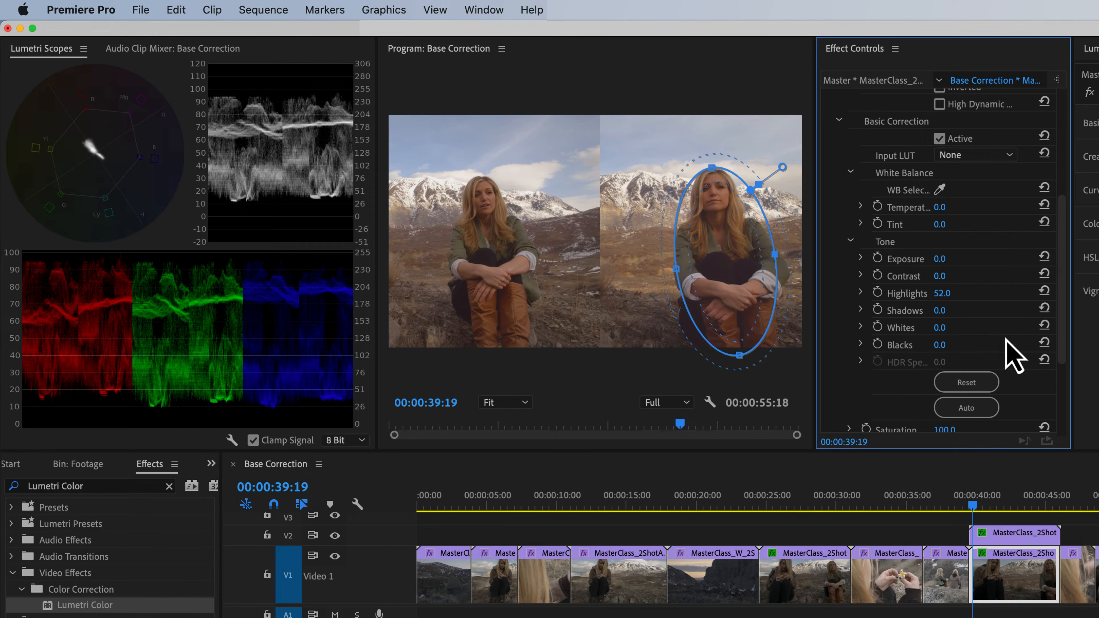
# - Delete the opacity mask from the V2 clip and collapse its Opacity settings
pyautogui.click(1000, 537)
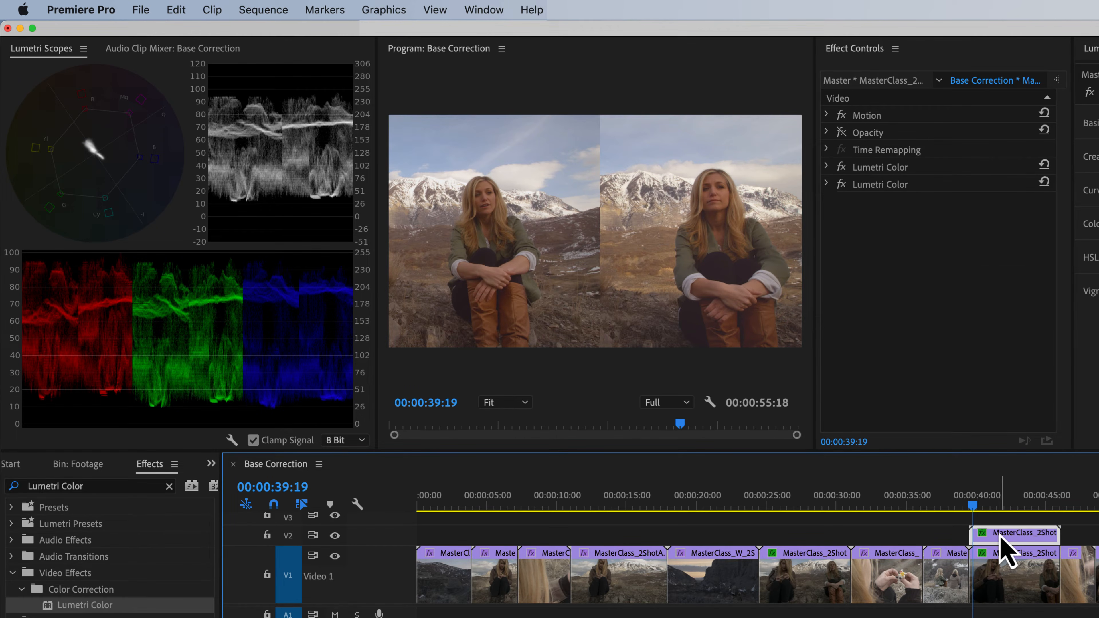
pyautogui.click(827, 132)
pyautogui.click(880, 167)
pyautogui.press('Delete')
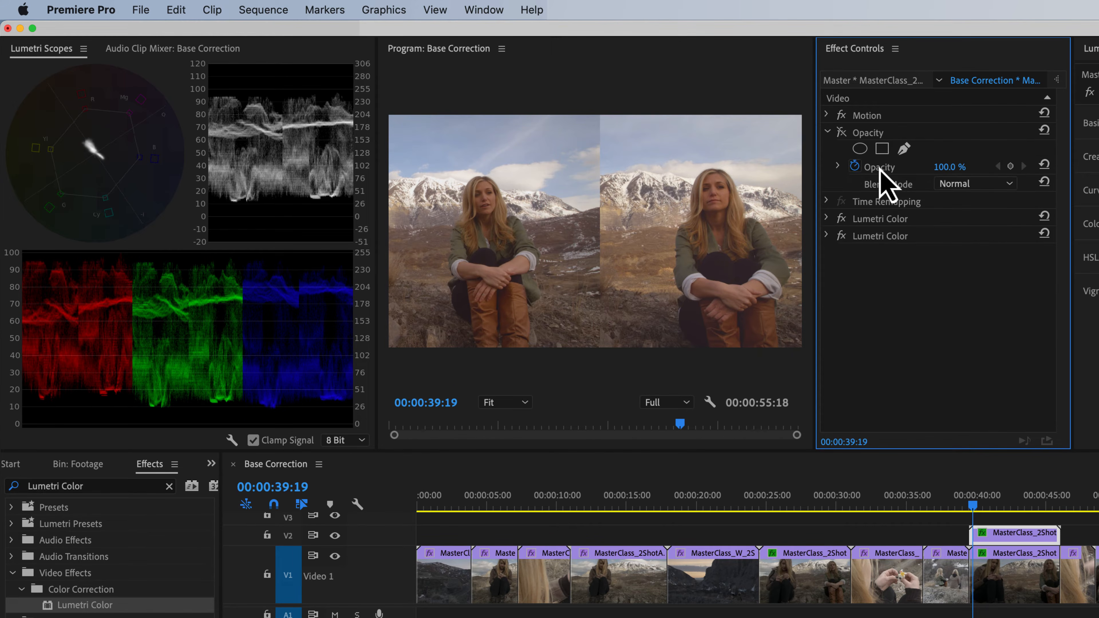
pyautogui.click(828, 132)
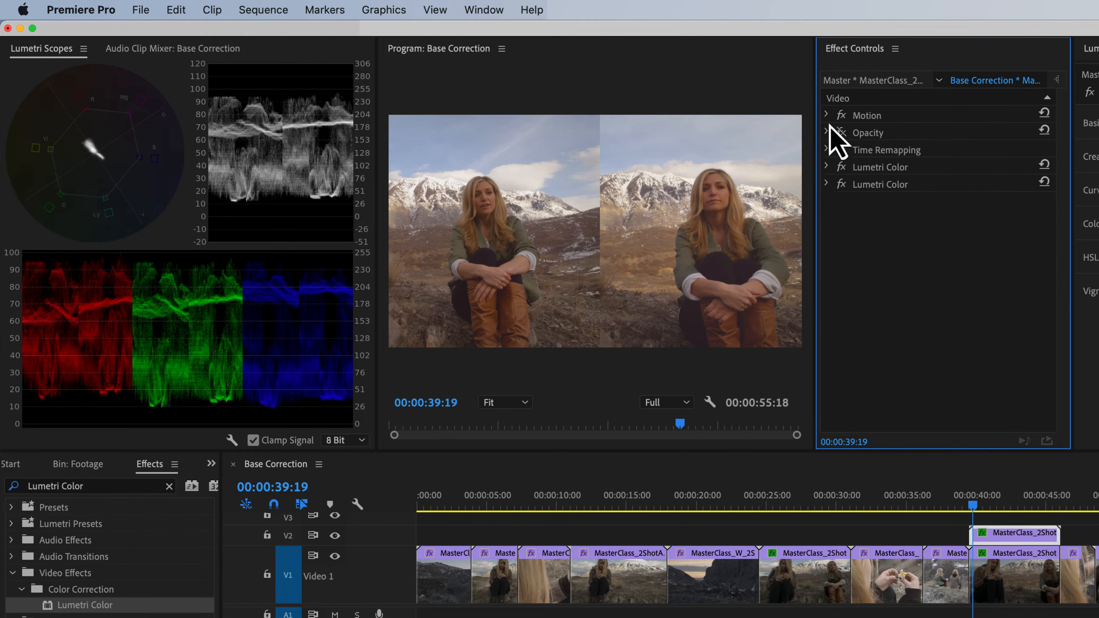
# - Reset the V2 clip's Motion settings and set its vertical Position to 973.0 for a stacked comparison with the V1 clip
pyautogui.click(827, 115)
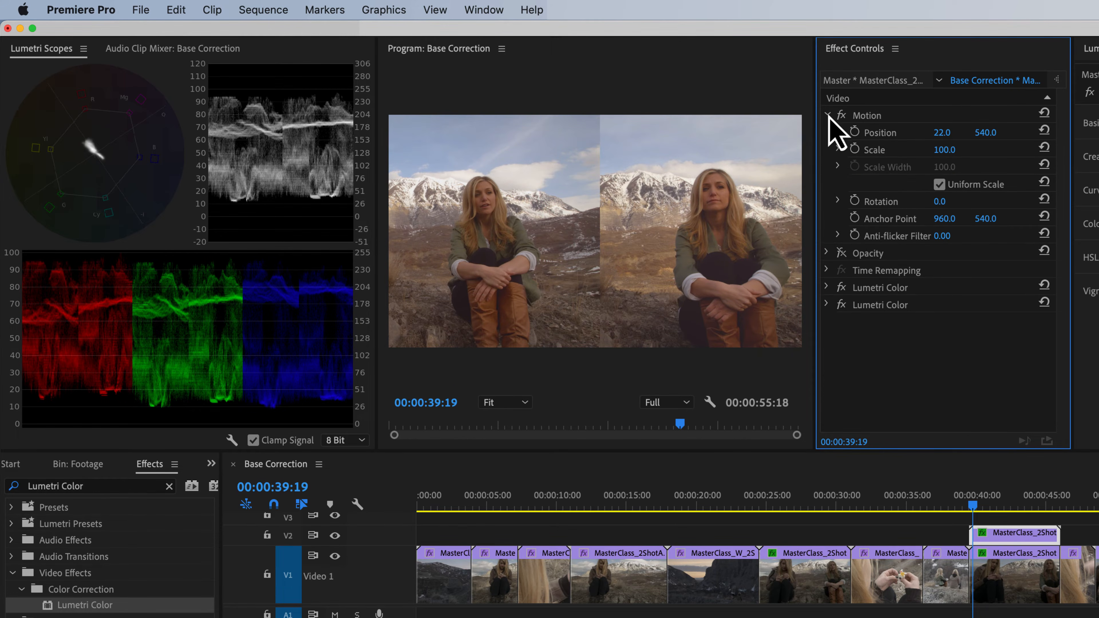
pyautogui.click(1045, 113)
pyautogui.moveTo(985, 133); pyautogui.dragTo(1062, 132)
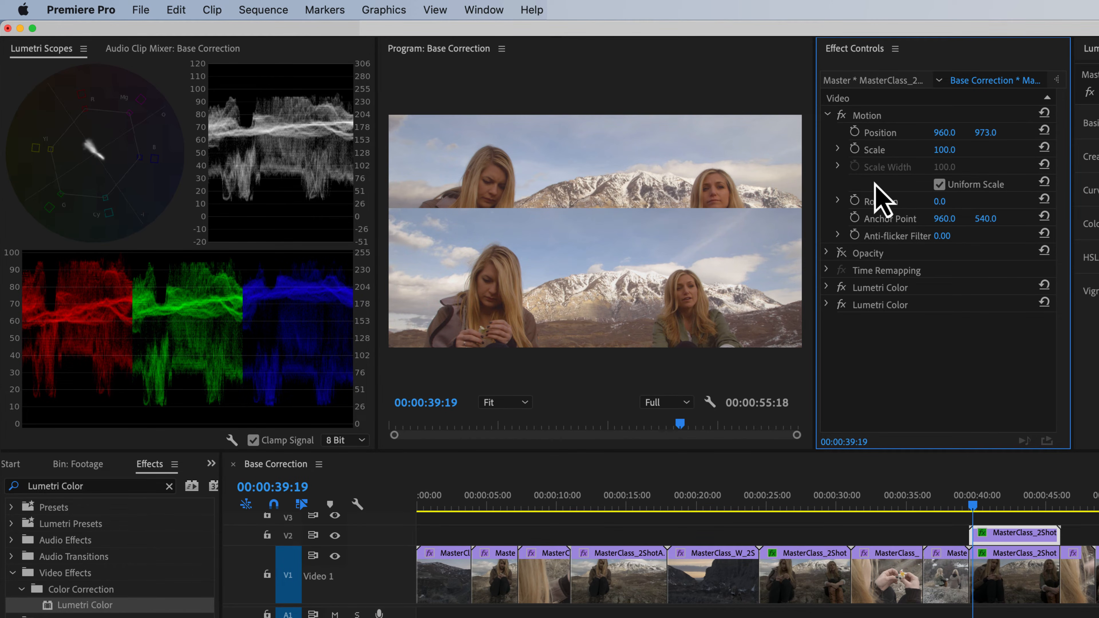
# - Add a rectangular opacity mask to the V2 clip and stretch it into a band spanning the full frame width below the V1 image
pyautogui.click(848, 254)
pyautogui.click(882, 269)
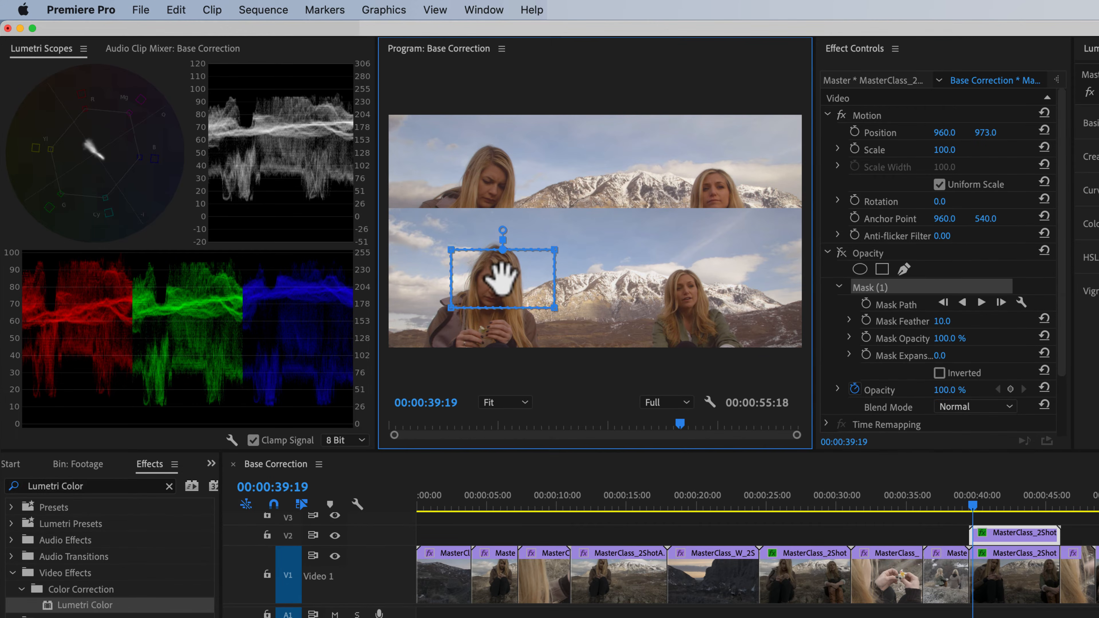
pyautogui.moveTo(554, 318); pyautogui.dragTo(801, 352)
pyautogui.moveTo(553, 246); pyautogui.dragTo(801, 248)
pyautogui.moveTo(467, 312); pyautogui.dragTo(389, 356)
pyautogui.moveTo(452, 247); pyautogui.dragTo(381, 252)
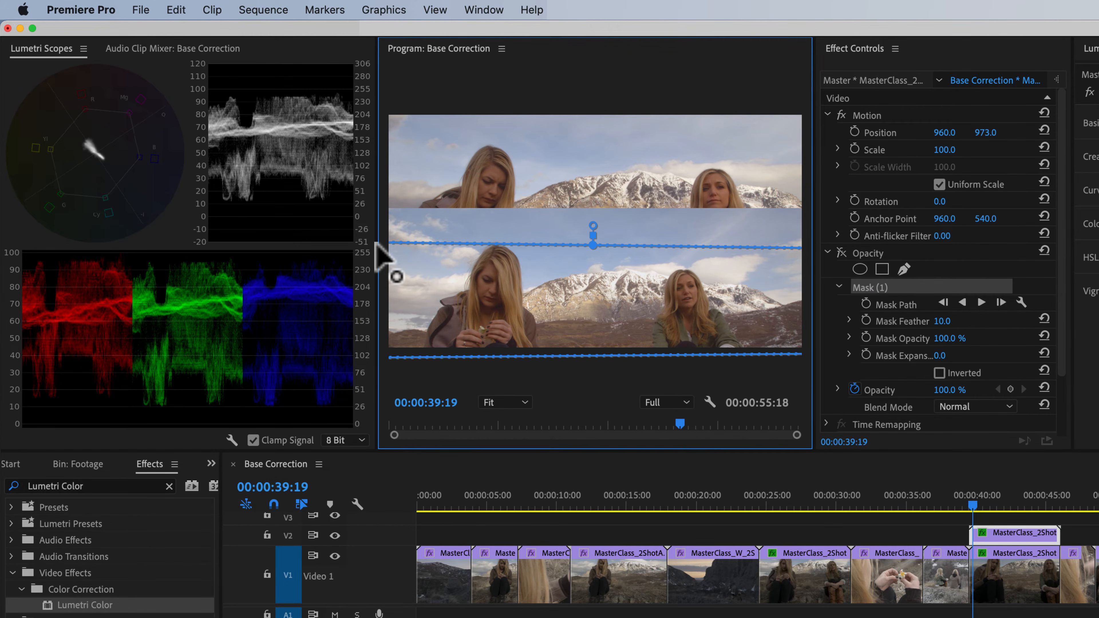
pyautogui.click(844, 266)
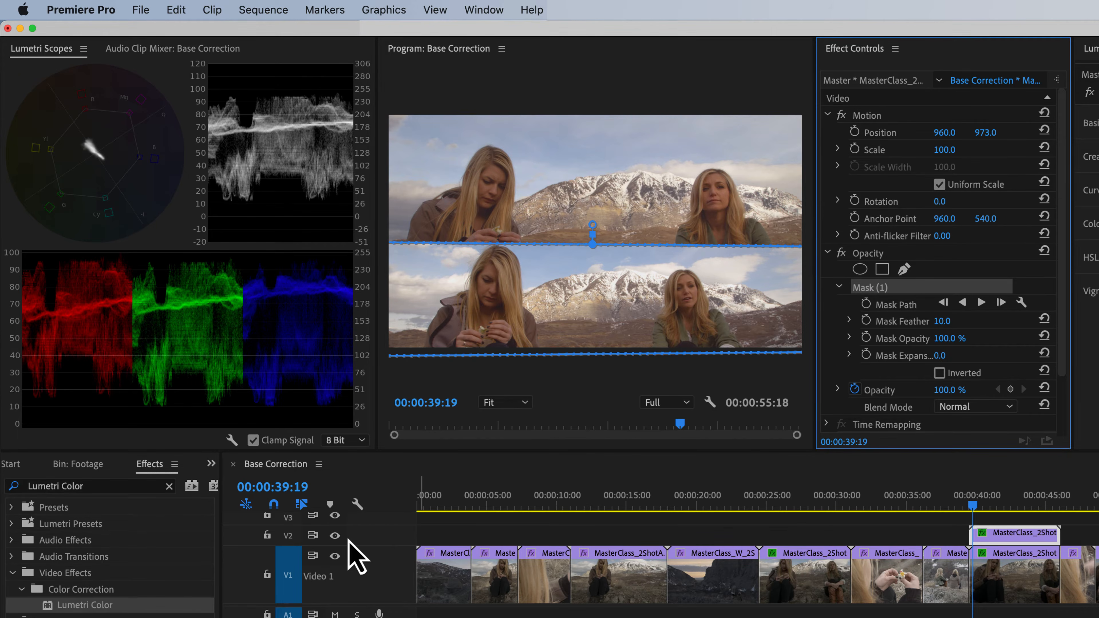
# - Hide the V2 track and collapse all effects of the two-shot clip on V1
pyautogui.click(335, 537)
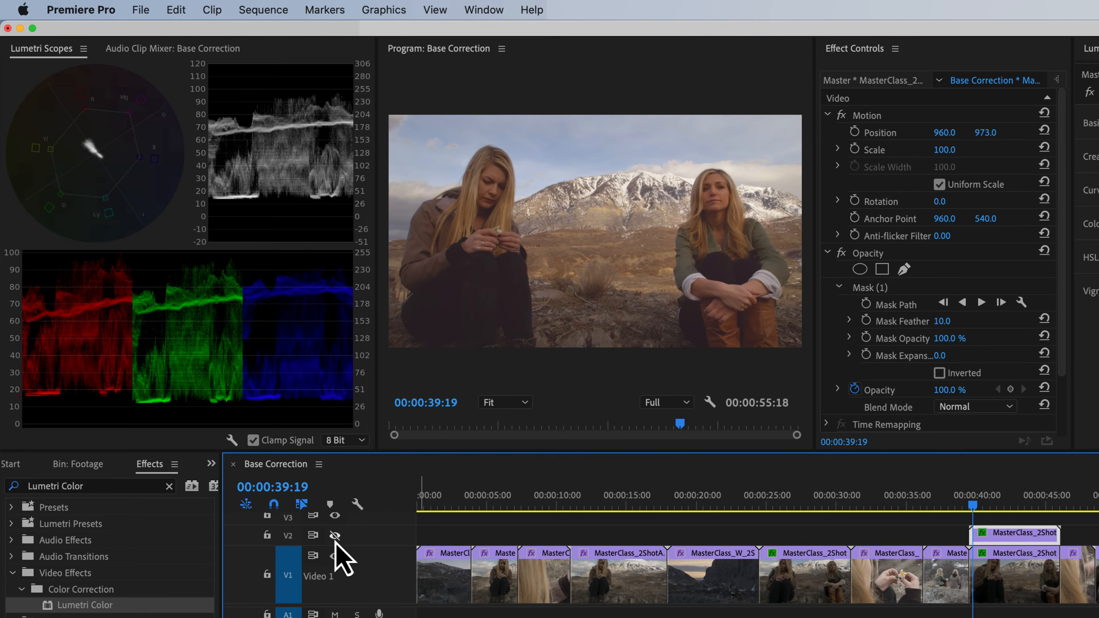
pyautogui.click(1003, 576)
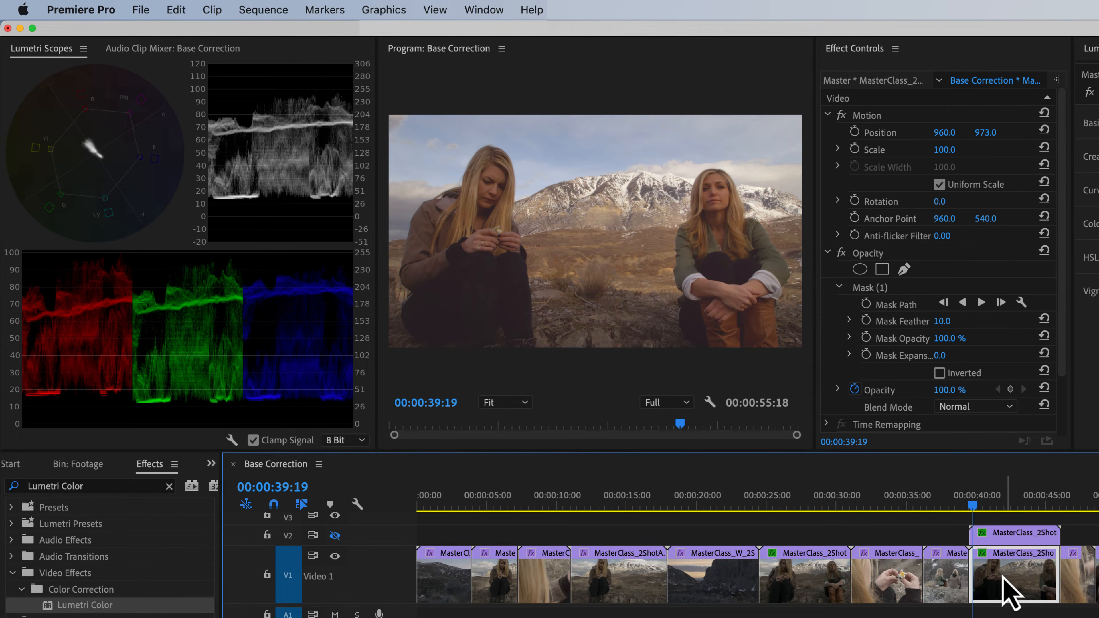
pyautogui.click(828, 115)
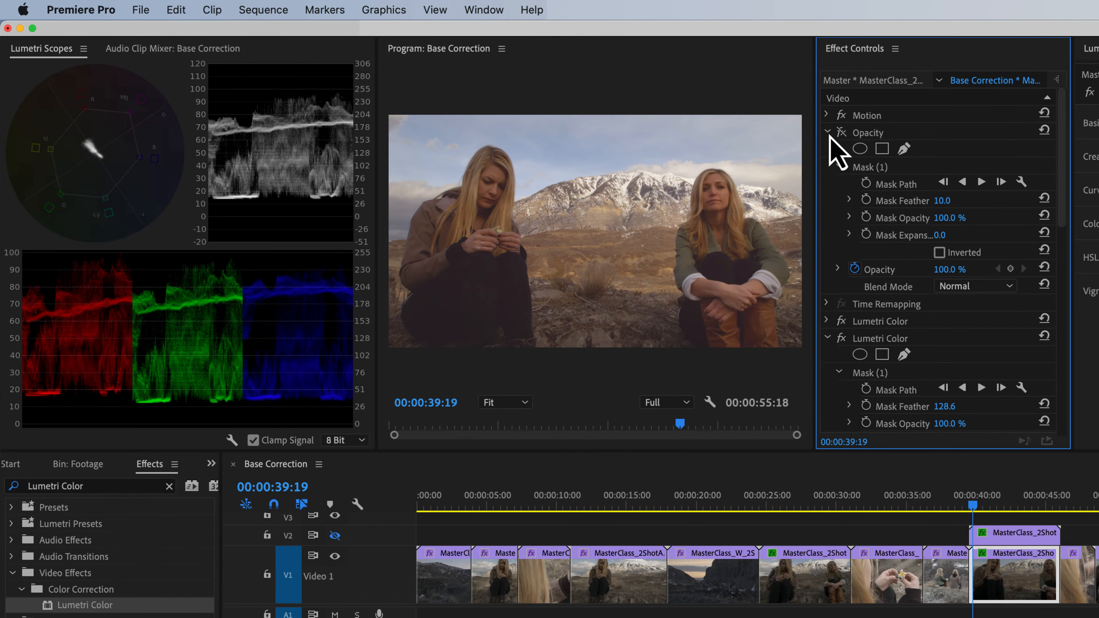
pyautogui.click(828, 131)
pyautogui.click(827, 184)
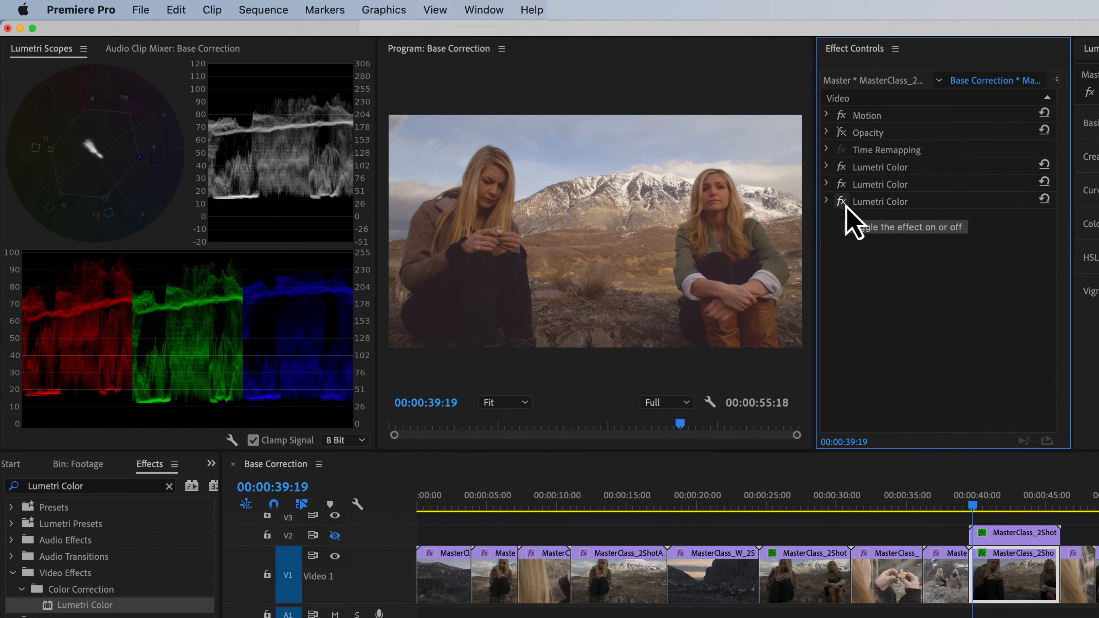
# - Enlarge the inverted elliptical mask on the V1 clip's last Lumetri Color effect so it extends past both sides of the frame
pyautogui.click(828, 202)
pyautogui.click(826, 201)
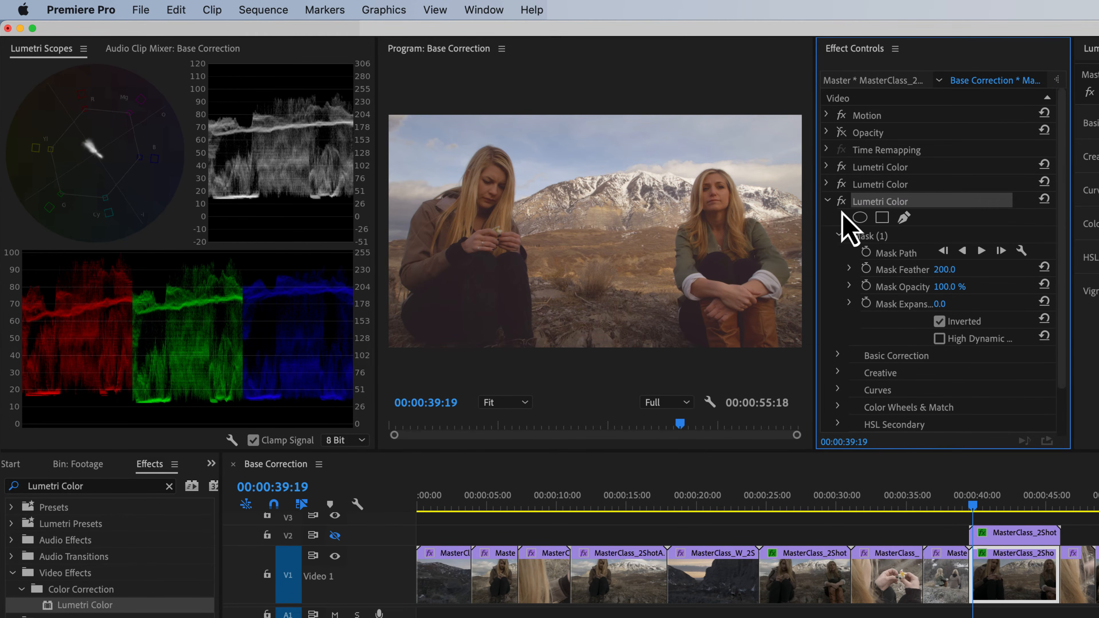
pyautogui.click(871, 237)
pyautogui.click(505, 403)
pyautogui.click(508, 481)
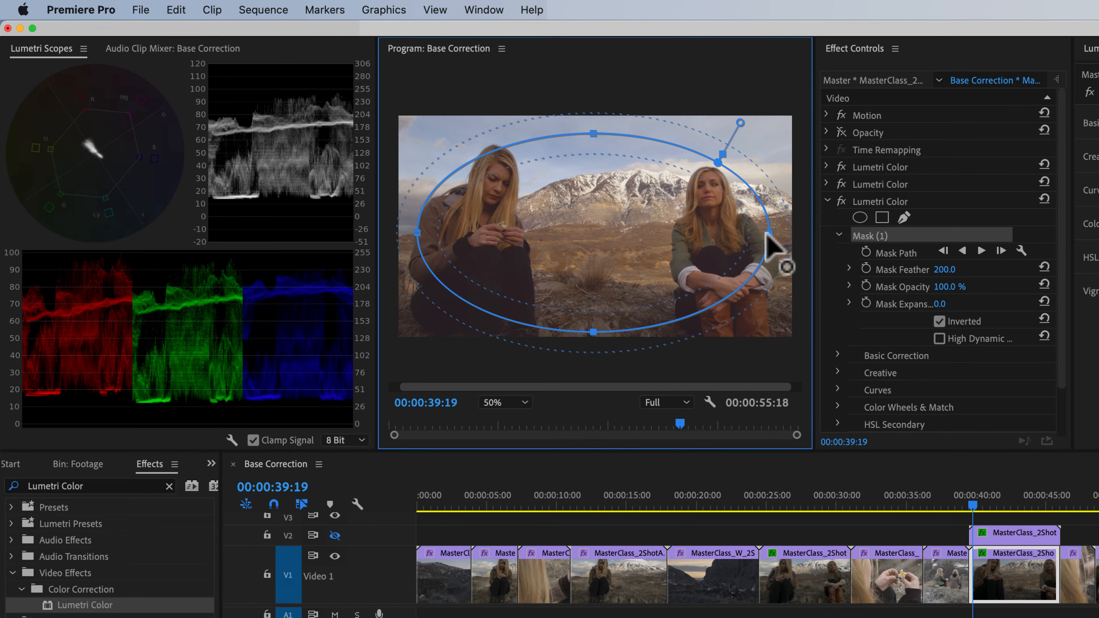
pyautogui.moveTo(768, 234); pyautogui.dragTo(799, 234)
pyautogui.moveTo(417, 234); pyautogui.dragTo(395, 234)
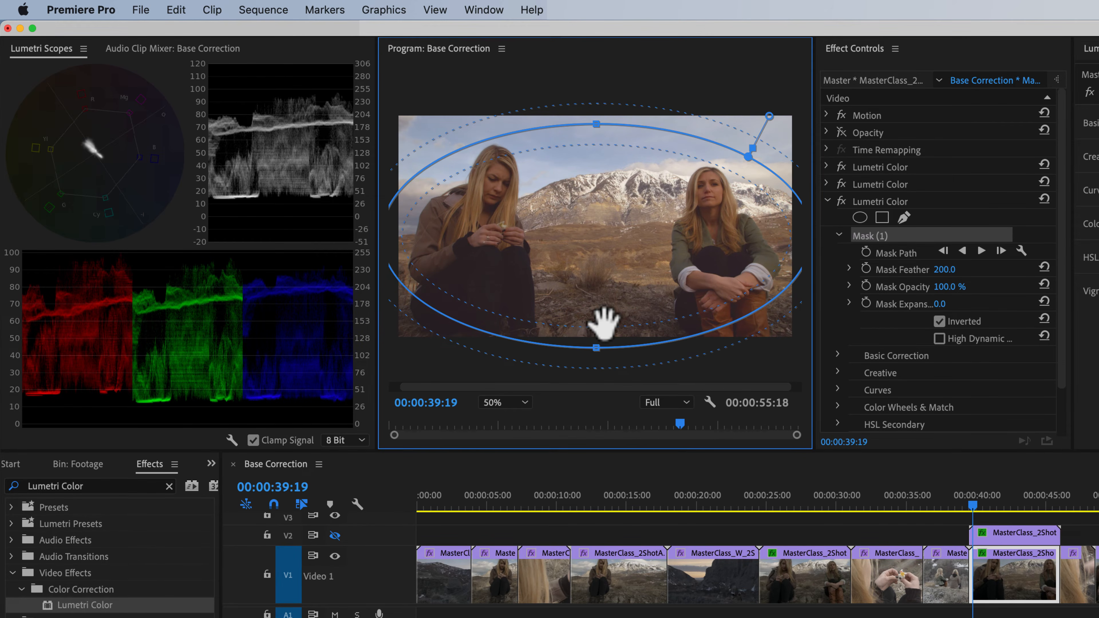
pyautogui.click(499, 405)
pyautogui.click(503, 436)
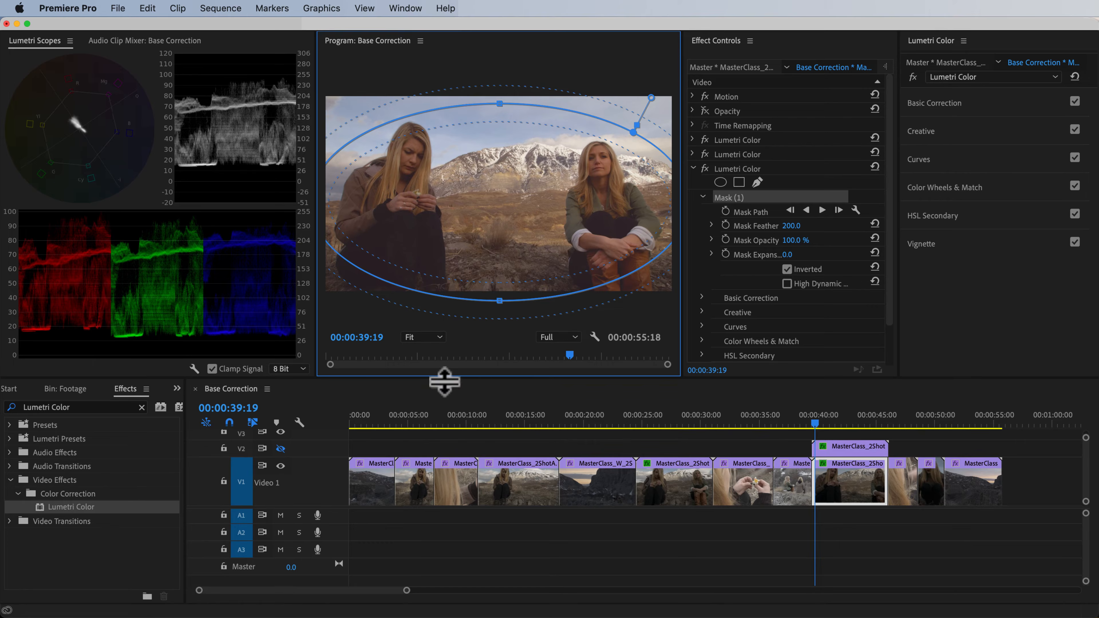
# - Go to the hands close-up at 00:00:33:10 and move the V2 reference clip above it, starting at 00:00:31:02
pyautogui.click(410, 423)
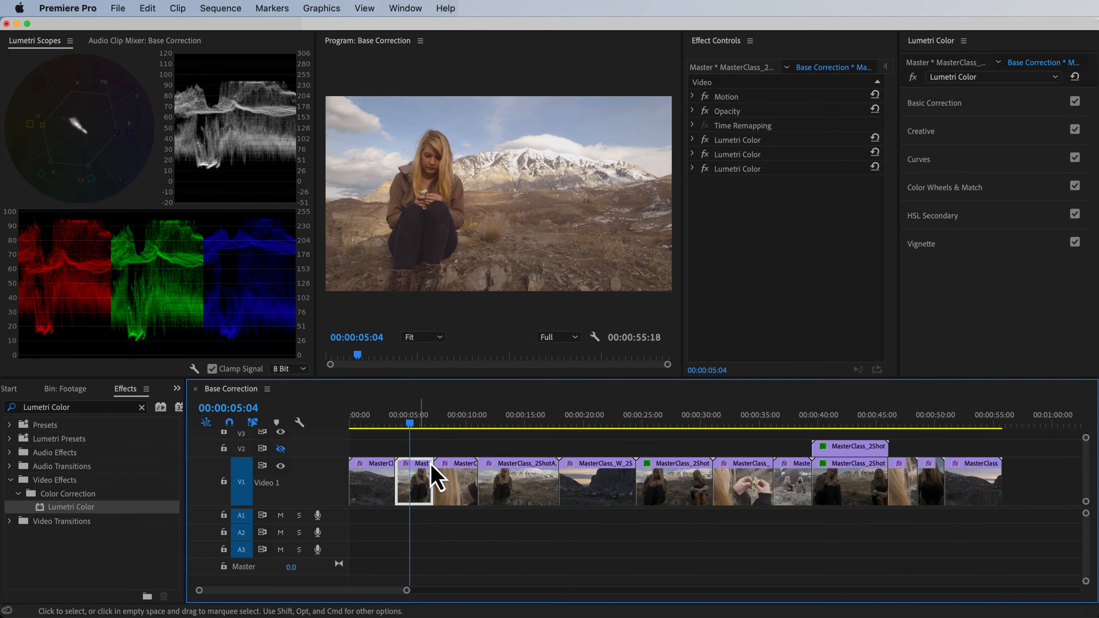
pyautogui.click(740, 424)
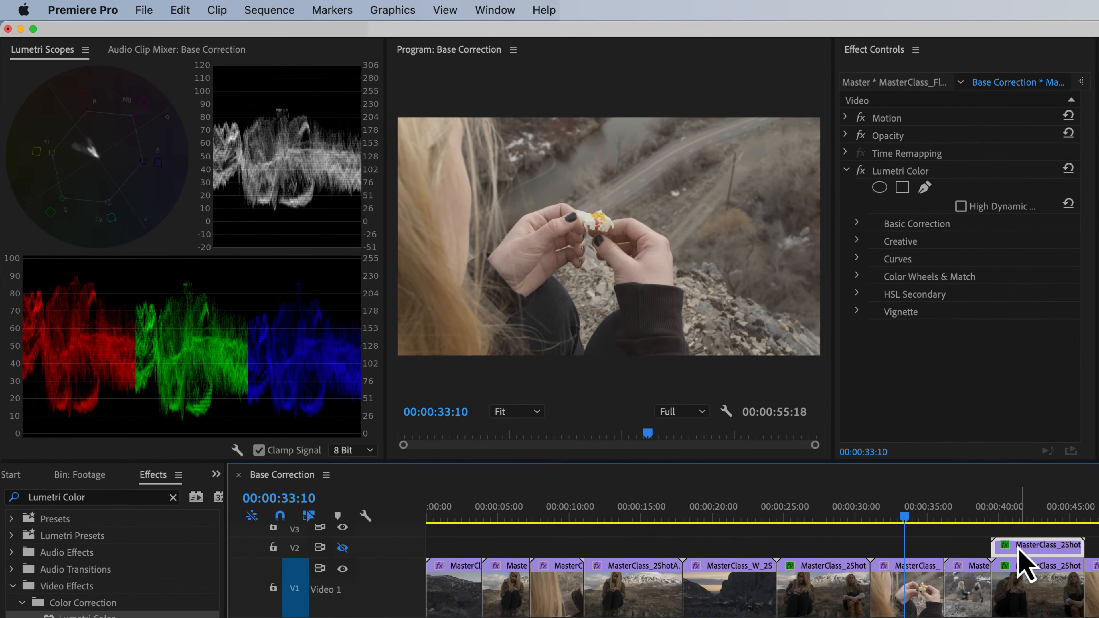
pyautogui.moveTo(1023, 565); pyautogui.dragTo(902, 572)
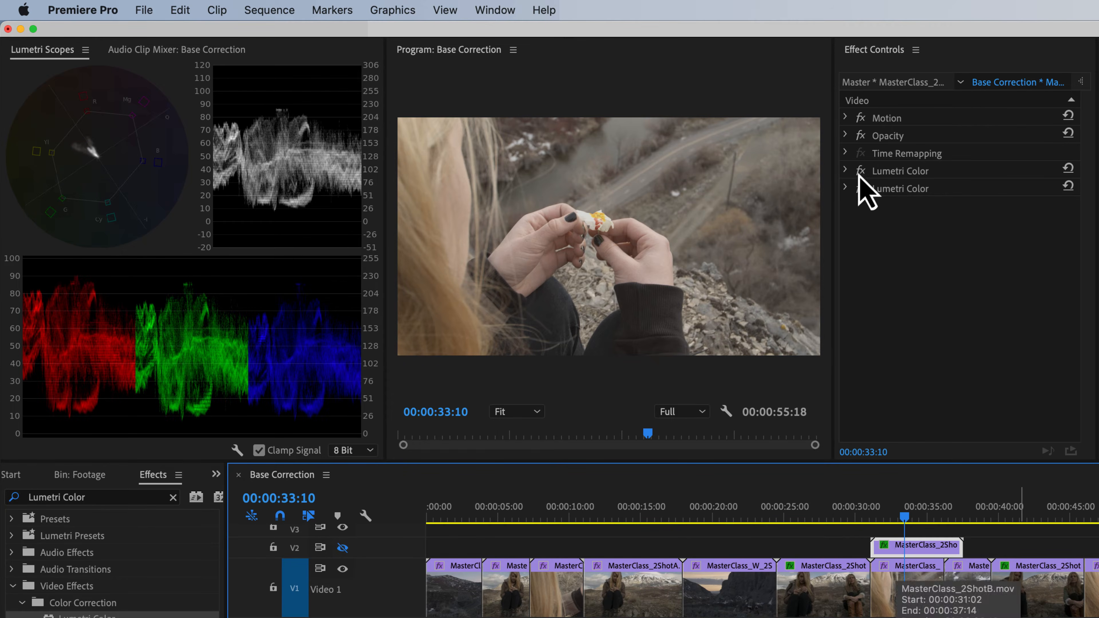
# - Place the shots side by side, setting the horizontal Position to 2119.0 for the V2 clip and 752.0 for the hands close-up
pyautogui.click(846, 118)
pyautogui.moveTo(967, 137)
pyautogui.mouseDown()
pyautogui.moveTo(1060, 138)
pyautogui.moveTo(974, 137)
pyautogui.moveTo(977, 152)
pyautogui.mouseUp()
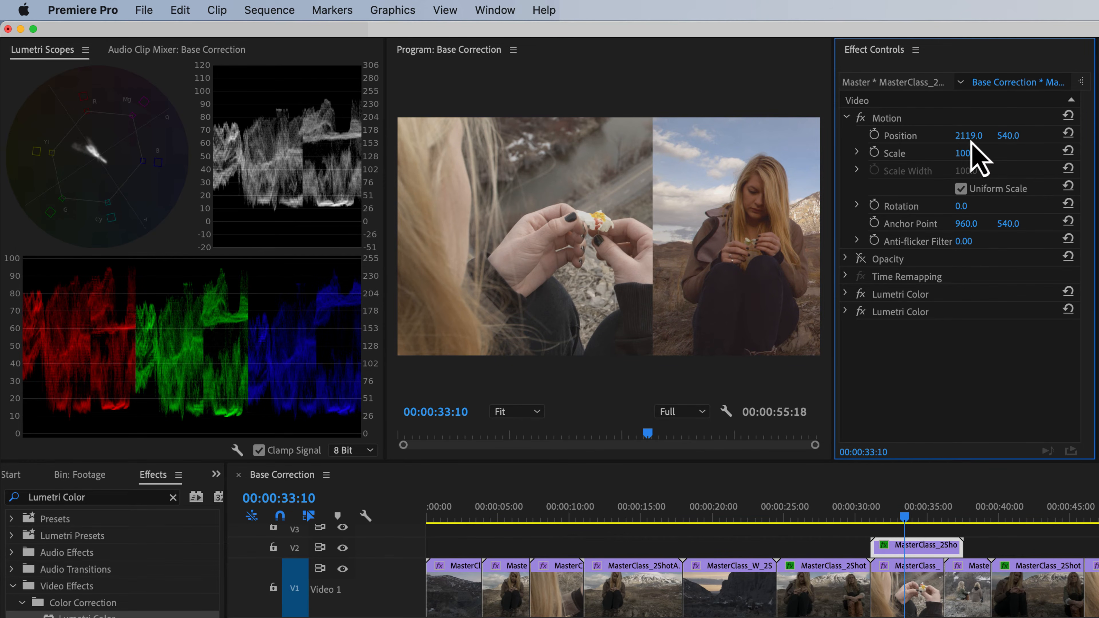
pyautogui.click(887, 587)
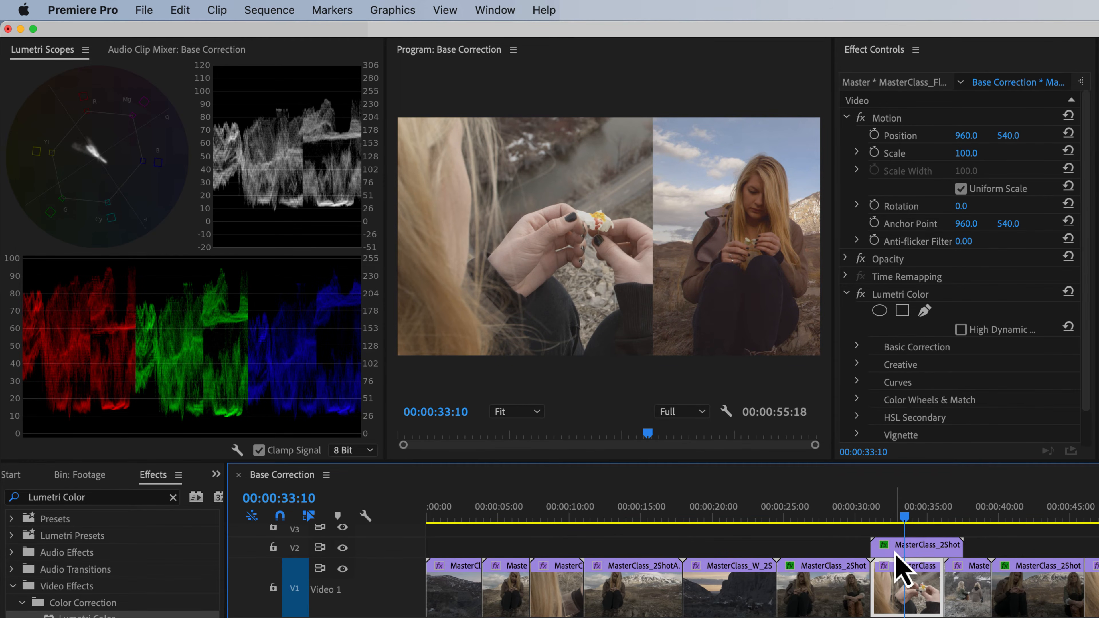
pyautogui.moveTo(966, 136)
pyautogui.mouseDown()
pyautogui.moveTo(925, 136)
pyautogui.moveTo(977, 138)
pyautogui.mouseUp()
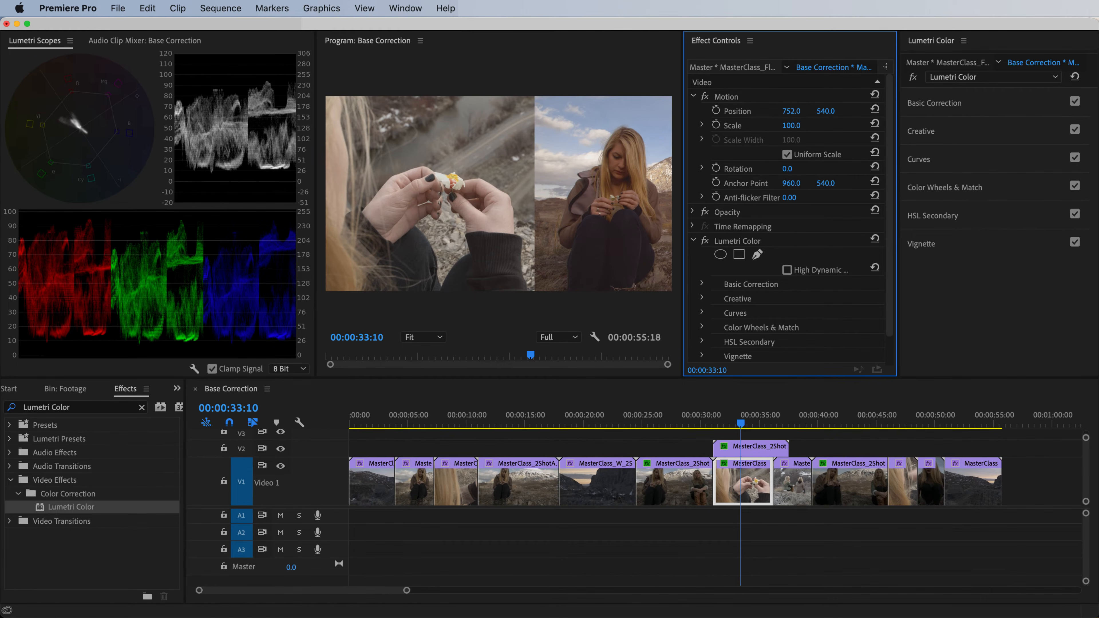
# - In the hands close-up's Basic Correction, set Highlights to -39.0, Shadows to -20.3, Whites to -100.0 and Blacks to -16.9
pyautogui.click(937, 110)
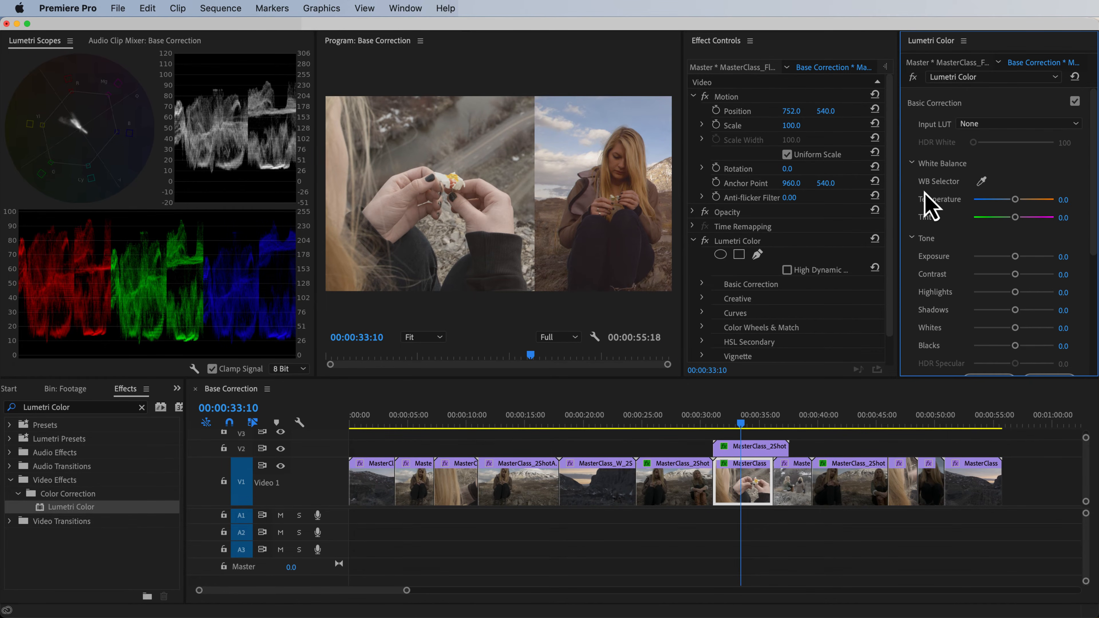
pyautogui.scroll(-3, 926, 201)
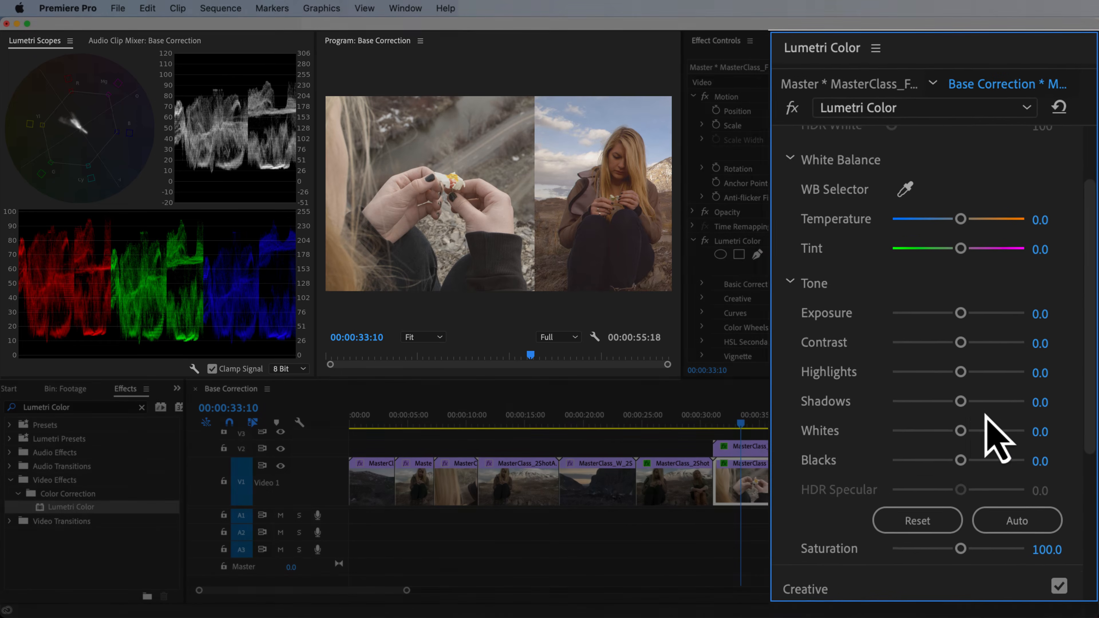
pyautogui.moveTo(1014, 273); pyautogui.dragTo(921, 281)
pyautogui.moveTo(956, 379); pyautogui.dragTo(939, 414)
pyautogui.moveTo(956, 474); pyautogui.dragTo(942, 479)
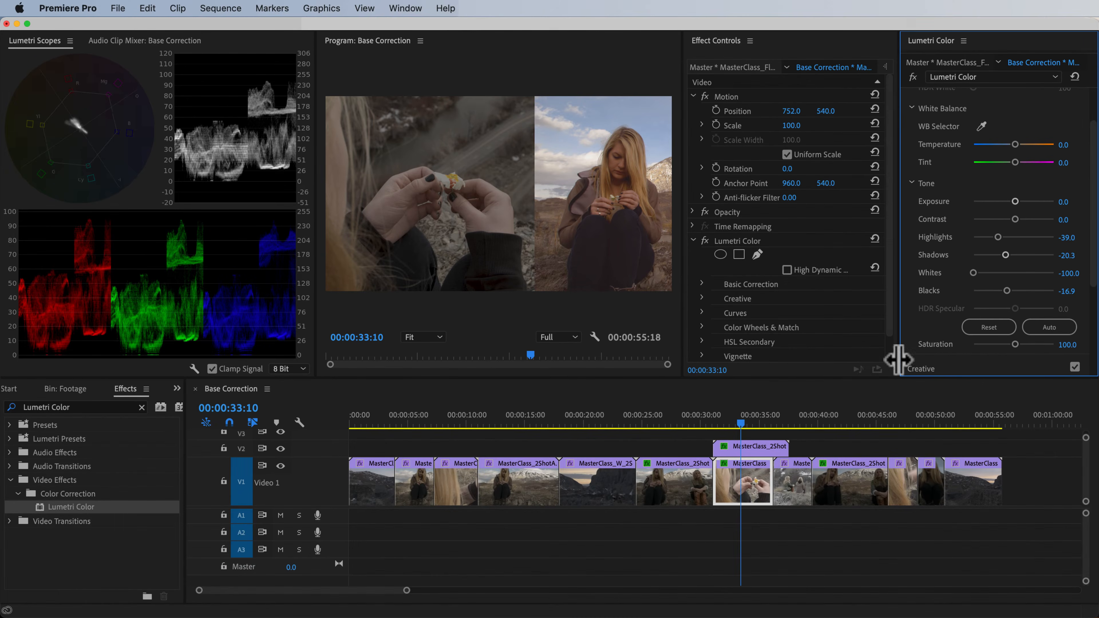
# - Compare the darkened hands close-up with the reference shot by repeatedly hiding and showing the V2 track
pyautogui.click(281, 449)
pyautogui.click(281, 450)
pyautogui.click(281, 449)
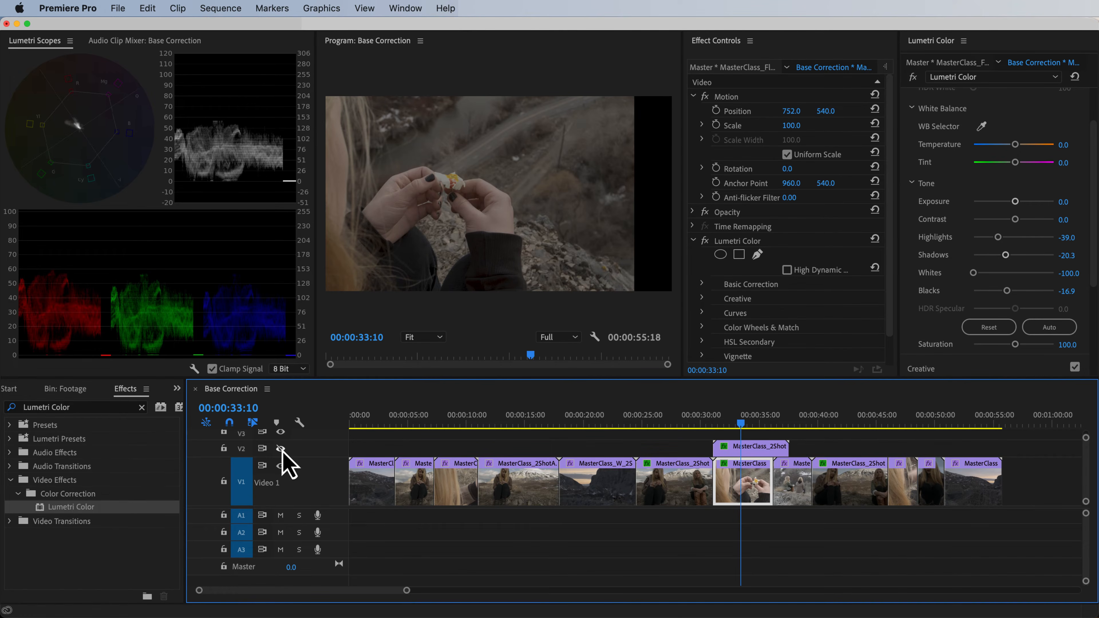
pyautogui.click(281, 450)
pyautogui.click(281, 450)
pyautogui.click(282, 449)
pyautogui.click(282, 449)
pyautogui.click(282, 449)
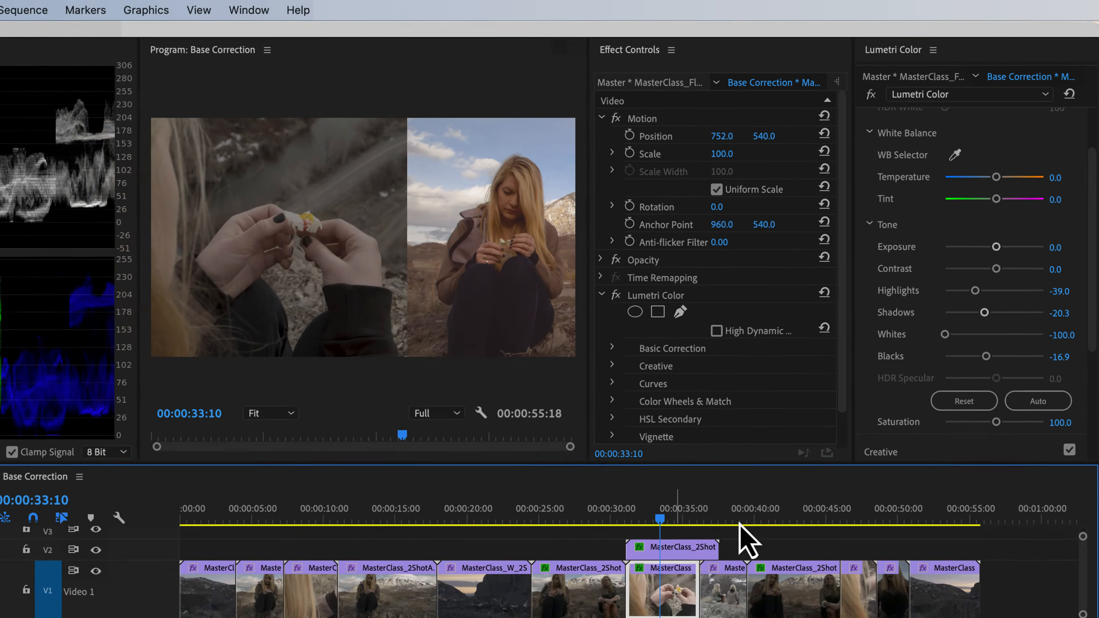
# - Set the hands close-up's Saturation to 150.8
pyautogui.moveTo(995, 422); pyautogui.dragTo(998, 425)
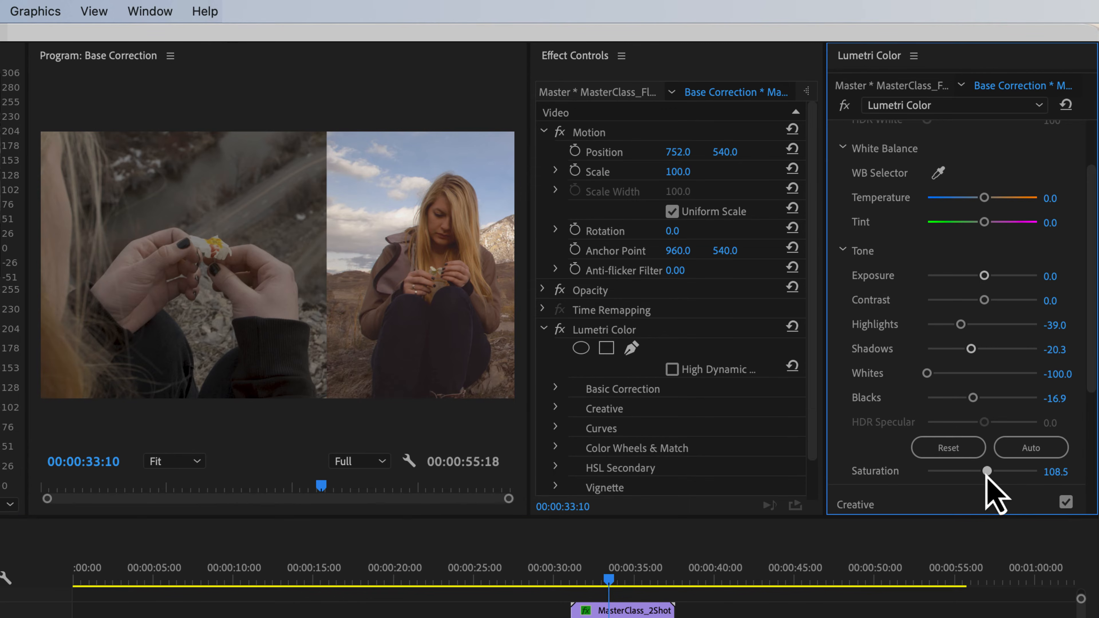
pyautogui.moveTo(985, 471); pyautogui.dragTo(1011, 472)
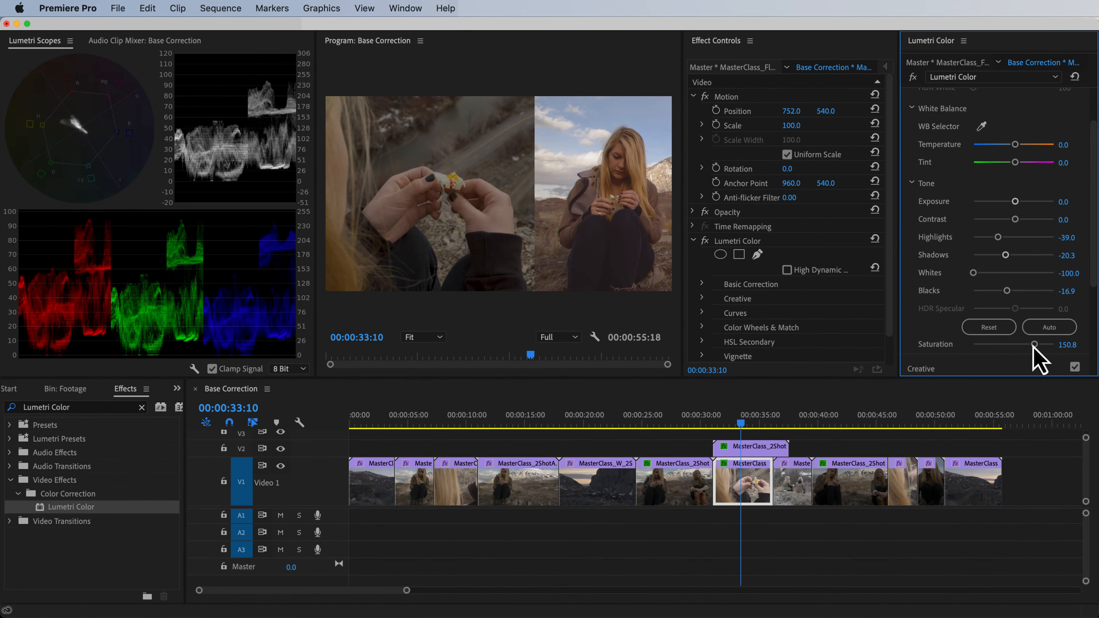
# - Apply a second Lumetri Color effect to the hands close-up and collapse its Motion settings and first Lumetri Color effect
pyautogui.moveTo(47, 506); pyautogui.dragTo(753, 494)
pyautogui.click(693, 96)
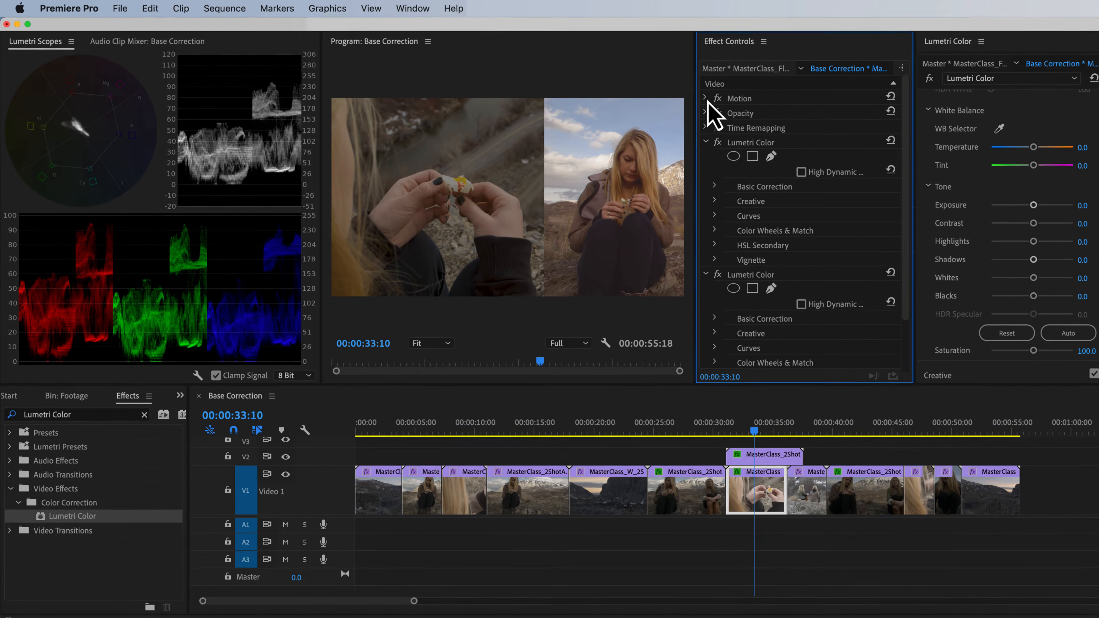
pyautogui.click(693, 139)
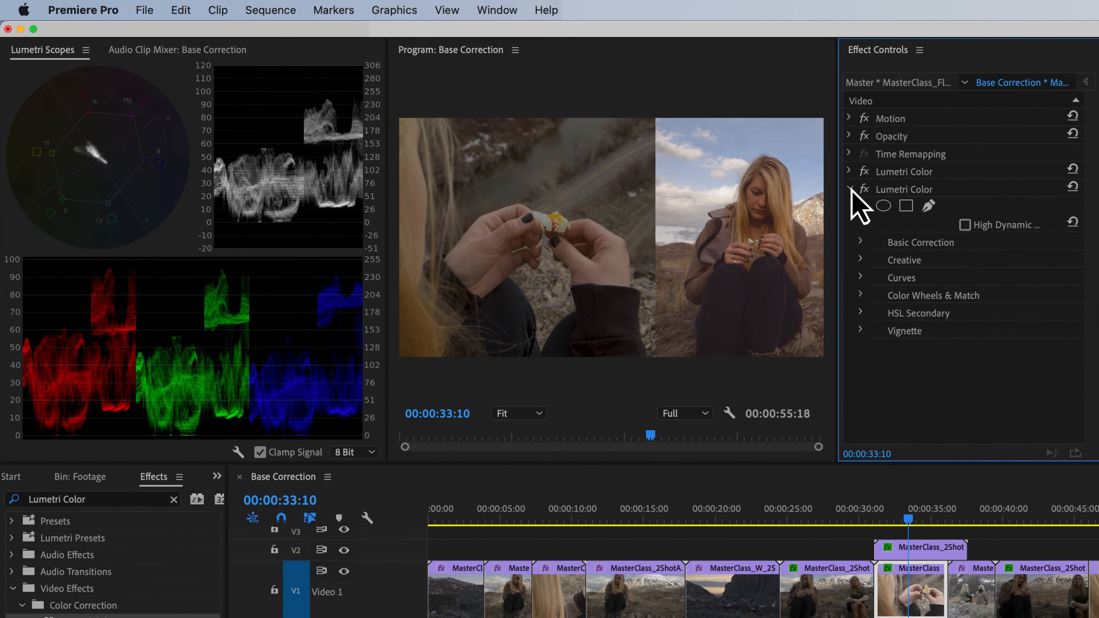
# - Draw an elliptical mask around the flower on the second Lumetri Color effect, with Mask Expansion -111.0 and Mask Feather 77.0
pyautogui.click(883, 206)
pyautogui.moveTo(567, 245); pyautogui.dragTo(558, 241)
pyautogui.moveTo(964, 295); pyautogui.dragTo(917, 294)
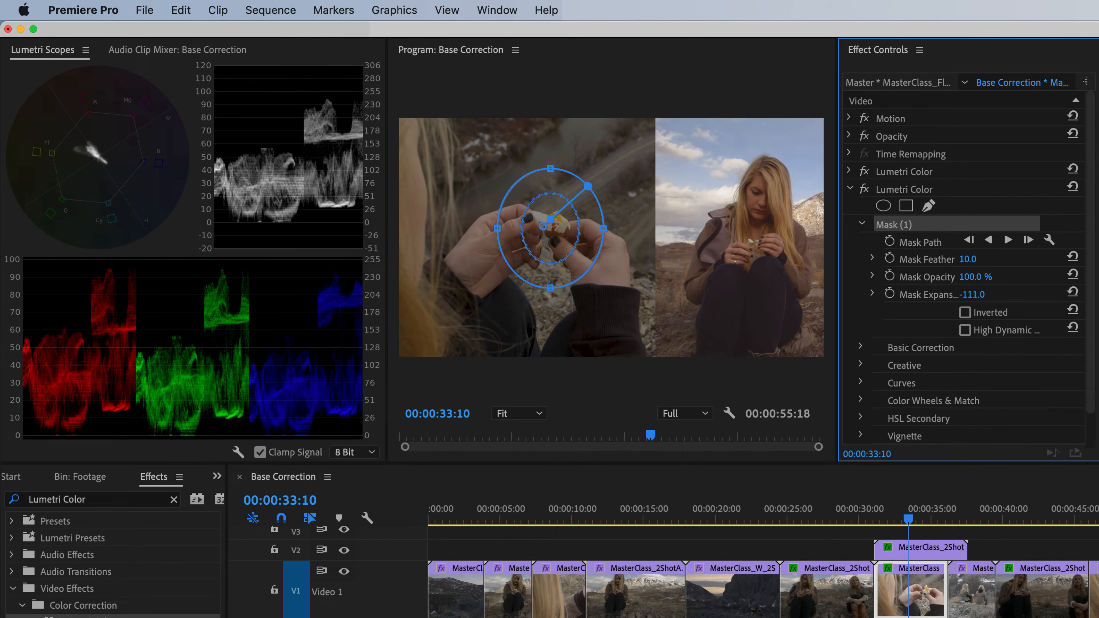
pyautogui.moveTo(975, 259); pyautogui.dragTo(969, 259)
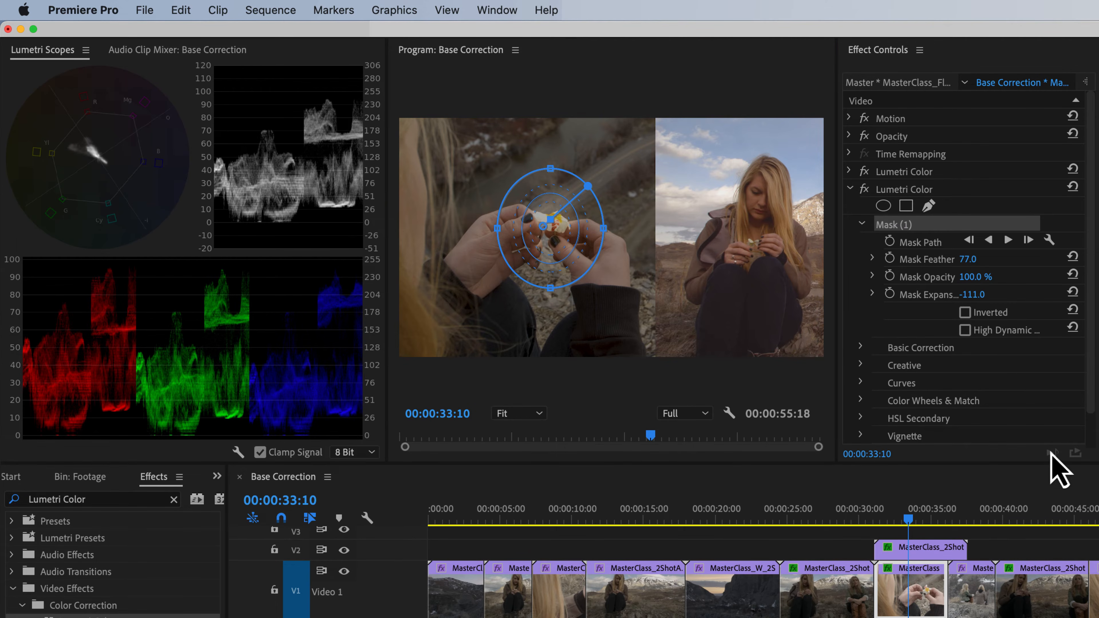
# - At the close-up's first frame, 00:00:31:02, reposition the mask over the flower and track it forward through the clip
pyautogui.click(915, 519)
pyautogui.moveTo(918, 520)
pyautogui.mouseDown()
pyautogui.moveTo(940, 519)
pyautogui.moveTo(898, 520)
pyautogui.moveTo(910, 520)
pyautogui.mouseUp()
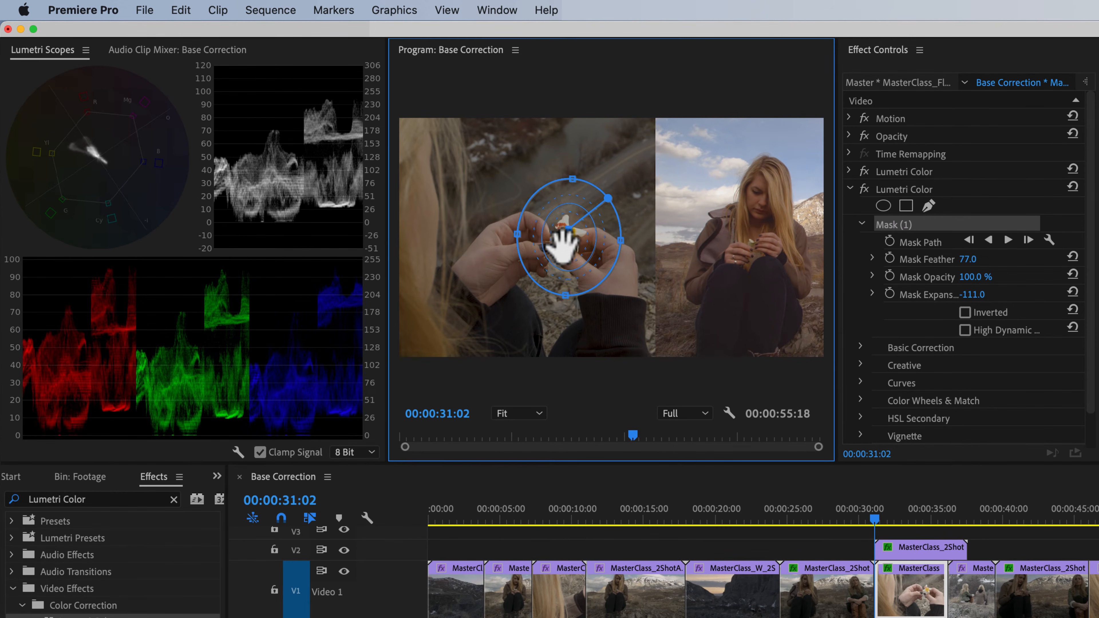
pyautogui.moveTo(563, 245); pyautogui.dragTo(557, 248)
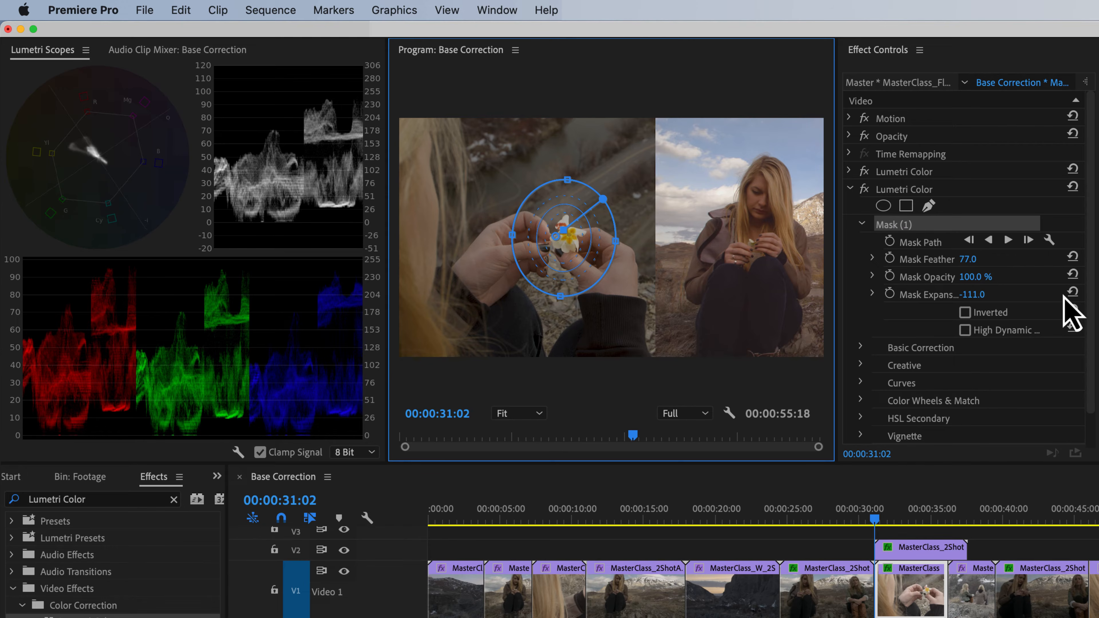
pyautogui.click(1008, 240)
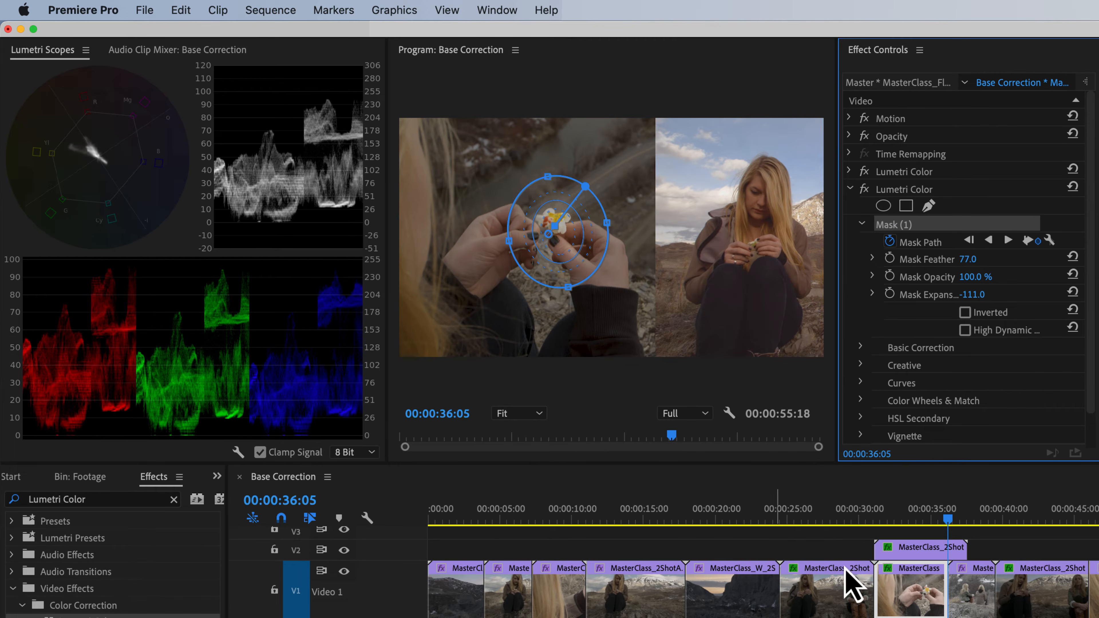
# - Reset the Motion settings of the hands close-up on V1
pyautogui.click(920, 596)
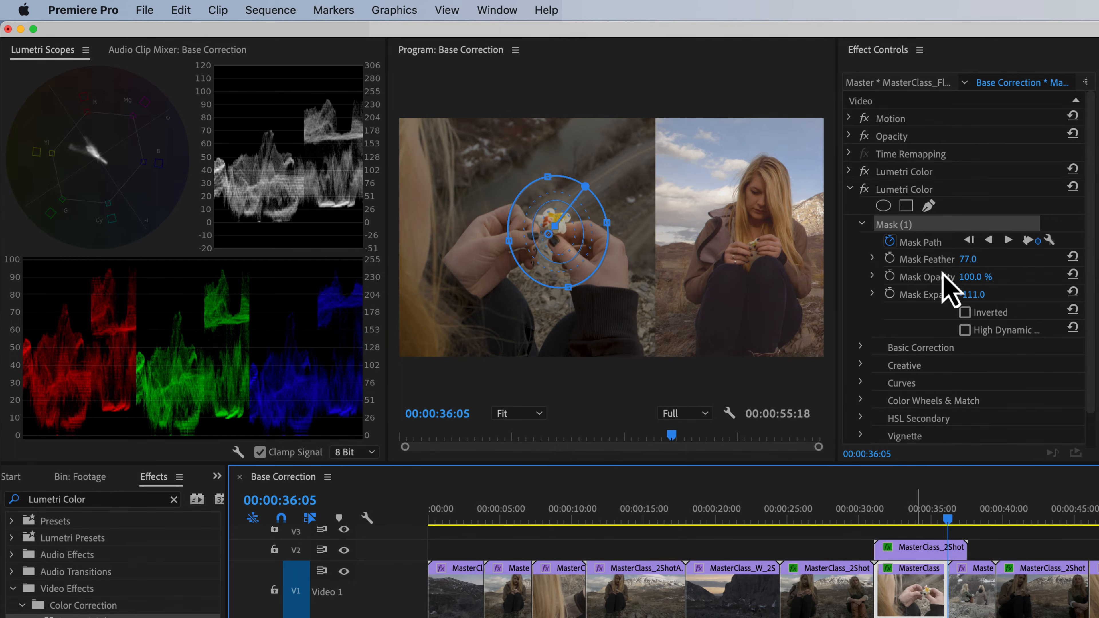
pyautogui.click(1072, 116)
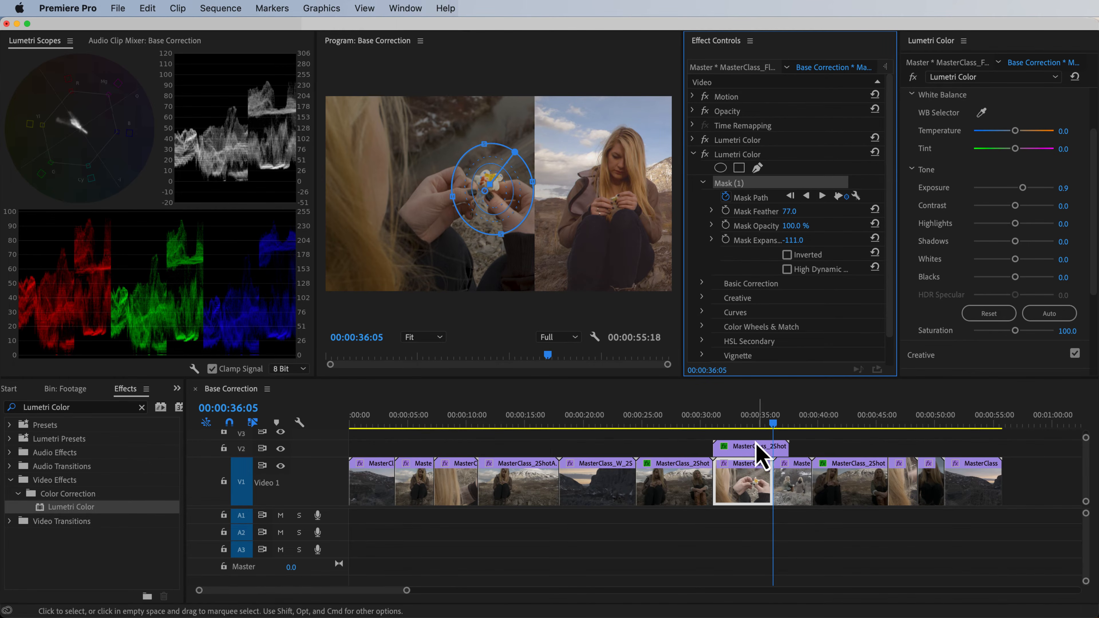
# - Duplicate the hands close-up at 00:00:31:02 onto V2 above the earlier hands close-up, starting at 00:00:07:07
pyautogui.click(727, 421)
pyautogui.moveTo(751, 496); pyautogui.dragTo(478, 461)
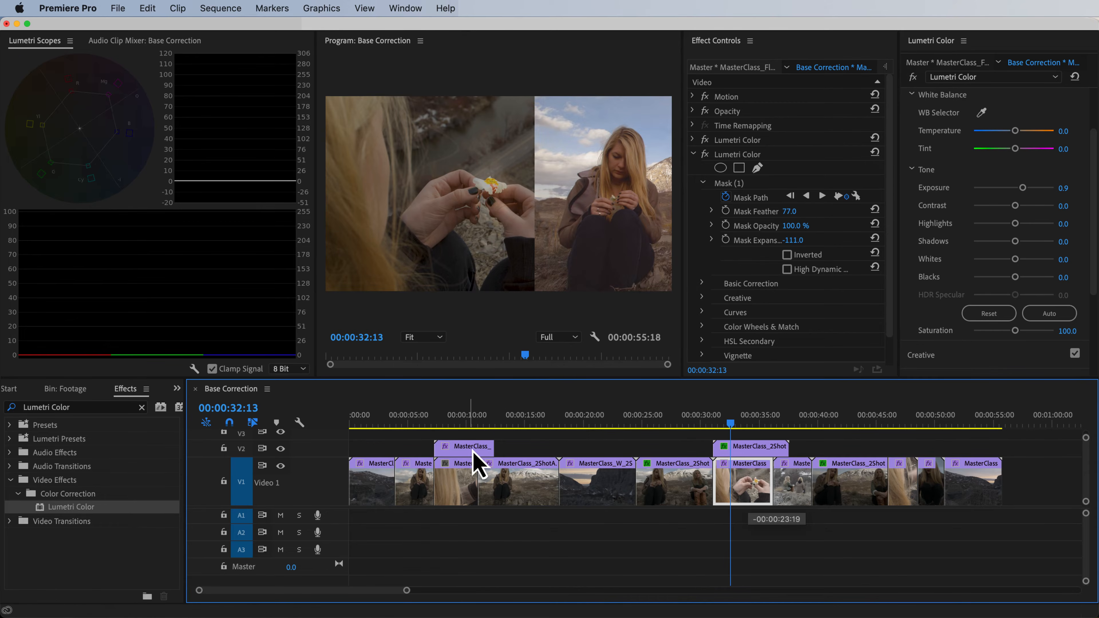
pyautogui.moveTo(454, 426); pyautogui.dragTo(436, 423)
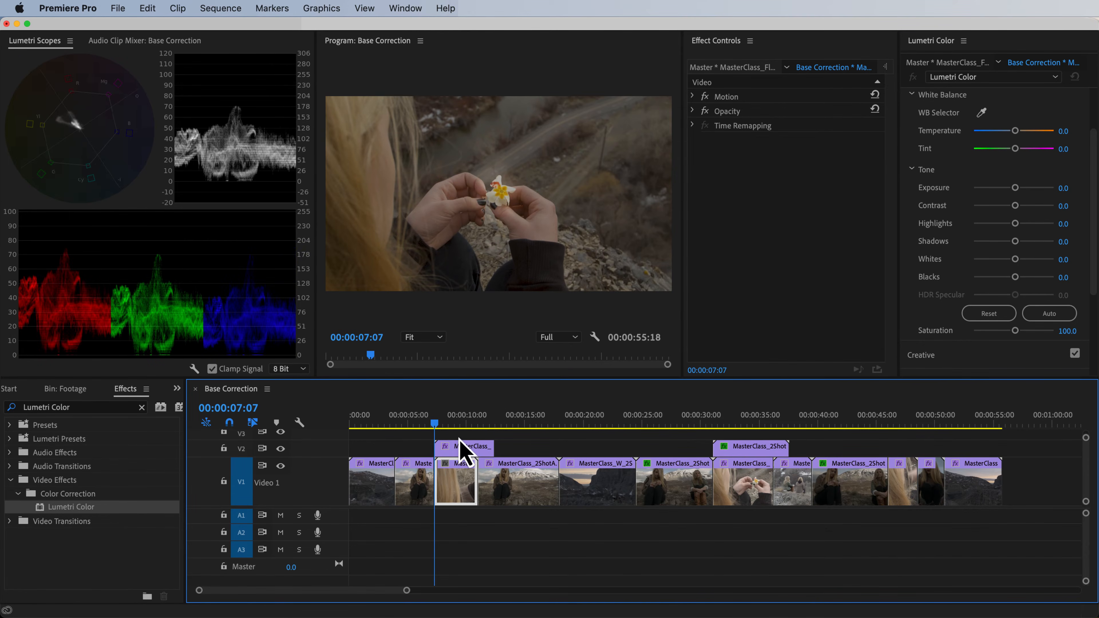
# - Copy the attributes of the duplicated V2 close-up and paste them onto the V1 close-up beneath it
pyautogui.click(462, 452)
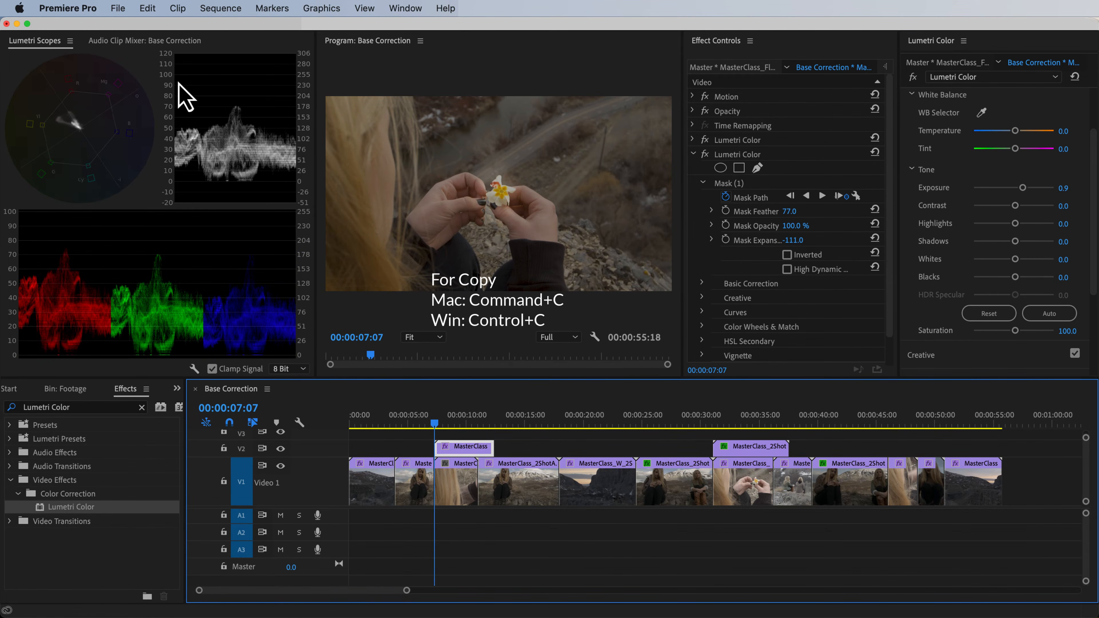
pyautogui.click(457, 492)
pyautogui.click(148, 8)
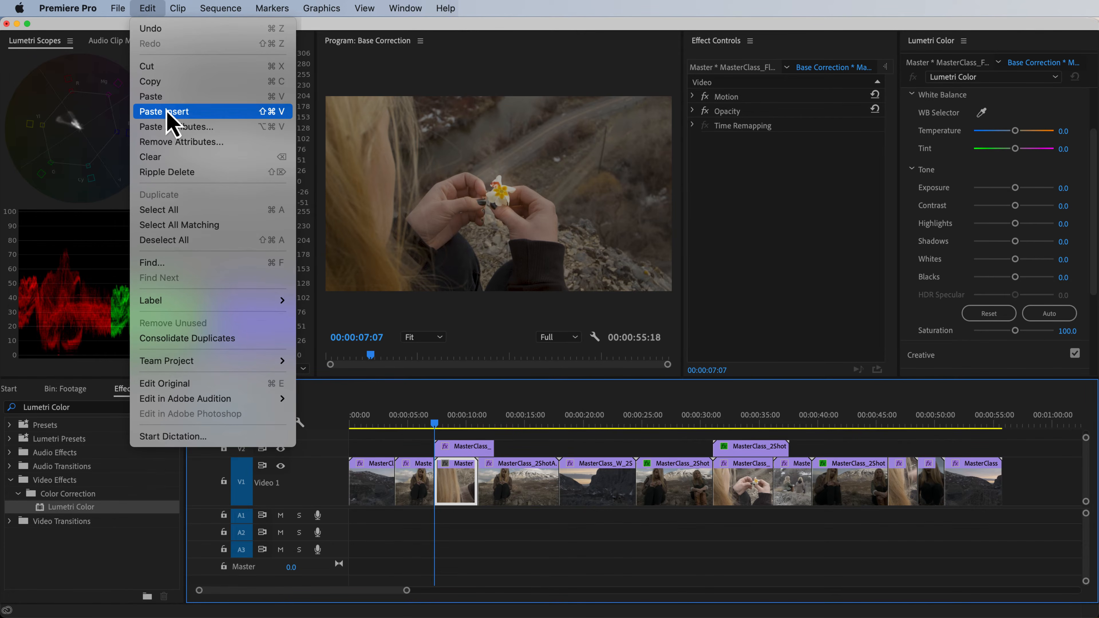
pyautogui.click(179, 130)
pyautogui.click(642, 556)
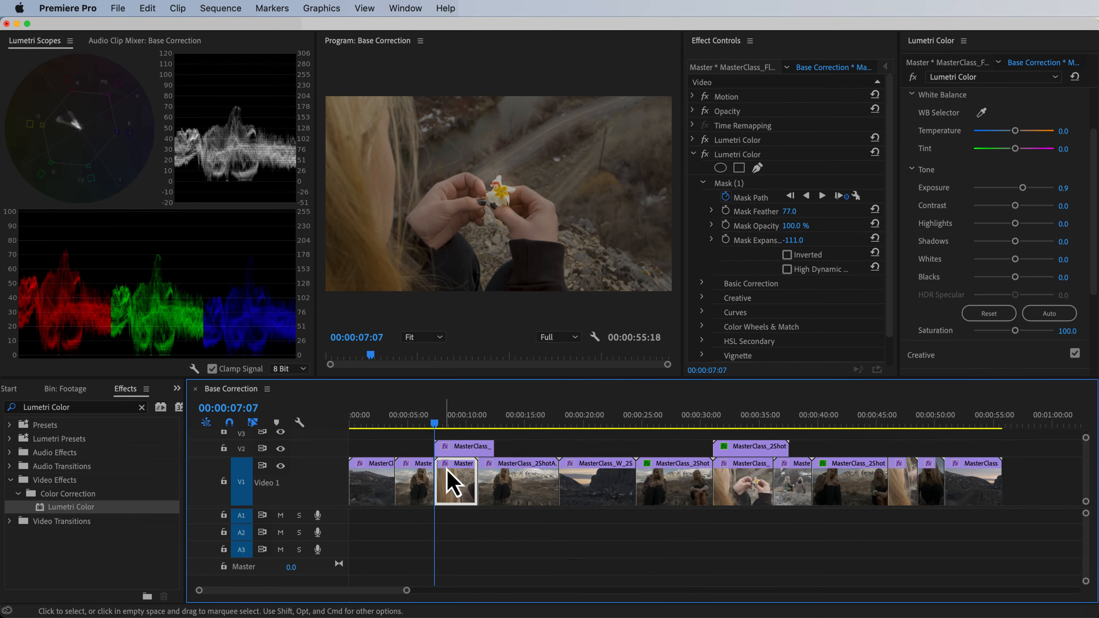
pyautogui.scroll(1, 455, 472)
pyautogui.scroll(-2, 453, 476)
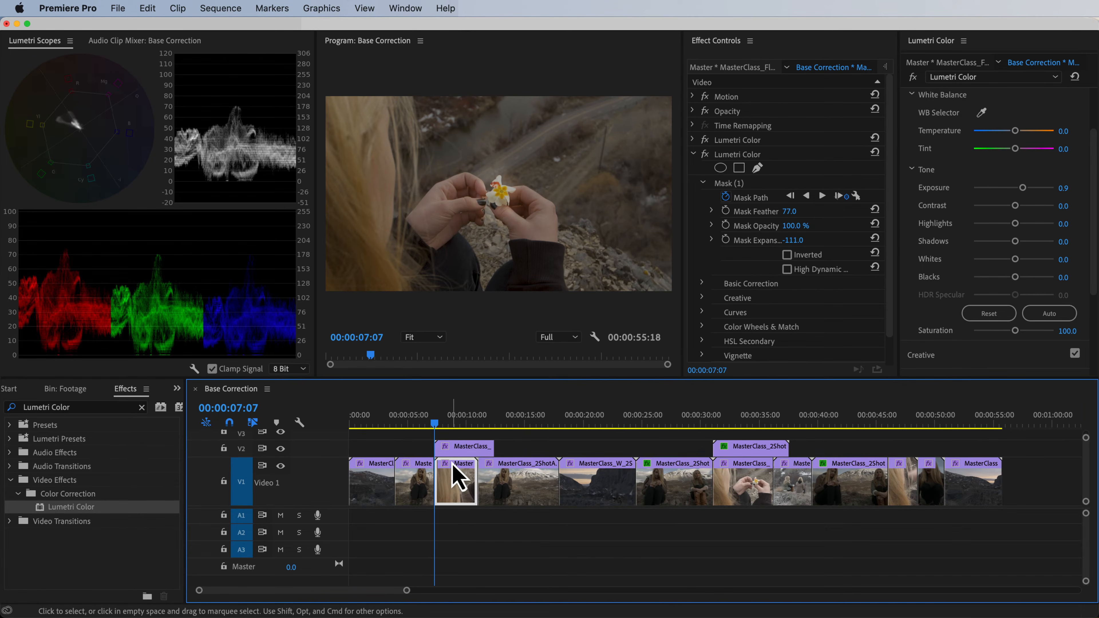
# - Collapse the second Lumetri Color effect on the V2 close-up and set its Motion Position X to 1694.0
pyautogui.click(694, 154)
pyautogui.click(455, 448)
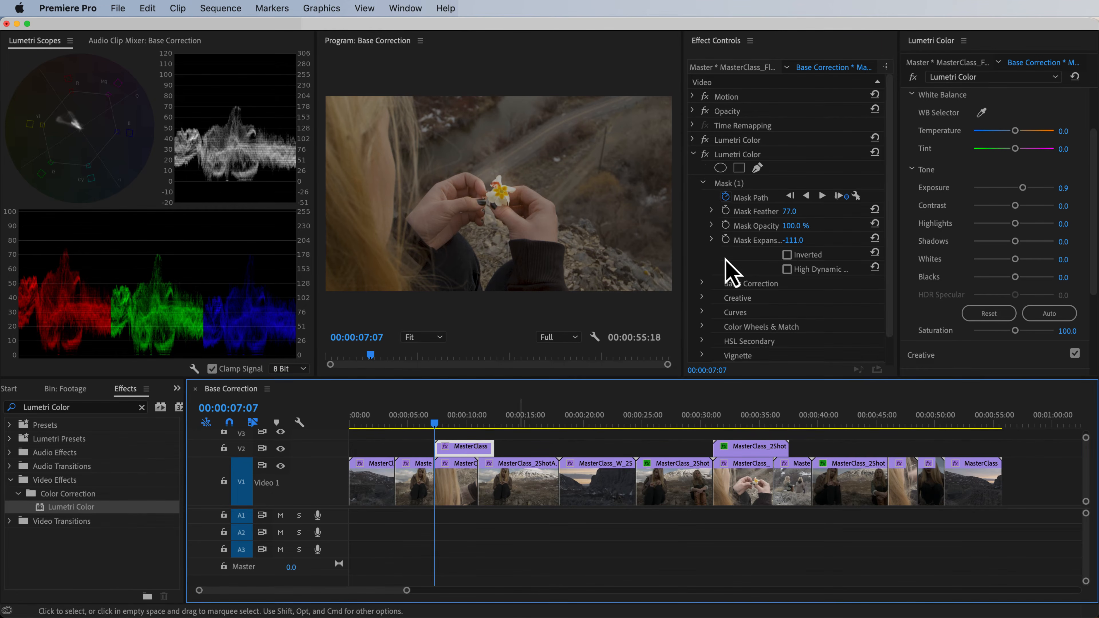
pyautogui.click(693, 154)
pyautogui.click(705, 154)
pyautogui.click(692, 96)
pyautogui.moveTo(787, 110); pyautogui.dragTo(800, 124)
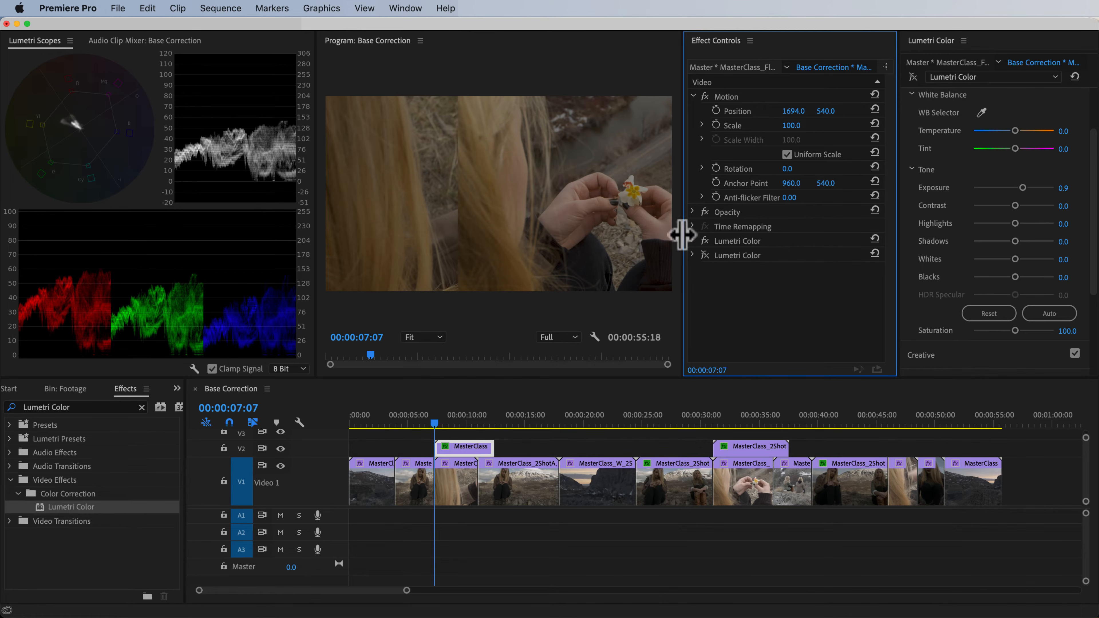
# - Draw a rectangular Opacity mask with the Pen tool around the right half of the frame on the V2 close-up
pyautogui.click(693, 212)
pyautogui.click(757, 225)
pyautogui.click(527, 79)
pyautogui.click(527, 305)
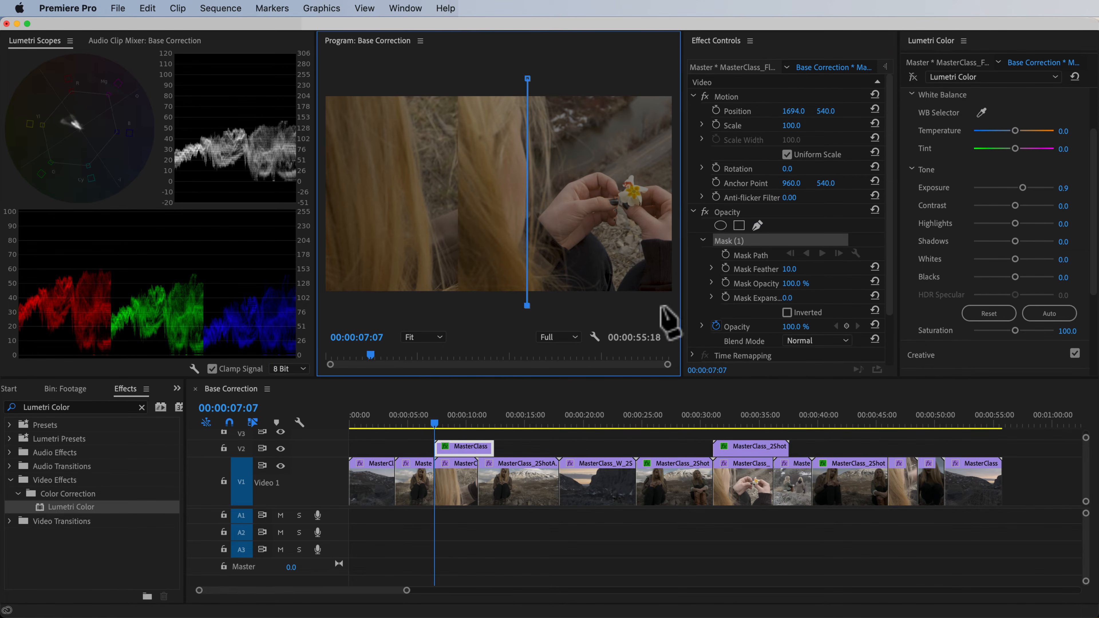
pyautogui.click(669, 308)
pyautogui.click(668, 73)
pyautogui.click(528, 78)
pyautogui.moveTo(667, 73); pyautogui.dragTo(677, 73)
pyautogui.moveTo(670, 308); pyautogui.dragTo(680, 310)
# - Set the V1 close-up's Position X to 263.0 and collapse the V2 close-up's Opacity settings
pyautogui.click(448, 478)
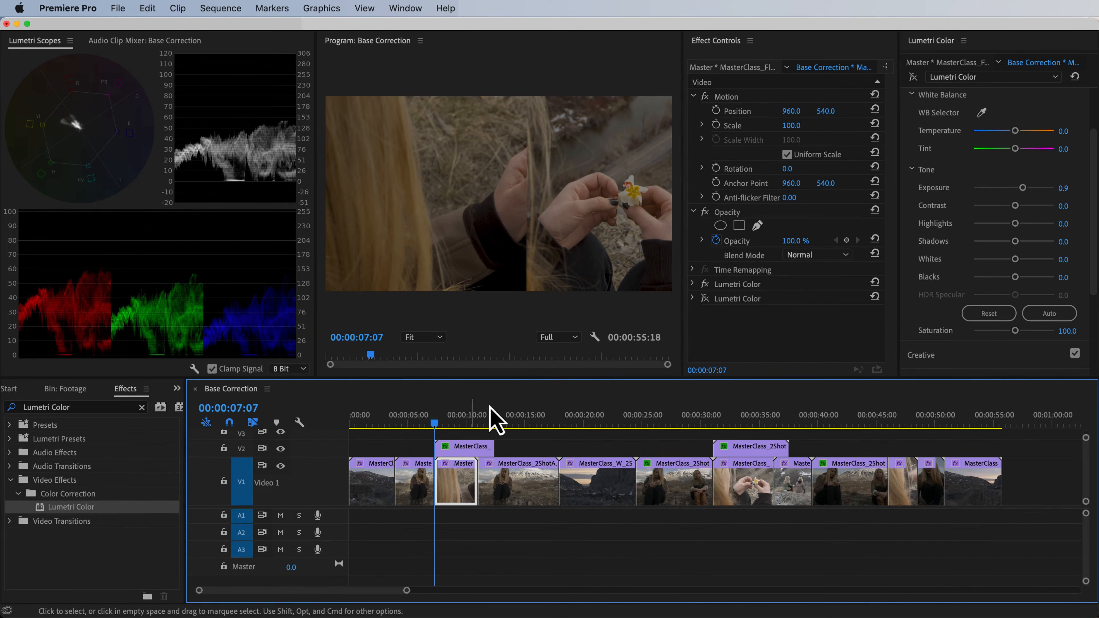
pyautogui.moveTo(798, 113); pyautogui.dragTo(696, 113)
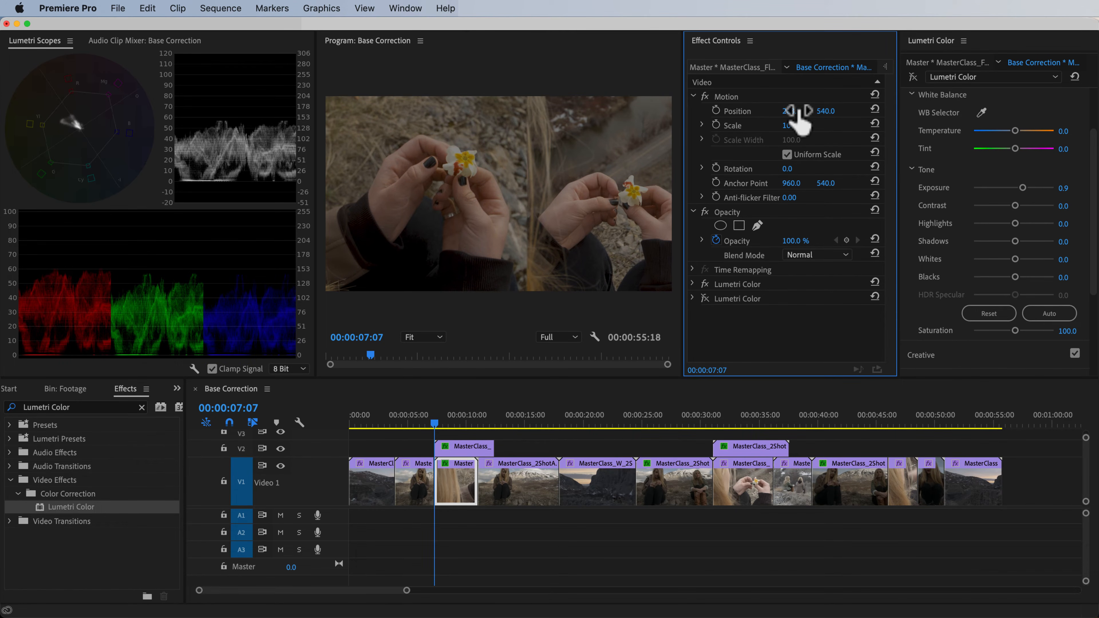
pyautogui.click(472, 469)
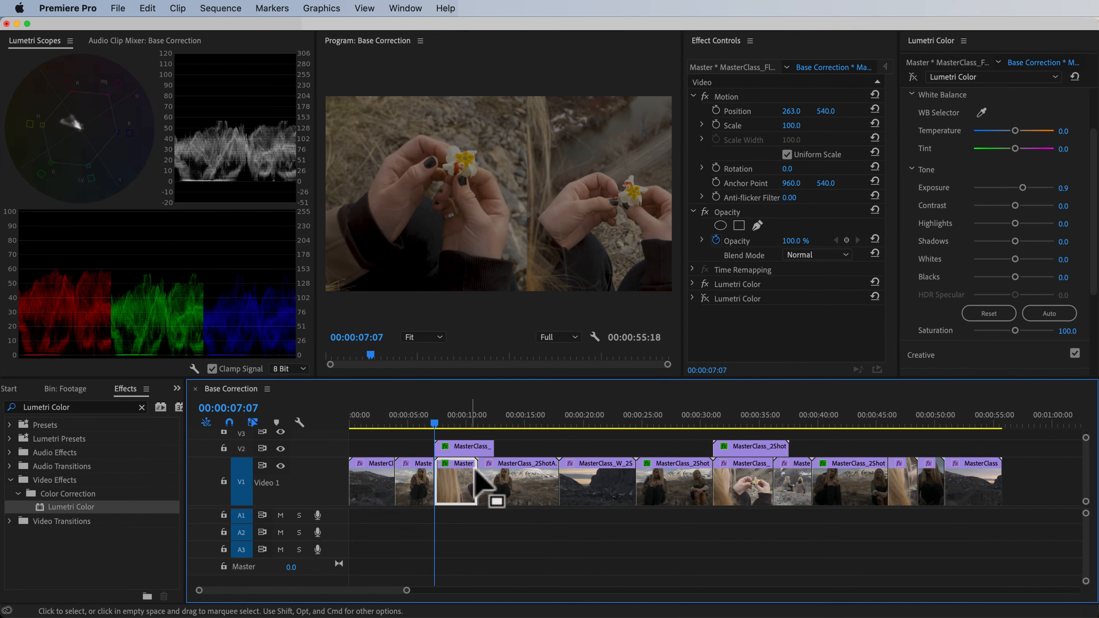
pyautogui.click(459, 449)
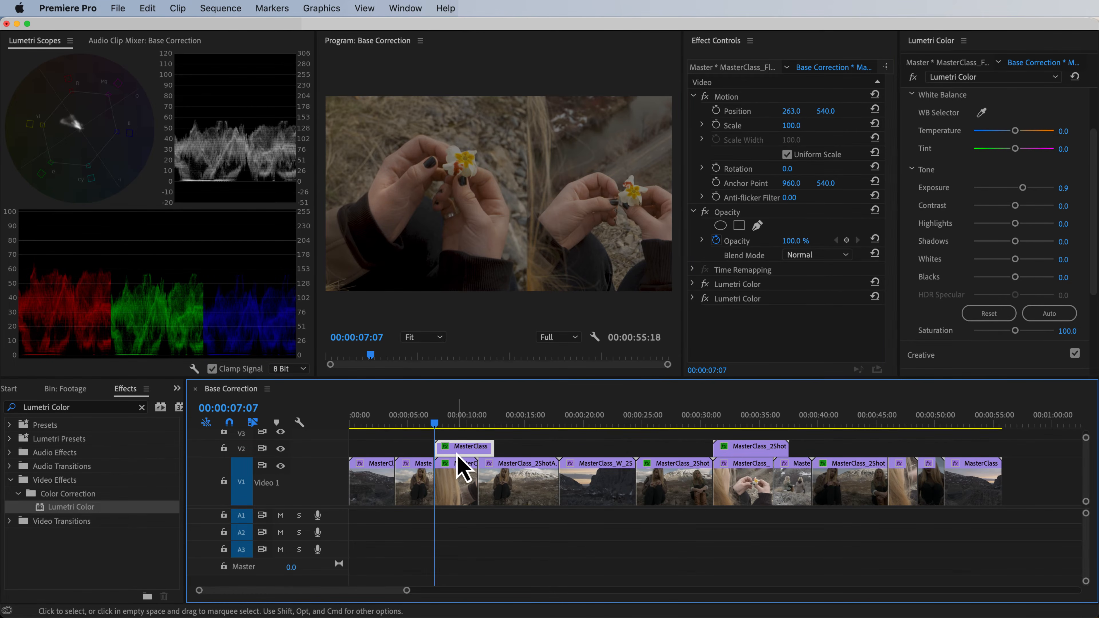
pyautogui.click(693, 212)
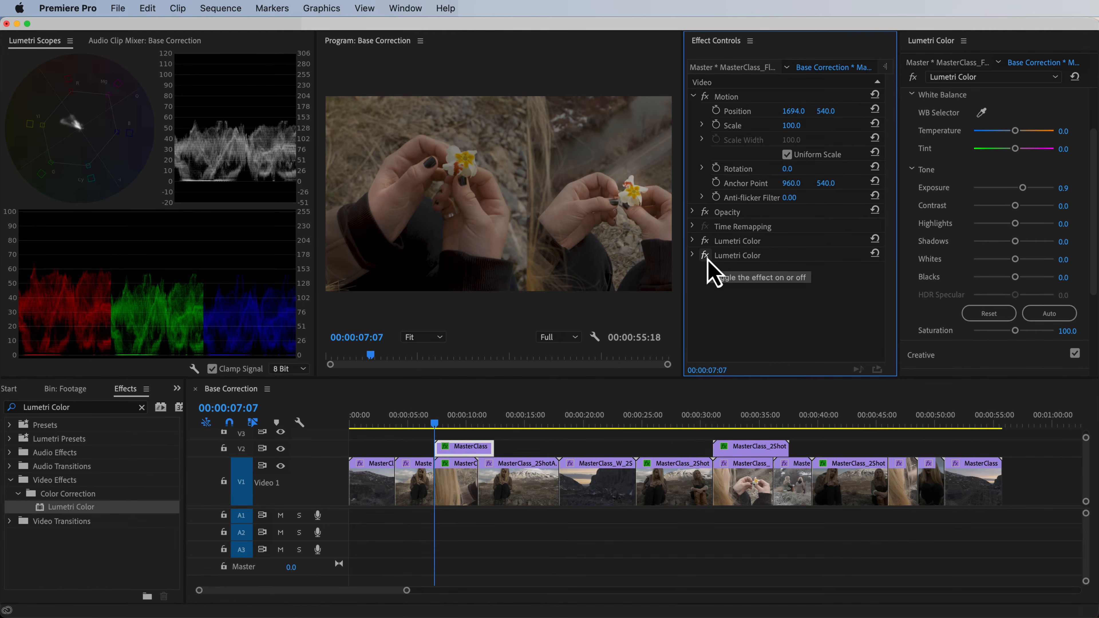
# - Reposition the V1 close-up's second Lumetri Color mask over the flower with Mask Expansion -74.0 and track it forward
pyautogui.click(462, 480)
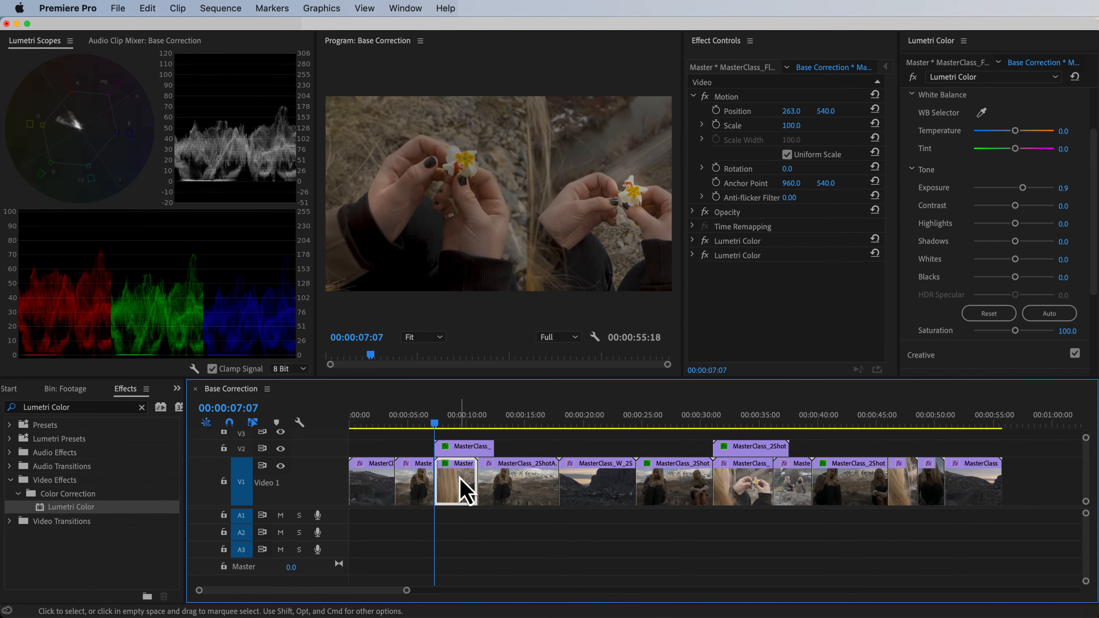
pyautogui.click(693, 255)
pyautogui.click(724, 284)
pyautogui.moveTo(368, 201); pyautogui.dragTo(460, 170)
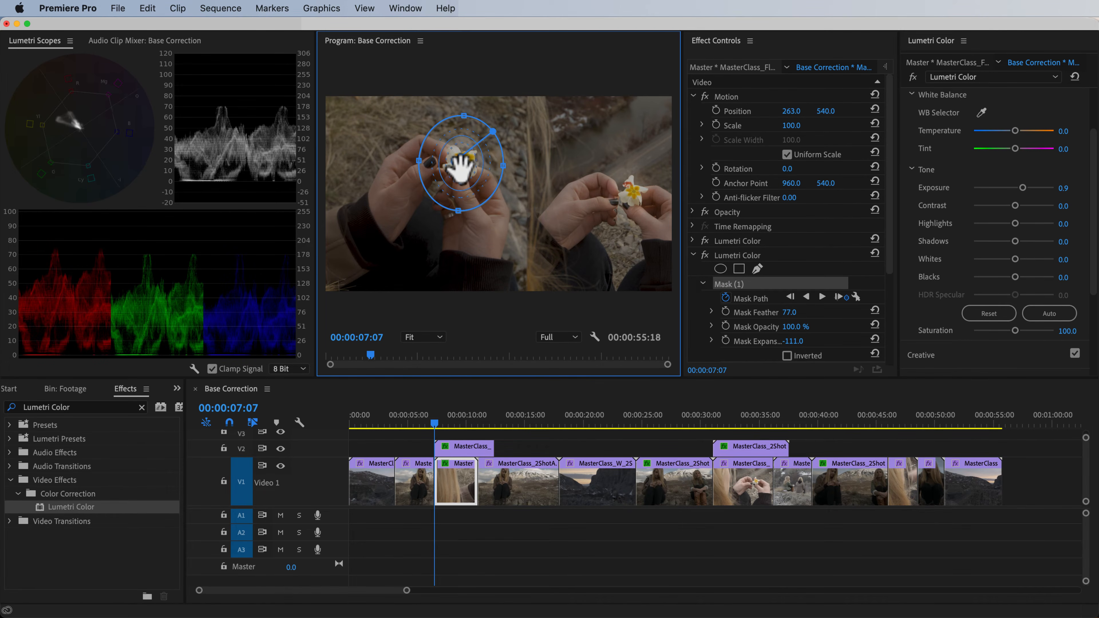
pyautogui.moveTo(890, 189); pyautogui.dragTo(885, 228)
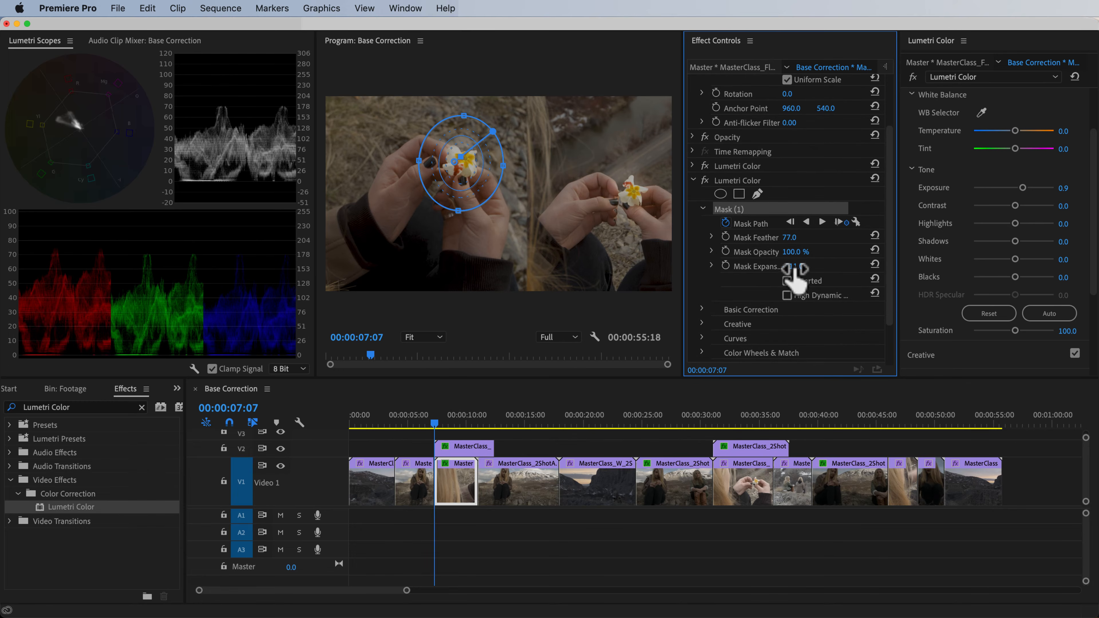
pyautogui.moveTo(793, 267); pyautogui.dragTo(811, 266)
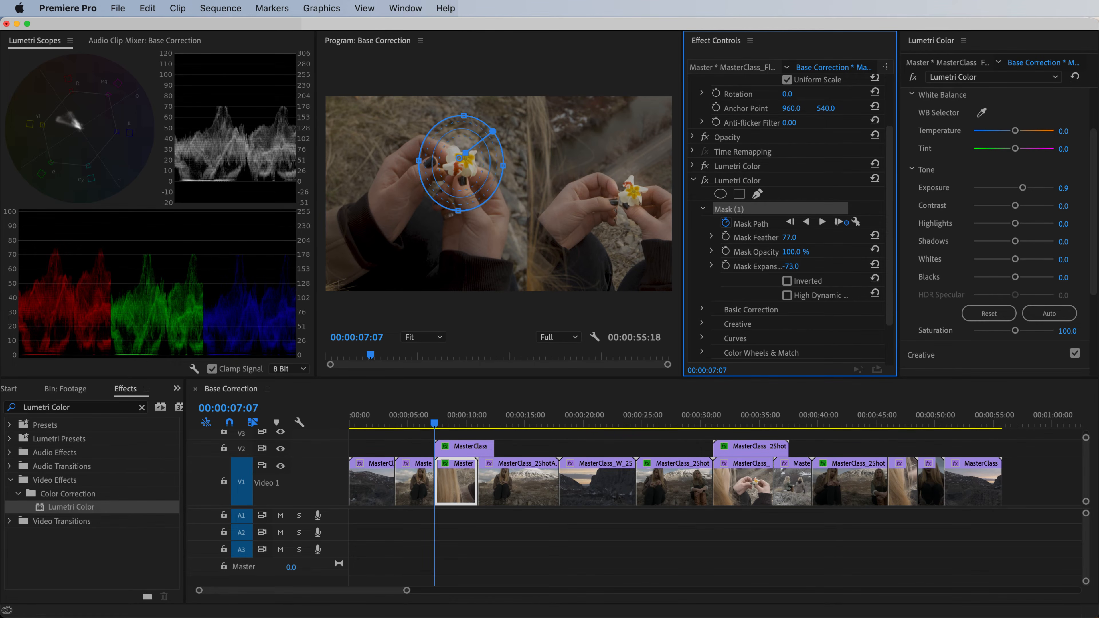
pyautogui.click(823, 223)
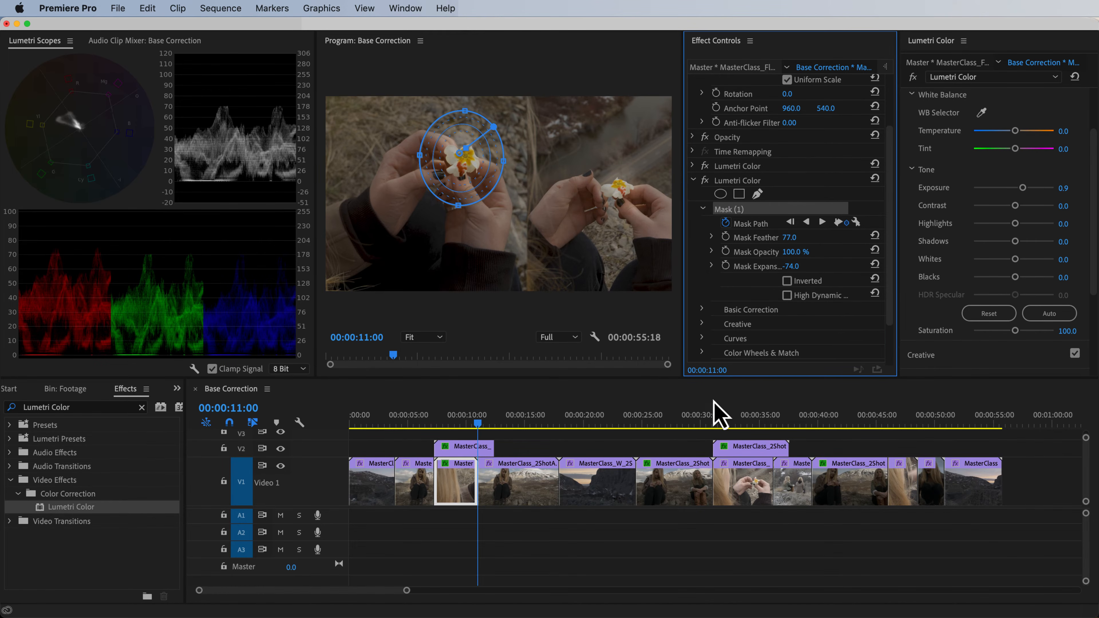
# - At 00:00:36:14, hide track V2 and turn on the Color Match comparison view for the wide shot of the two women
pyautogui.click(778, 426)
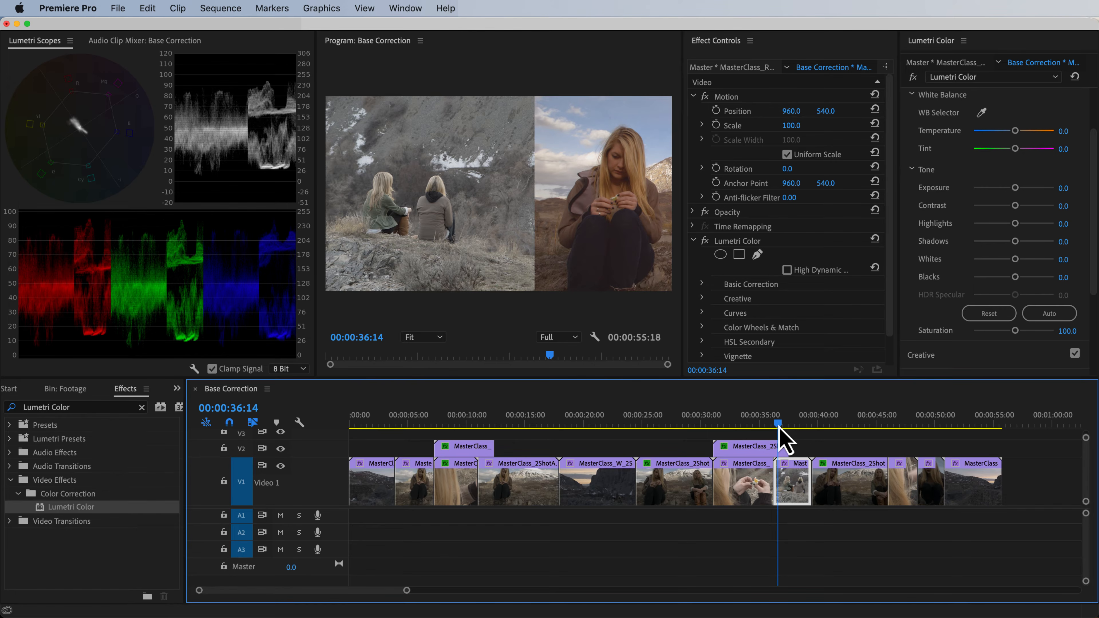
pyautogui.click(280, 449)
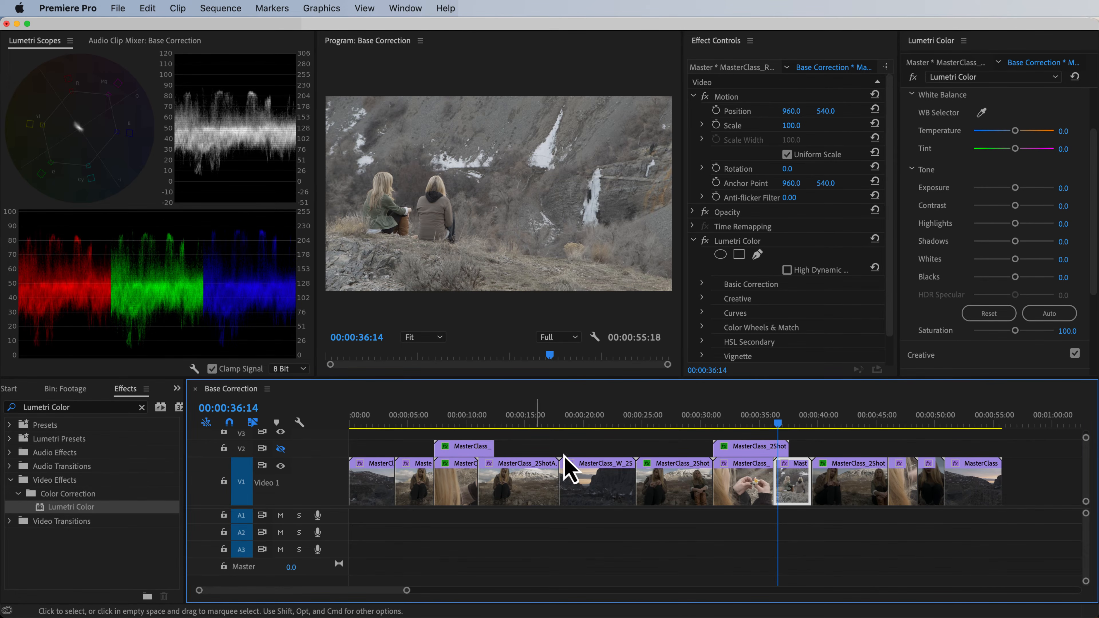
pyautogui.scroll(3, 928, 143)
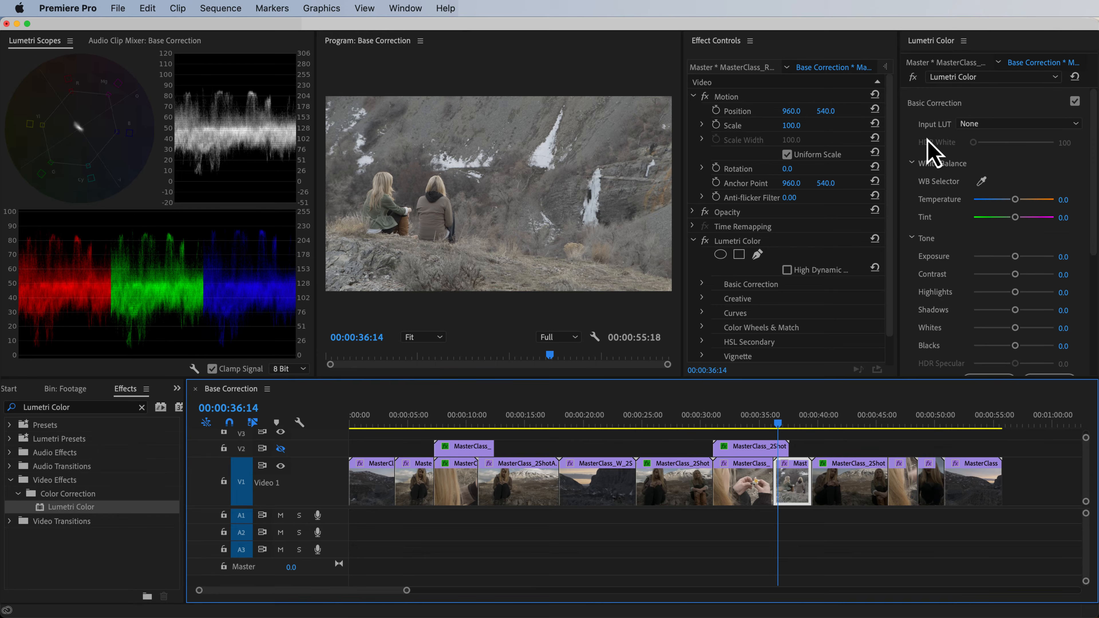
pyautogui.scroll(-8, 1026, 140)
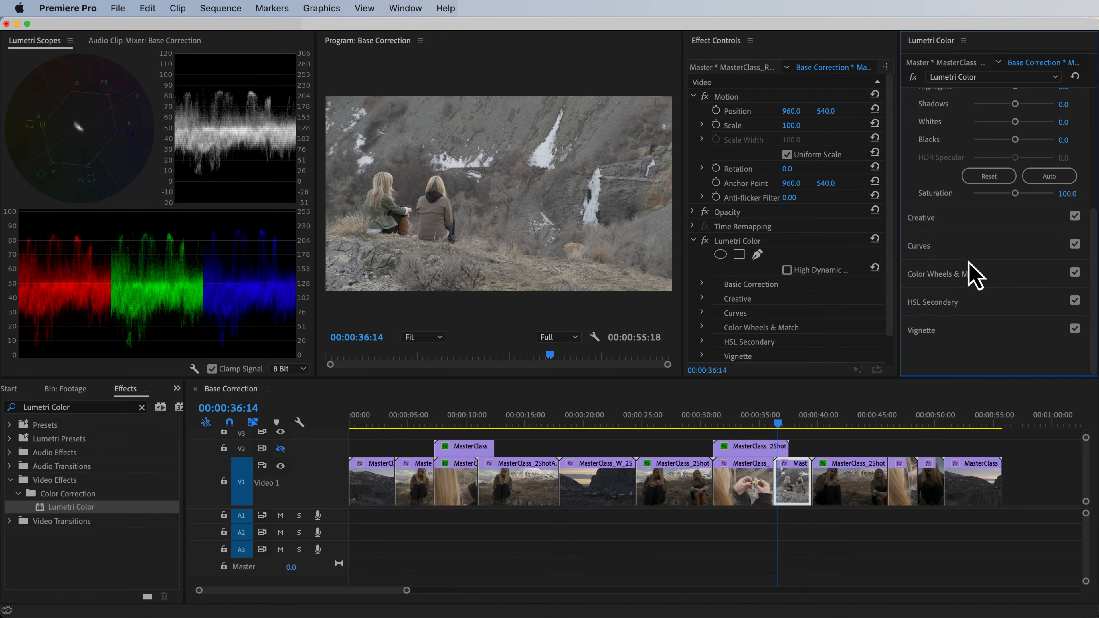
pyautogui.click(969, 266)
pyautogui.scroll(-4, 1089, 245)
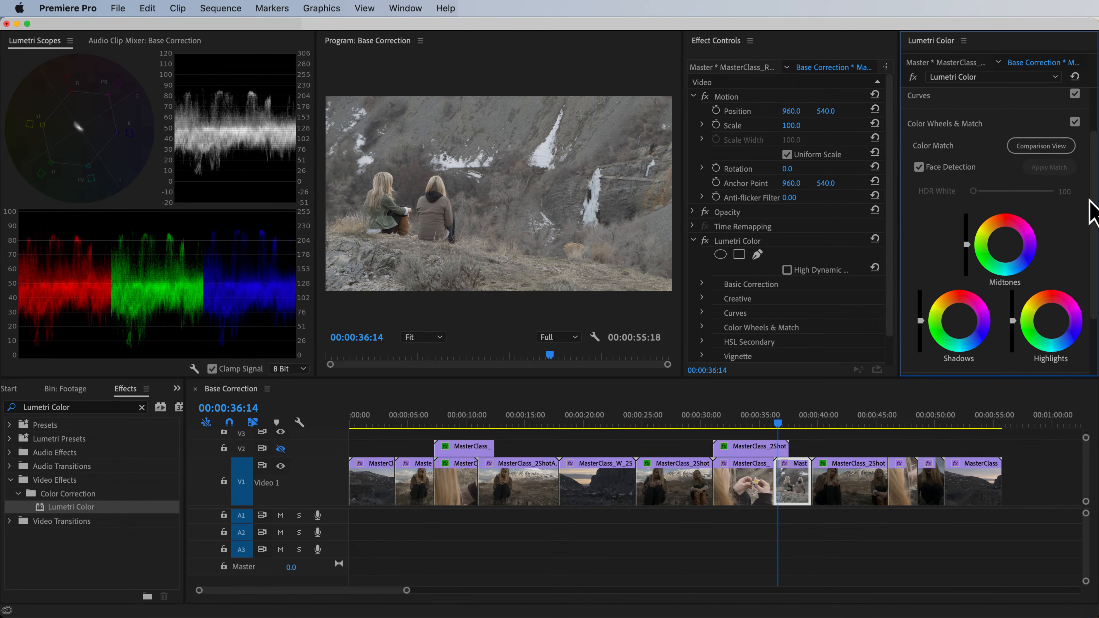
pyautogui.click(1048, 146)
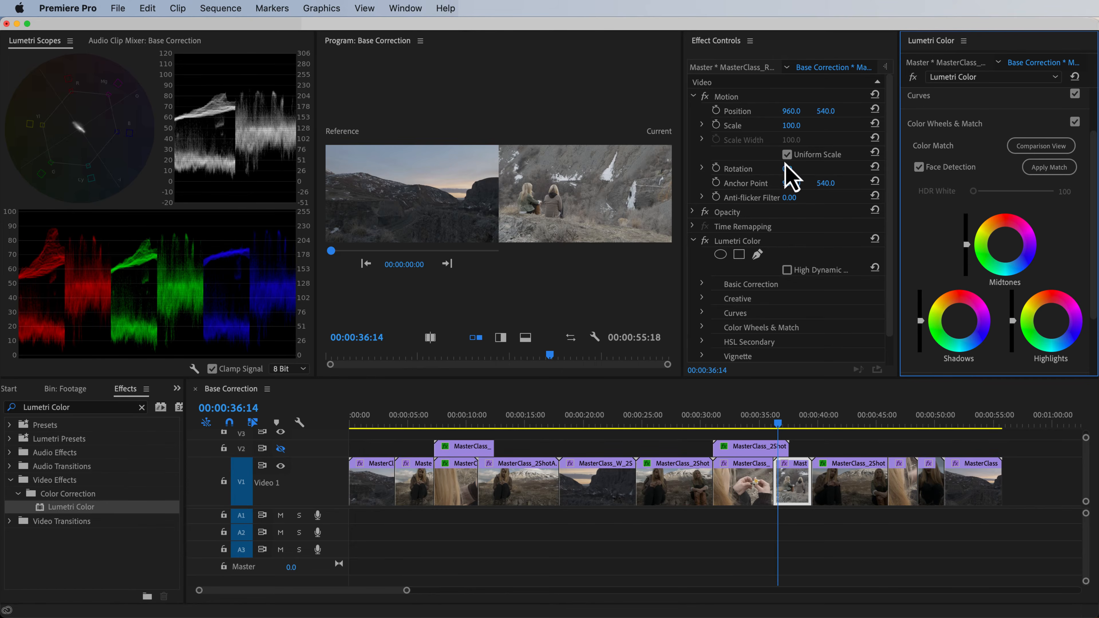
# - Advance the comparison reference edit by edit to the seated woman's graded shot at 00:00:24:13
pyautogui.click(447, 264)
pyautogui.click(446, 264)
pyautogui.click(446, 264)
pyautogui.click(446, 264)
pyautogui.click(446, 263)
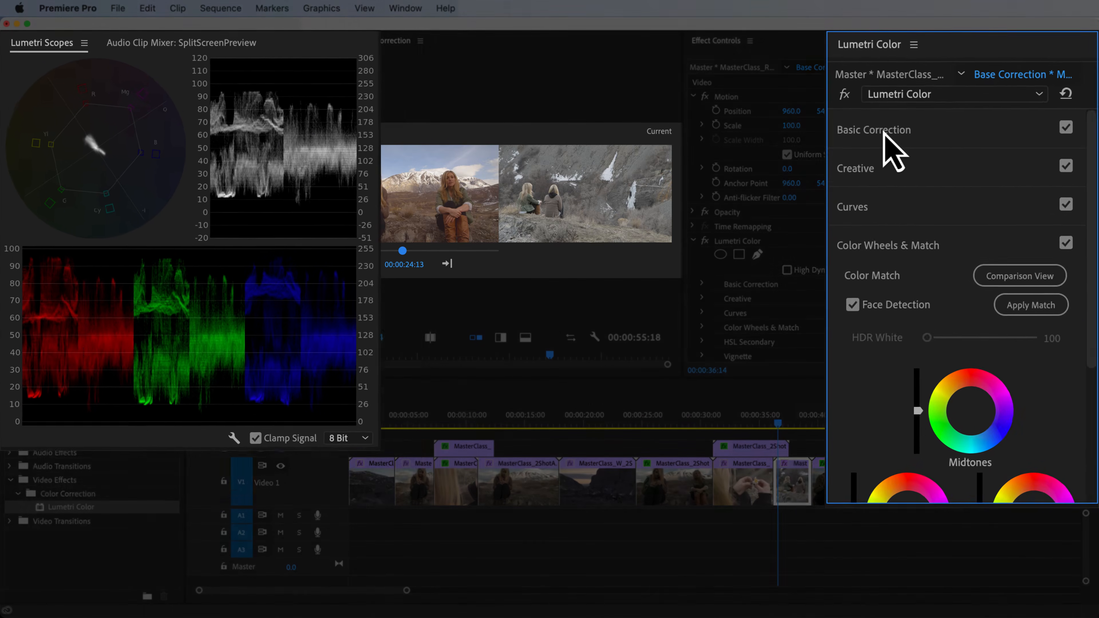
# - Raise the wide shot's Basic Correction Saturation to 150.8
pyautogui.click(885, 134)
pyautogui.scroll(-5, 1088, 358)
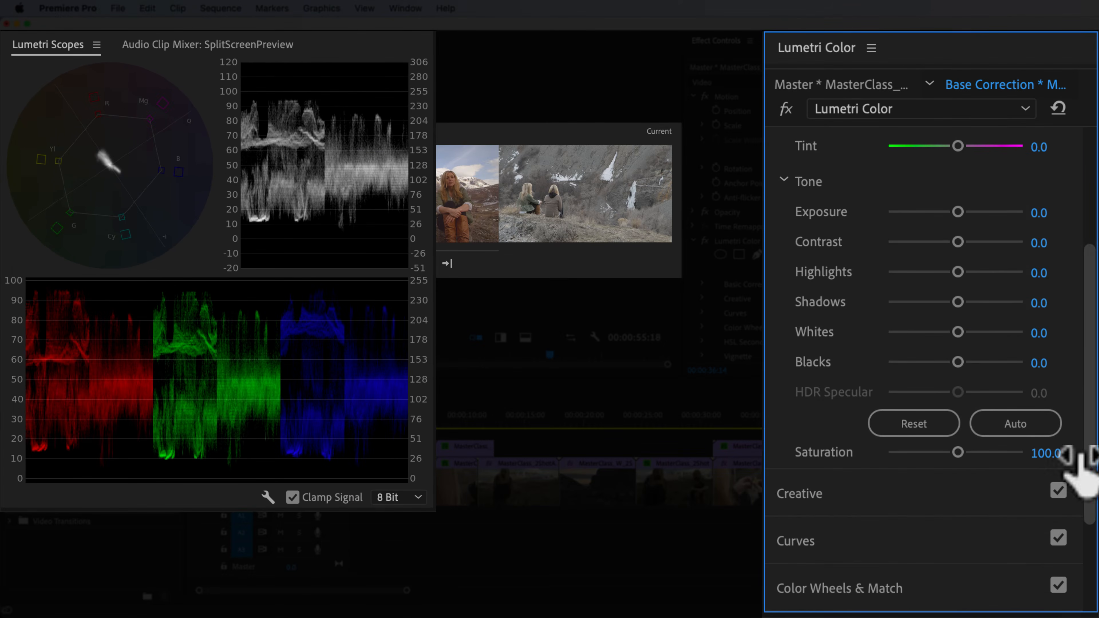
pyautogui.moveTo(959, 454); pyautogui.dragTo(994, 454)
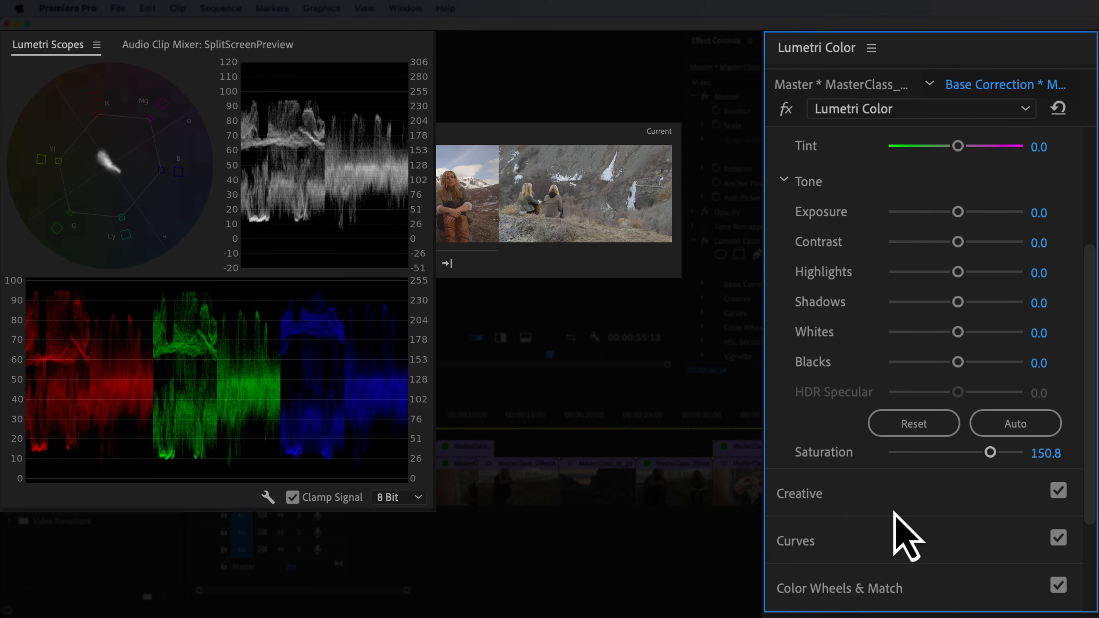
# - Shape the wide shot's luma RGB curve into an S-curve with deeper shadows, lifted upper midtones and a lowered white point
pyautogui.click(846, 540)
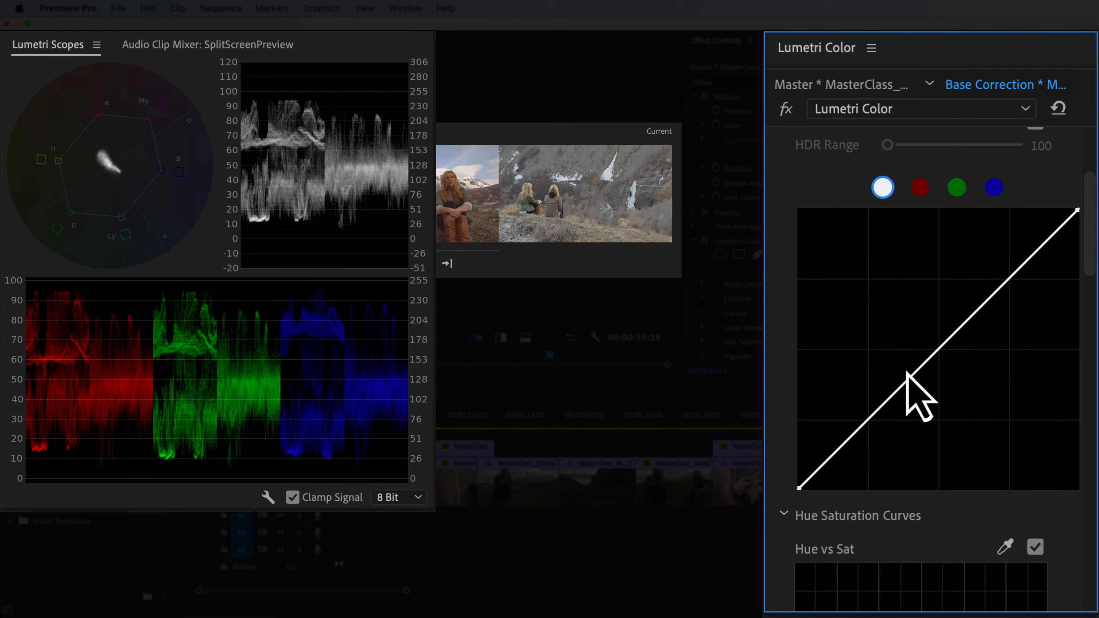
pyautogui.moveTo(799, 489); pyautogui.dragTo(813, 496)
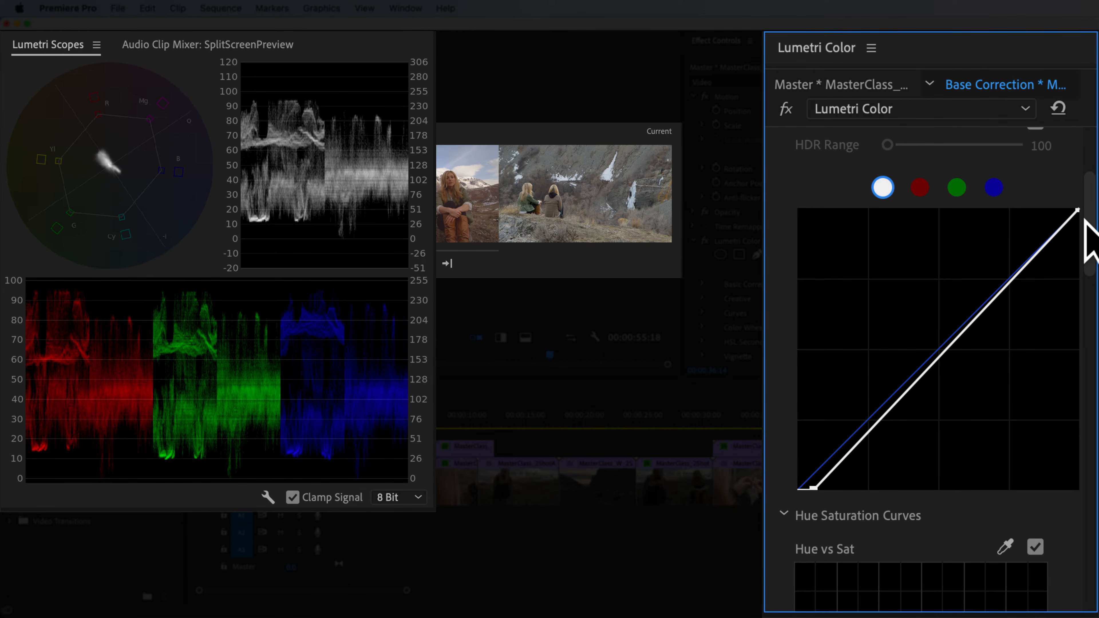
pyautogui.moveTo(1084, 219); pyautogui.dragTo(1085, 260)
pyautogui.moveTo(885, 425); pyautogui.dragTo(886, 439)
pyautogui.moveTo(980, 351); pyautogui.dragTo(968, 334)
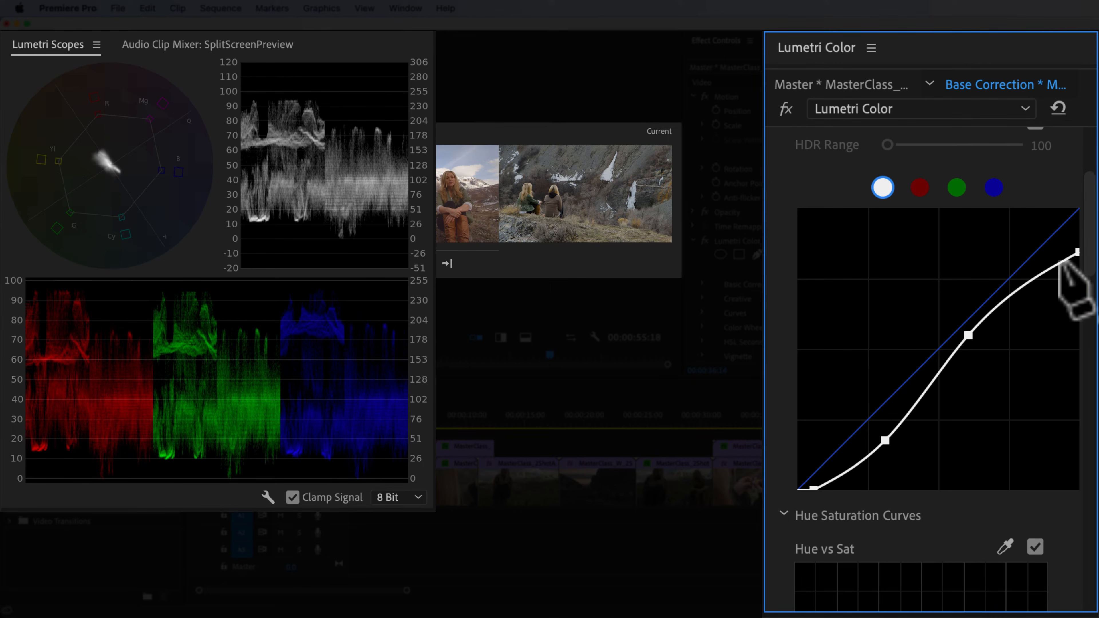
pyautogui.moveTo(1075, 251); pyautogui.dragTo(1078, 261)
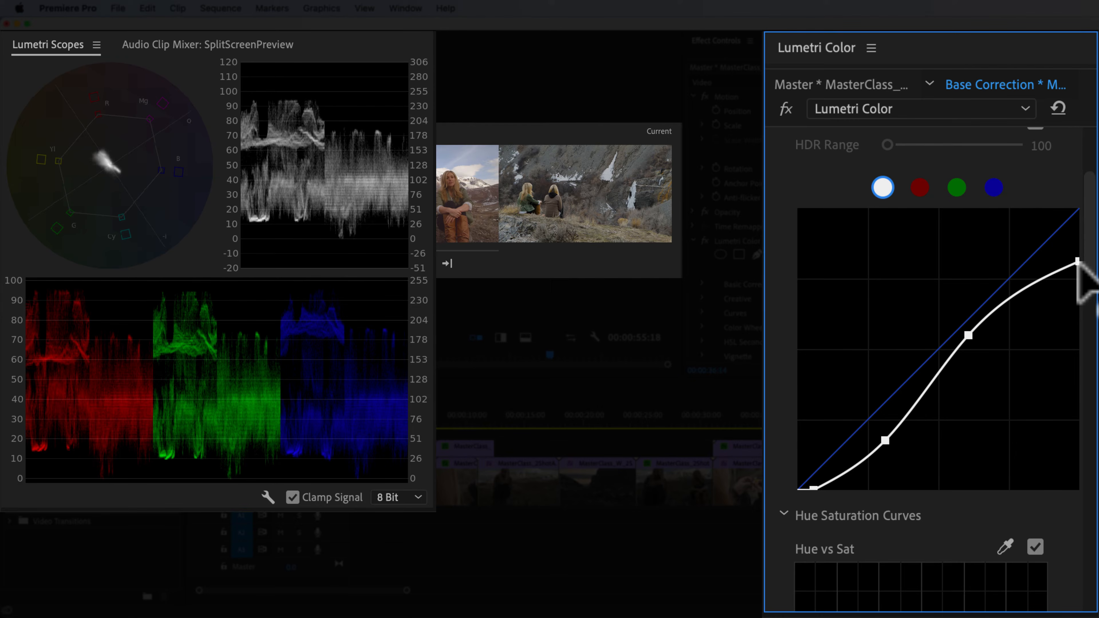
# - Shift the wide shot's Shadows color wheel slightly toward orange
pyautogui.moveTo(1091, 245); pyautogui.dragTo(1094, 579)
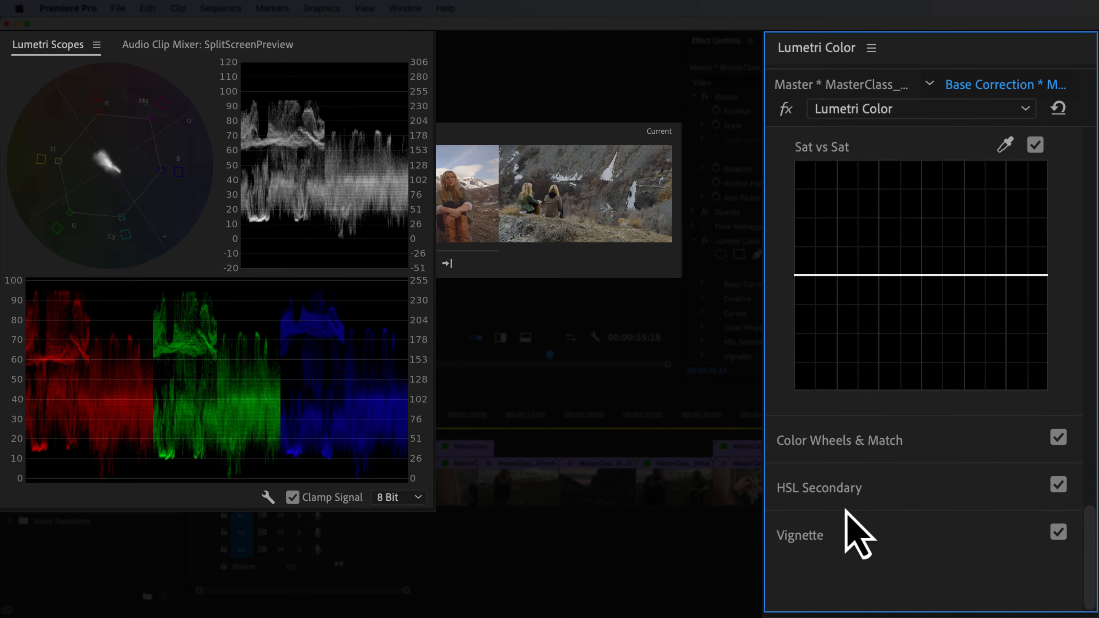
pyautogui.click(845, 446)
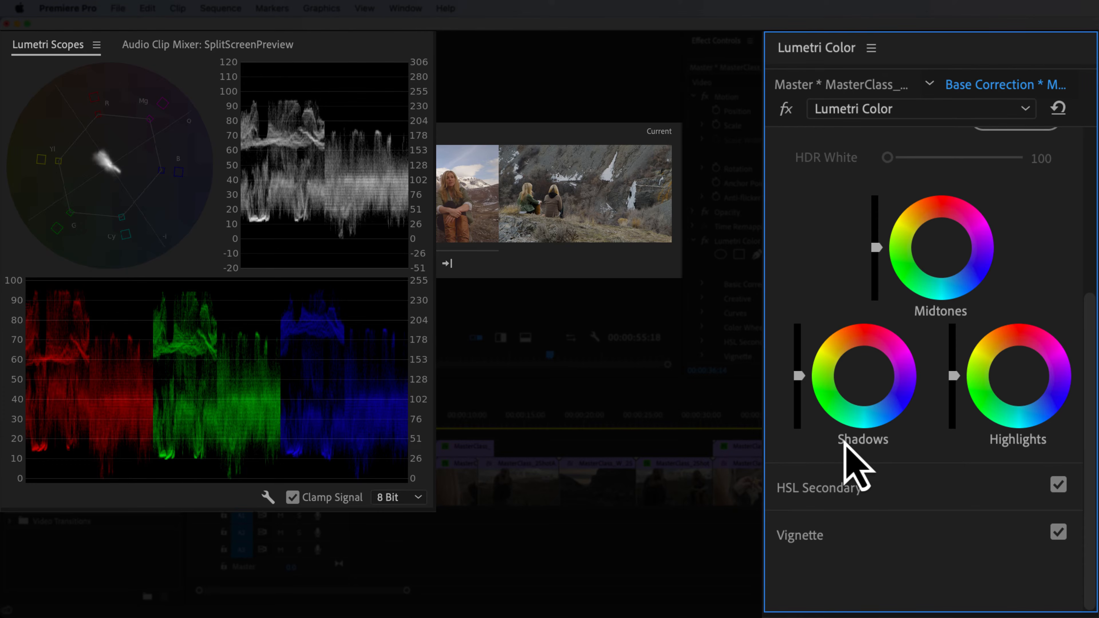
pyautogui.click(863, 374)
pyautogui.moveTo(863, 374); pyautogui.dragTo(860, 368)
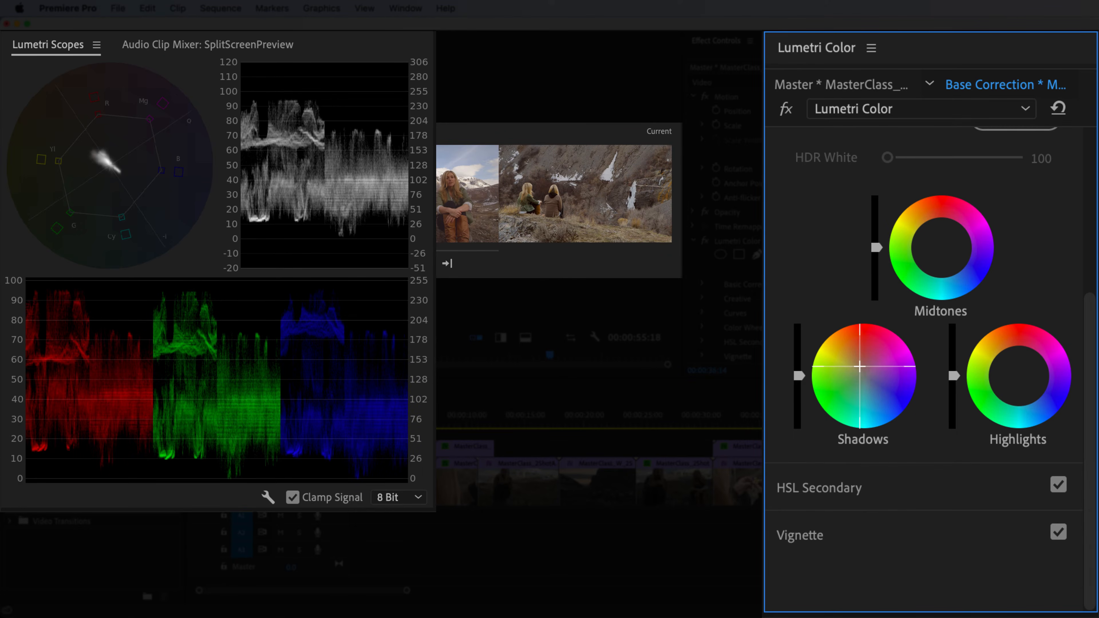
# - Nudge the wide two-shot's Midtones color wheel slightly toward red and reduce its Basic Correction Saturation to 123.7
pyautogui.scroll(2, 922, 370)
pyautogui.moveTo(941, 294); pyautogui.dragTo(940, 289)
pyautogui.scroll(5, 949, 302)
pyautogui.click(865, 162)
pyautogui.moveTo(1082, 275); pyautogui.dragTo(1086, 441)
pyautogui.moveTo(992, 396)
pyautogui.mouseDown()
pyautogui.moveTo(956, 396)
pyautogui.moveTo(972, 396)
pyautogui.mouseUp()
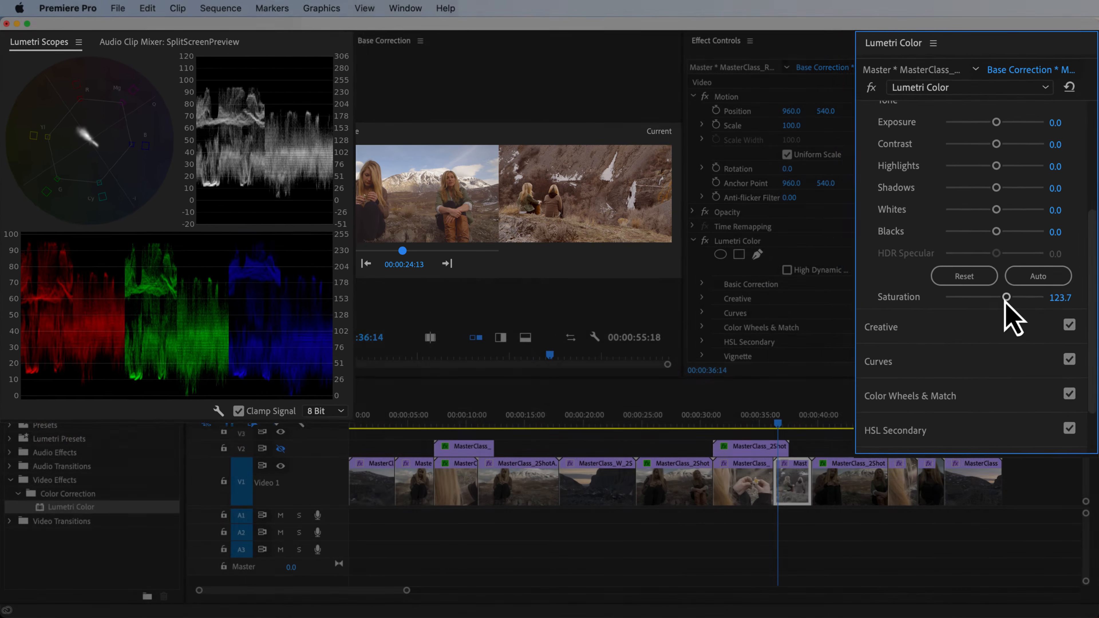
# - Copy the attributes of the two-shot clip before the hands close-up and paste only its second Lumetri Color effect onto the wide shot
pyautogui.click(684, 479)
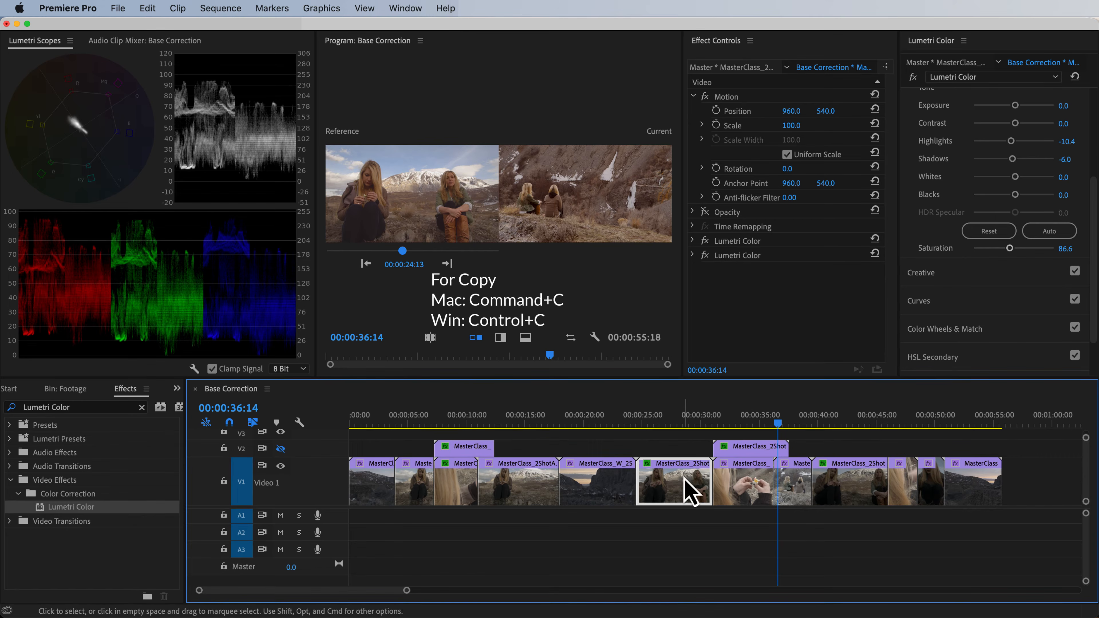
pyautogui.click(792, 496)
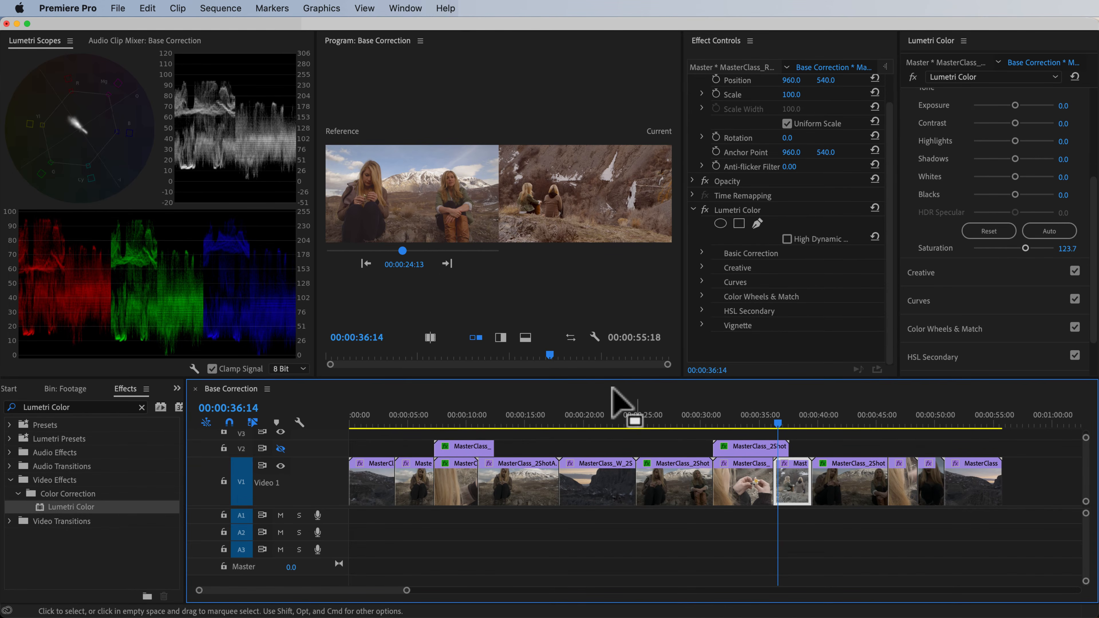
pyautogui.click(147, 8)
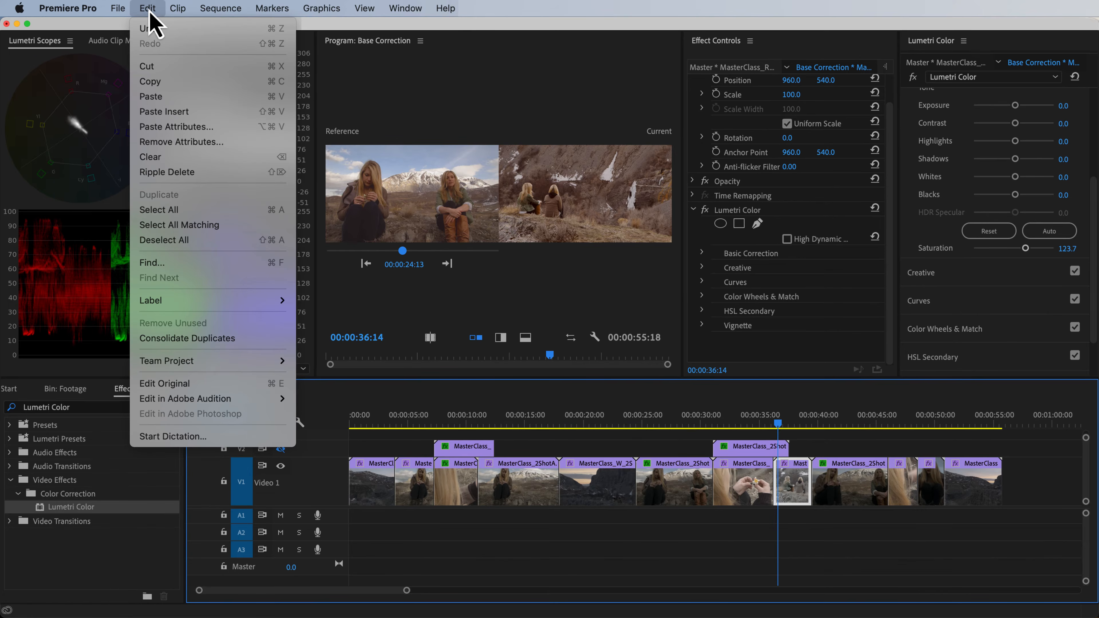
pyautogui.click(203, 127)
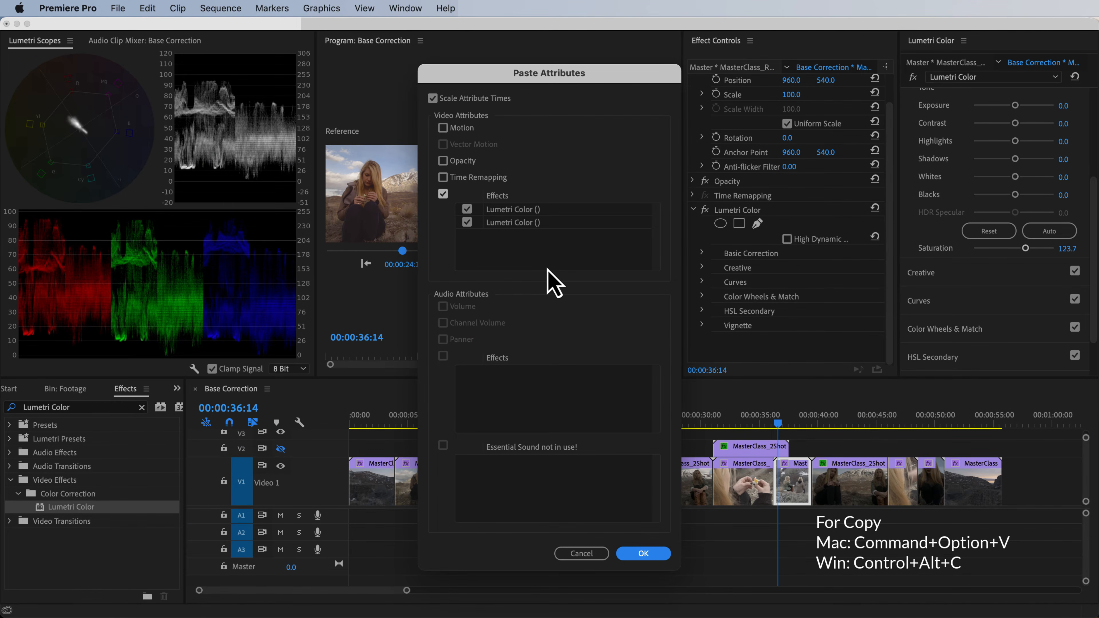
pyautogui.click(467, 210)
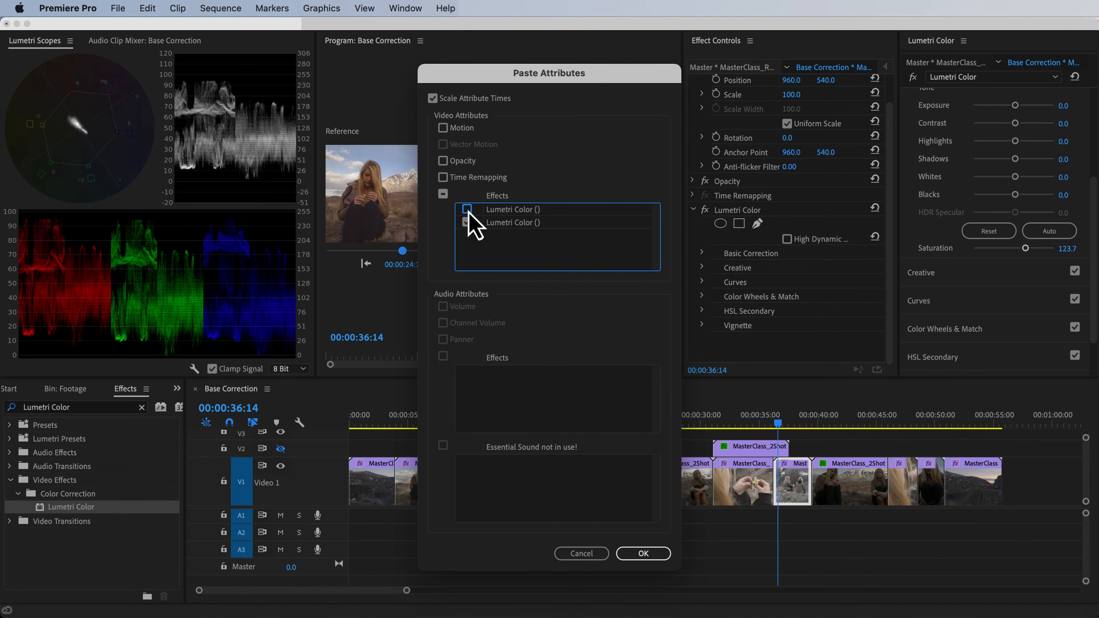
pyautogui.click(644, 554)
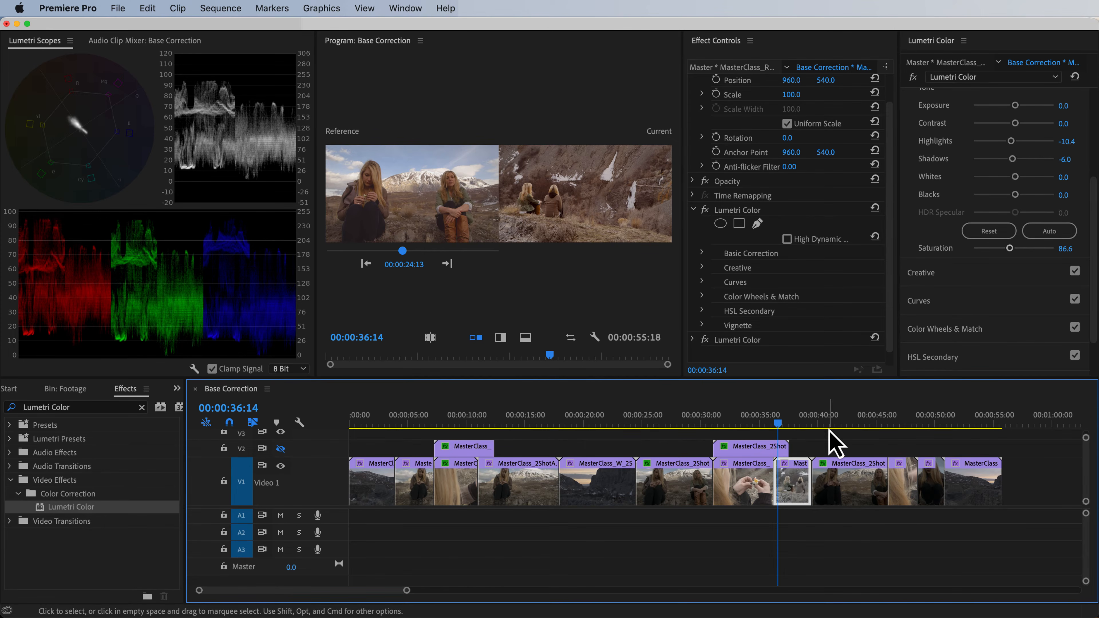
# - Exit Comparison View and reshape the pasted Lumetri Color effect's mask into a rough circle around the two seated women
pyautogui.click(997, 329)
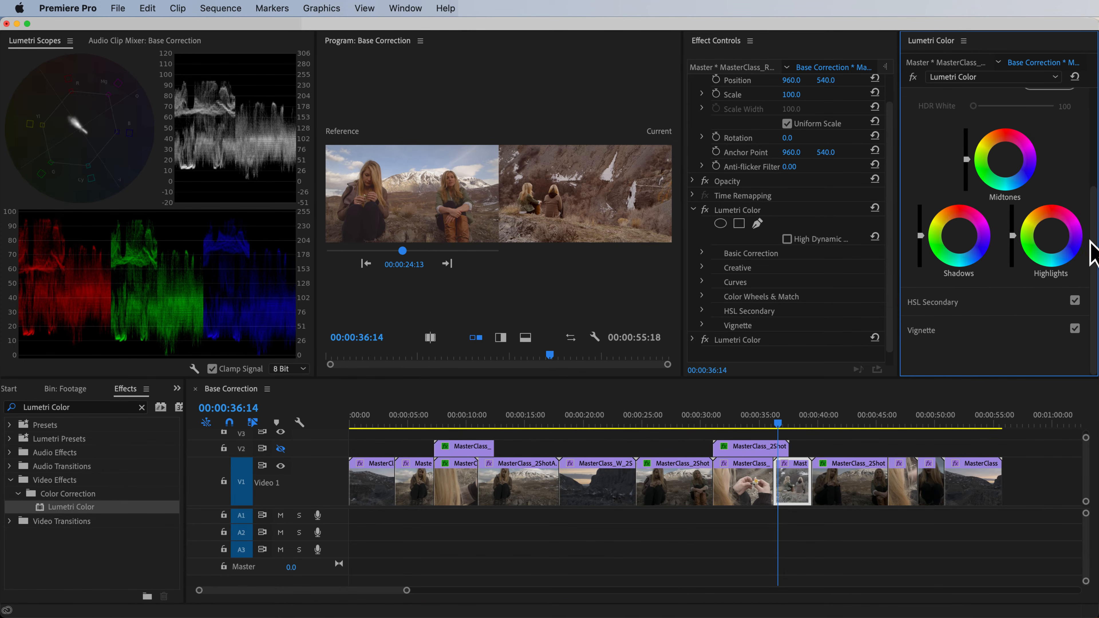
pyautogui.scroll(5, 1084, 244)
pyautogui.click(1050, 179)
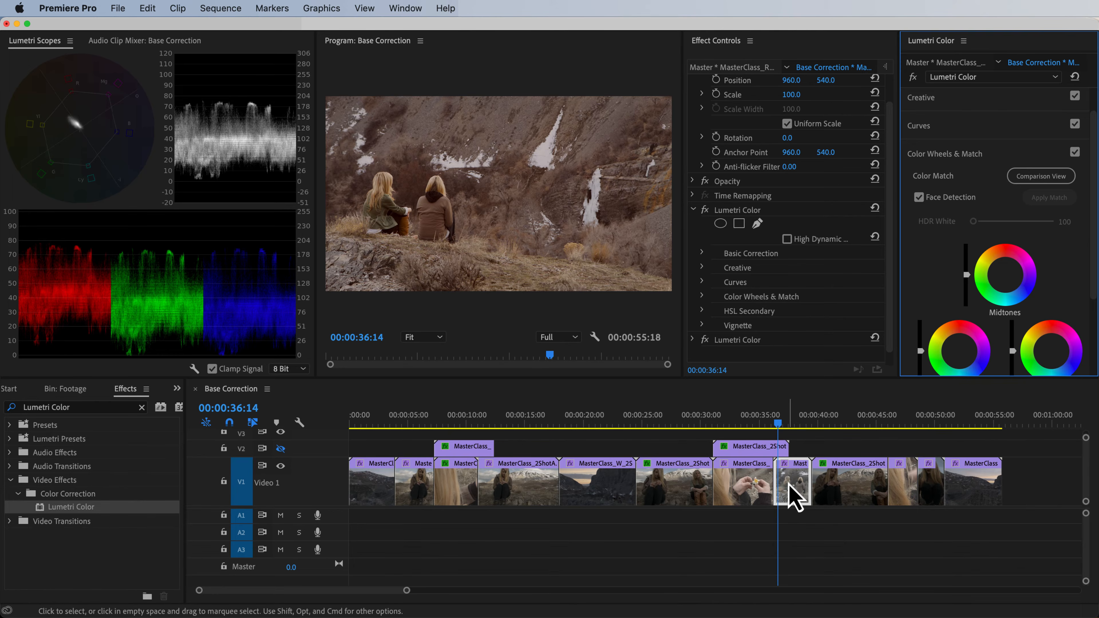
pyautogui.click(693, 209)
pyautogui.click(693, 255)
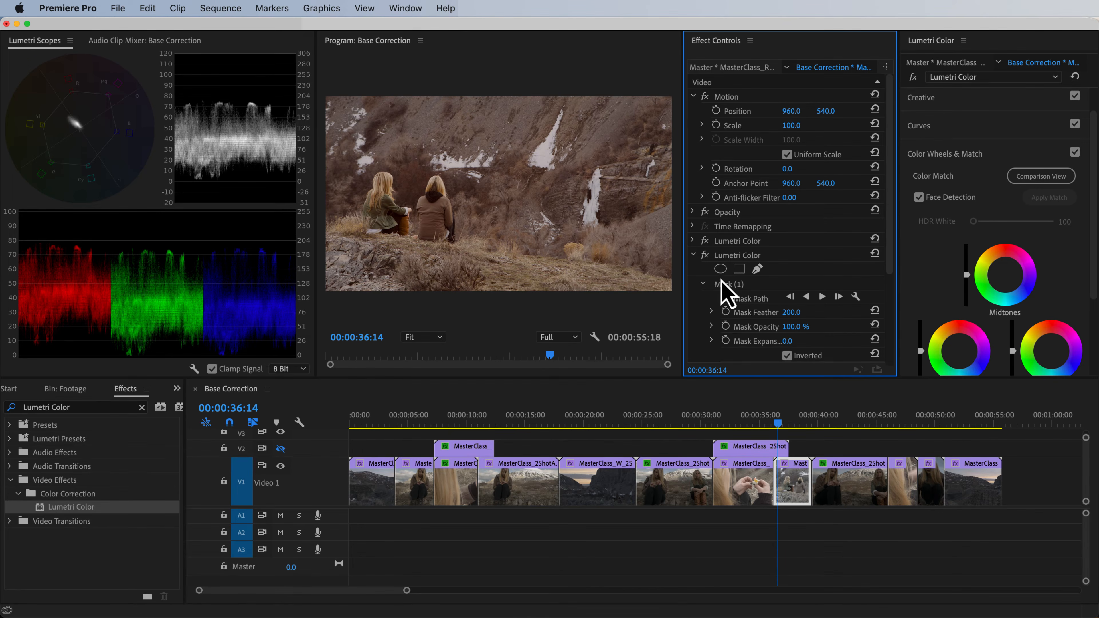
pyautogui.click(721, 268)
pyautogui.moveTo(658, 221); pyautogui.dragTo(476, 203)
pyautogui.moveTo(408, 112); pyautogui.dragTo(408, 157)
pyautogui.moveTo(425, 232); pyautogui.dragTo(422, 218)
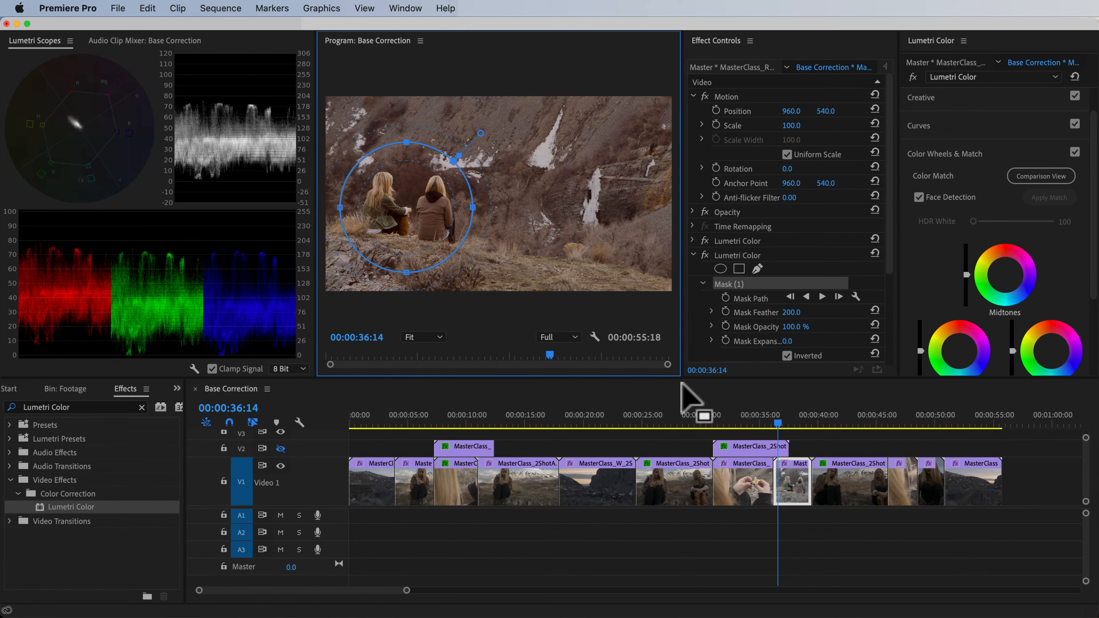
# - Go to the cliff landscape shot at 00:00:19:14 and compare it with the graded wide two-shot reference at 00:00:36:06
pyautogui.click(580, 425)
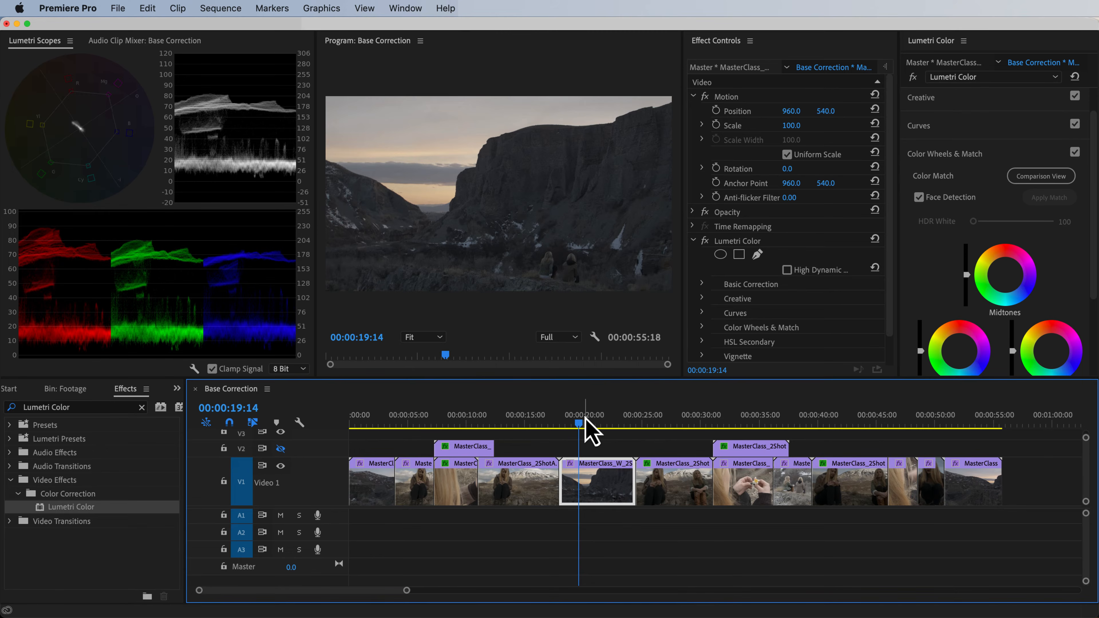
pyautogui.click(1041, 177)
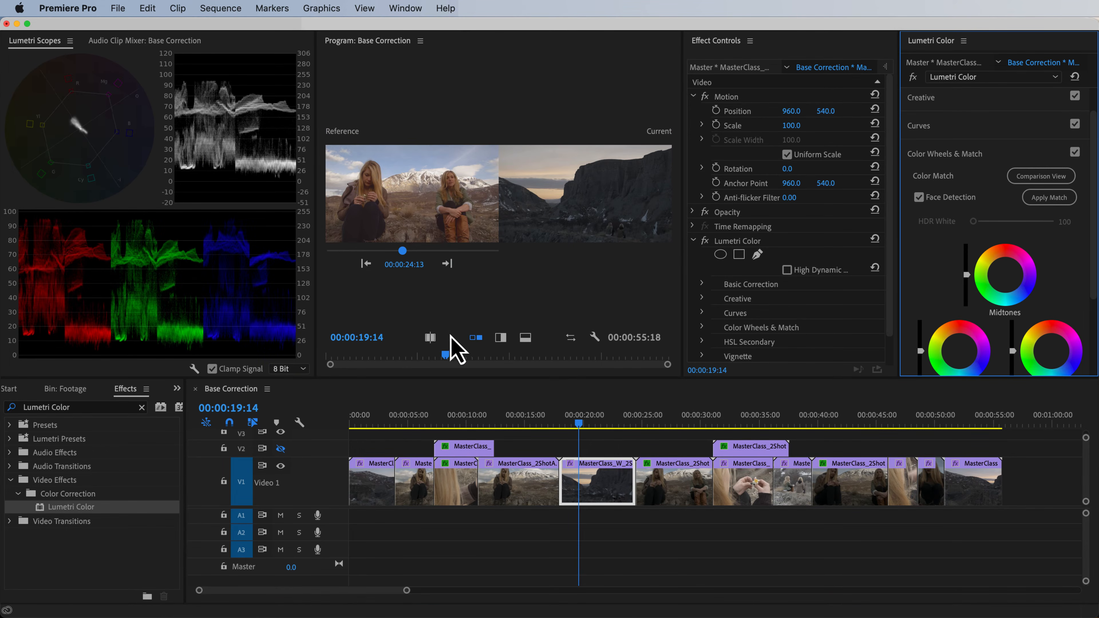
pyautogui.click(448, 265)
pyautogui.click(447, 265)
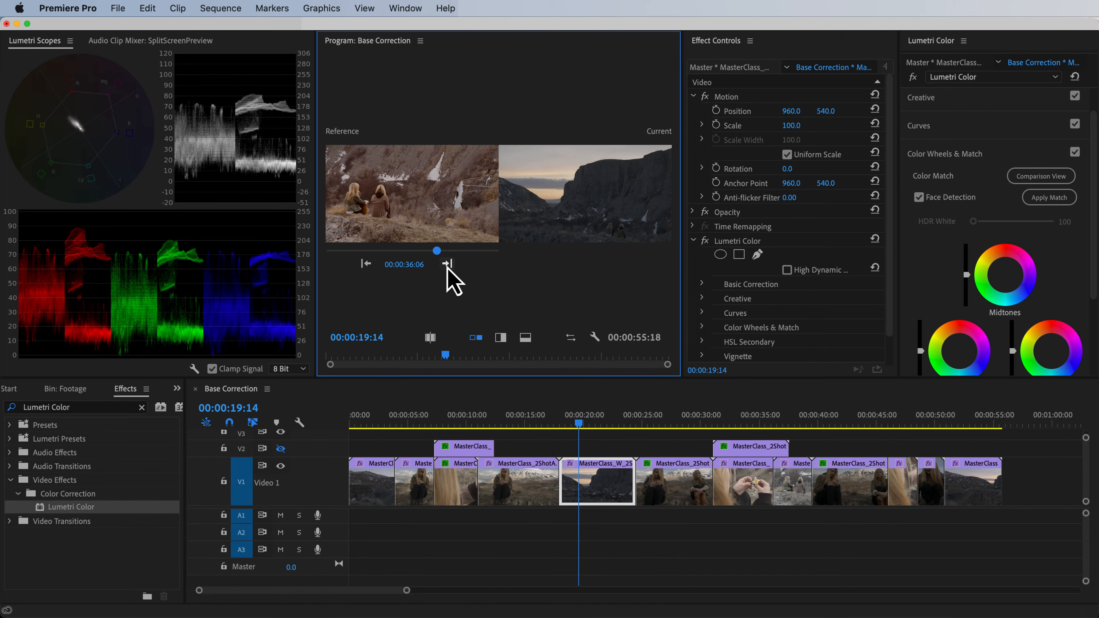
# - Shape the cliff shot's luma RGB curve with a slightly inset black point and strongly lifted shadows and midtones
pyautogui.click(933, 125)
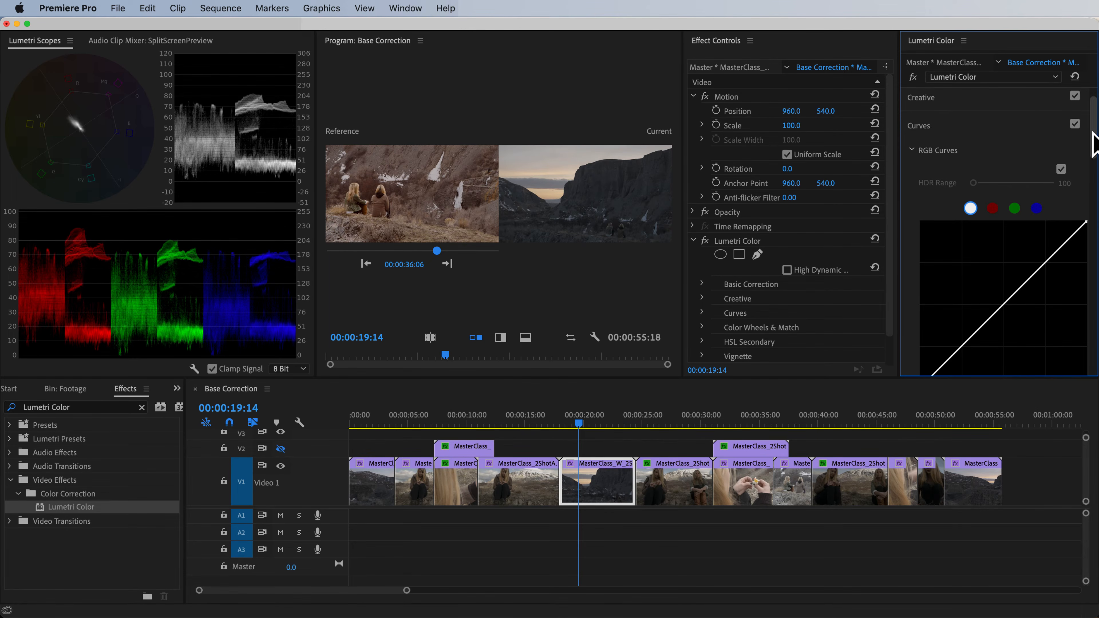
pyautogui.scroll(-2, 1094, 156)
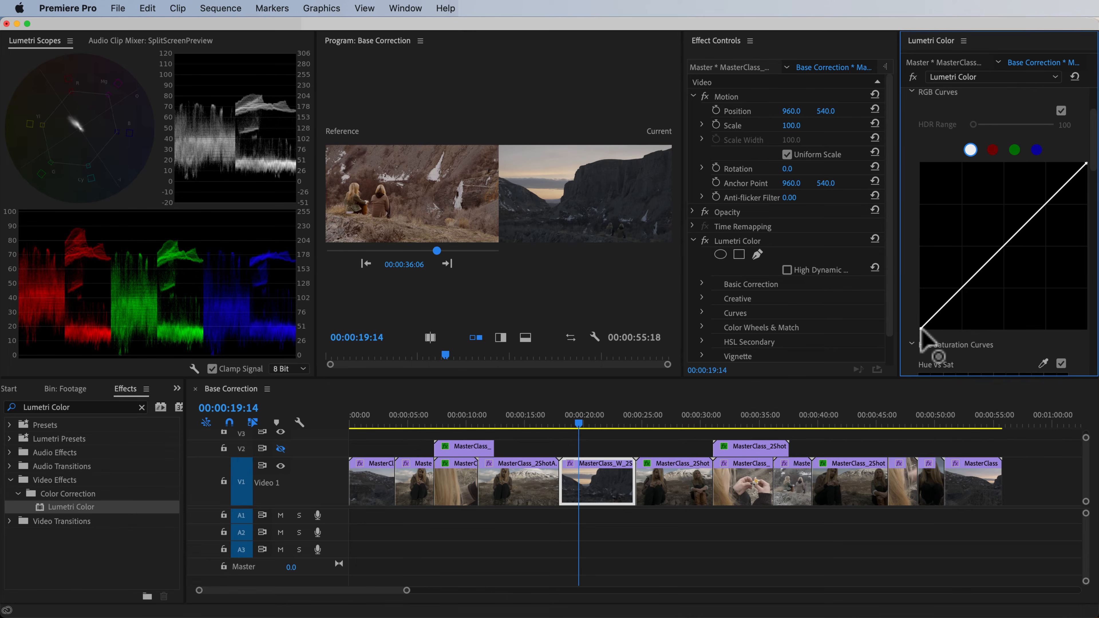
pyautogui.moveTo(823, 492); pyautogui.dragTo(828, 497)
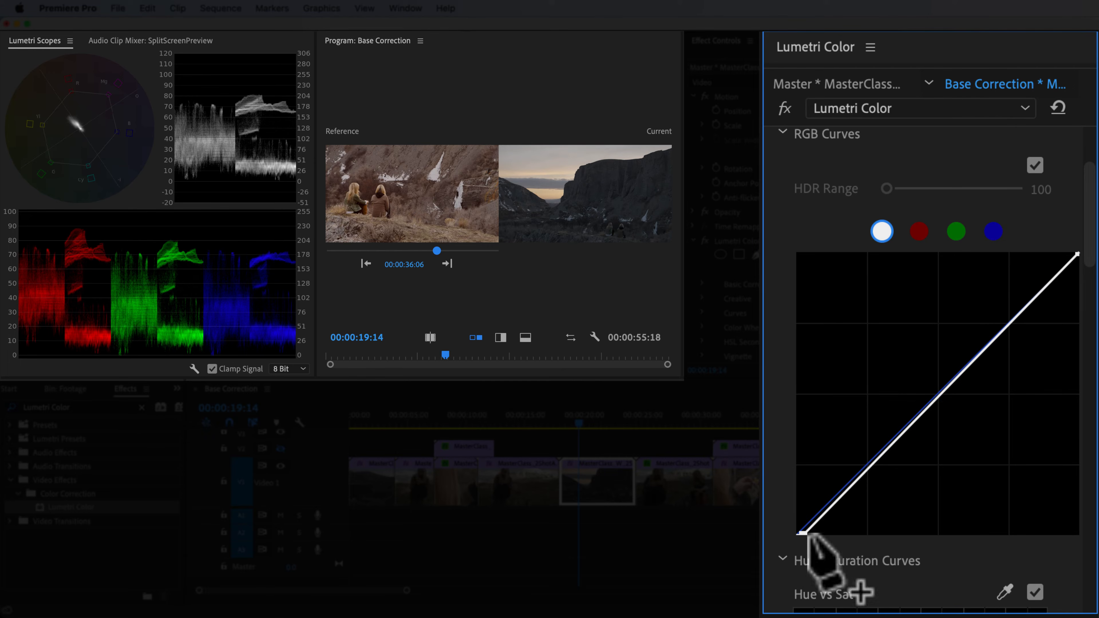
pyautogui.click(943, 391)
pyautogui.moveTo(942, 392); pyautogui.dragTo(902, 354)
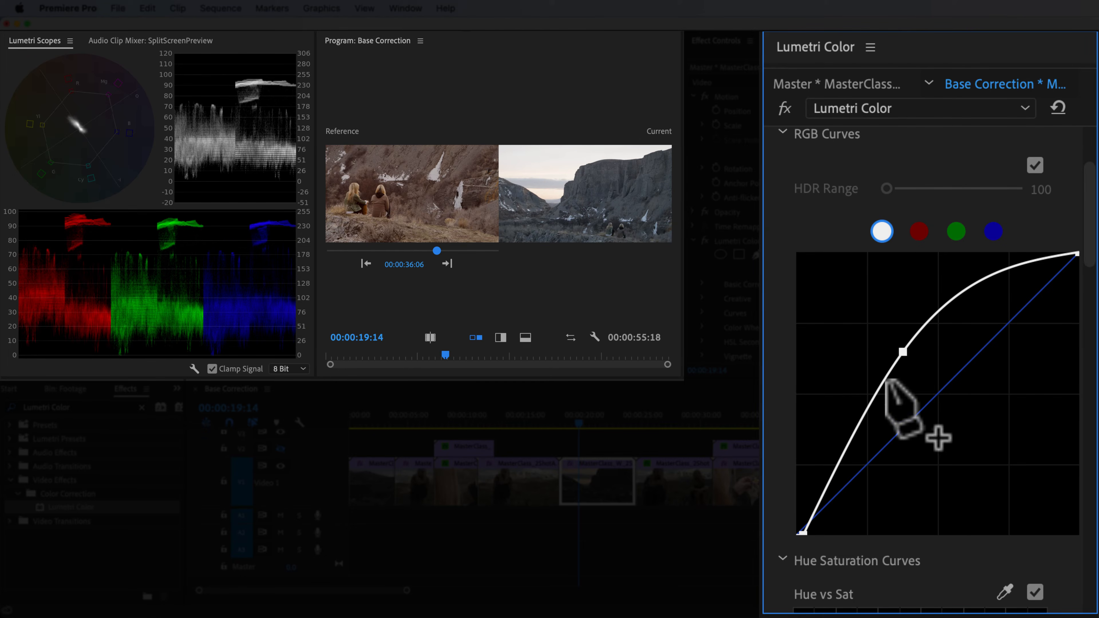
pyautogui.click(850, 442)
pyautogui.moveTo(848, 444); pyautogui.dragTo(844, 441)
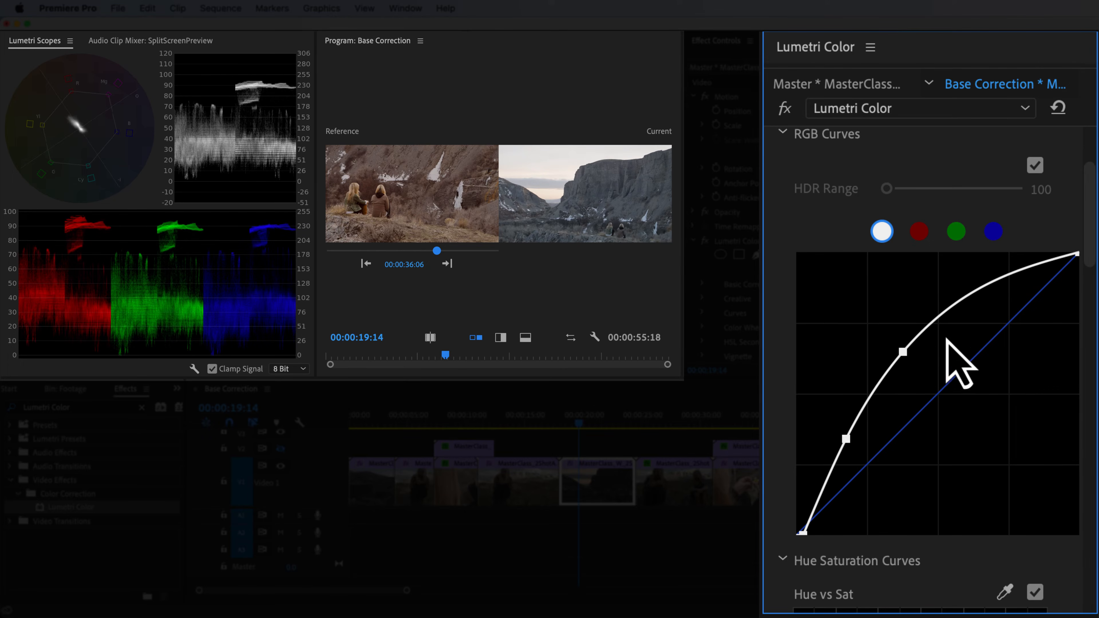
pyautogui.moveTo(903, 352); pyautogui.dragTo(900, 349)
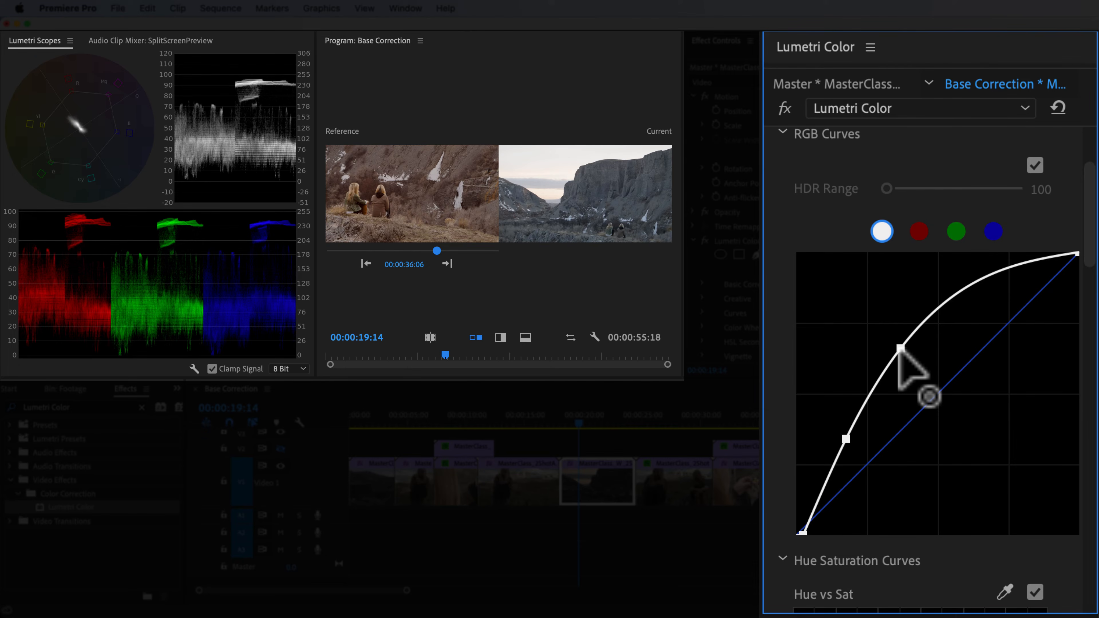
# - Raise the red curve's black point and move the blue and green curves' black points slightly inward on the cliff shot
pyautogui.click(919, 233)
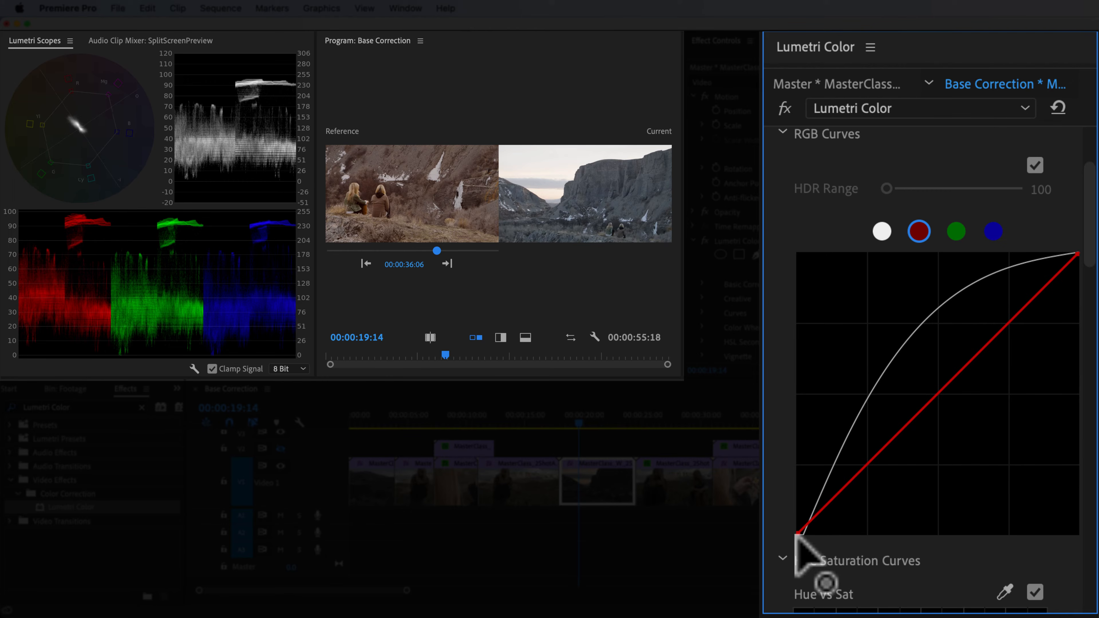
pyautogui.moveTo(798, 534); pyautogui.dragTo(813, 558)
pyautogui.click(993, 231)
pyautogui.click(956, 232)
pyautogui.scroll(5, 958, 381)
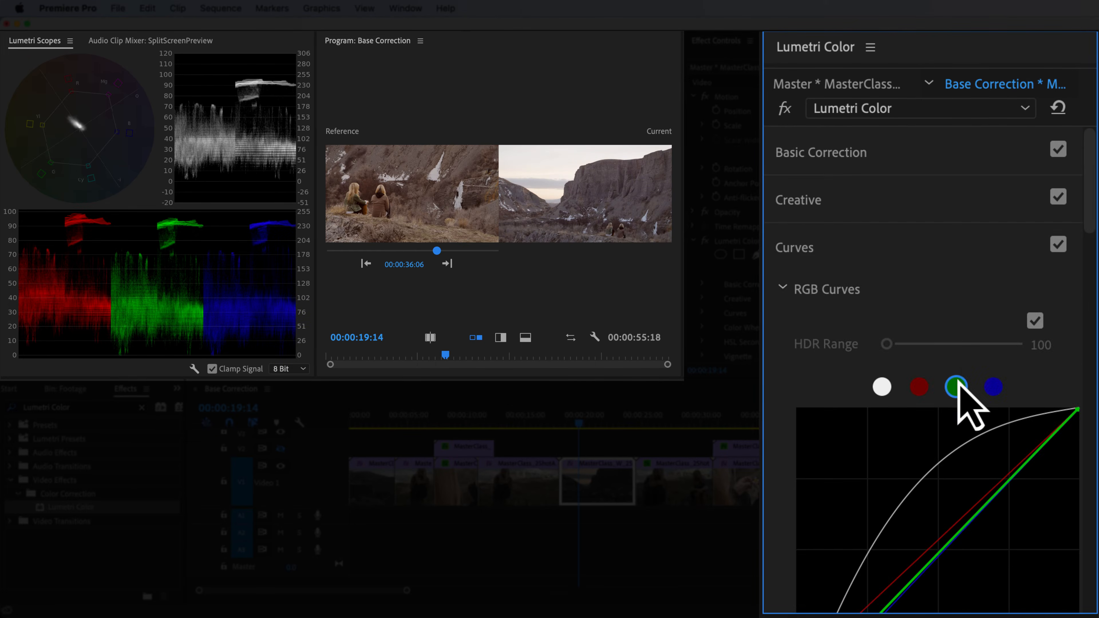
# - Lift the red curve's upper midtones, anchor the blue curve's highlights and pull its lower midtones down
pyautogui.scroll(-5, 957, 388)
pyautogui.click(919, 201)
pyautogui.click(982, 310)
pyautogui.moveTo(978, 310); pyautogui.dragTo(975, 302)
pyautogui.click(992, 203)
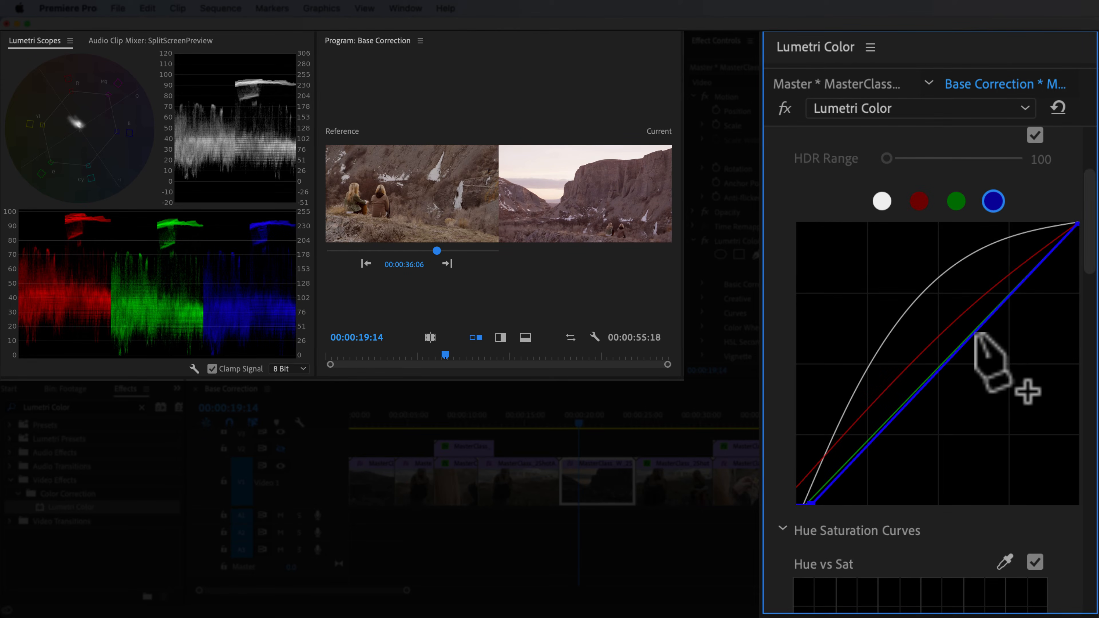
pyautogui.click(985, 321)
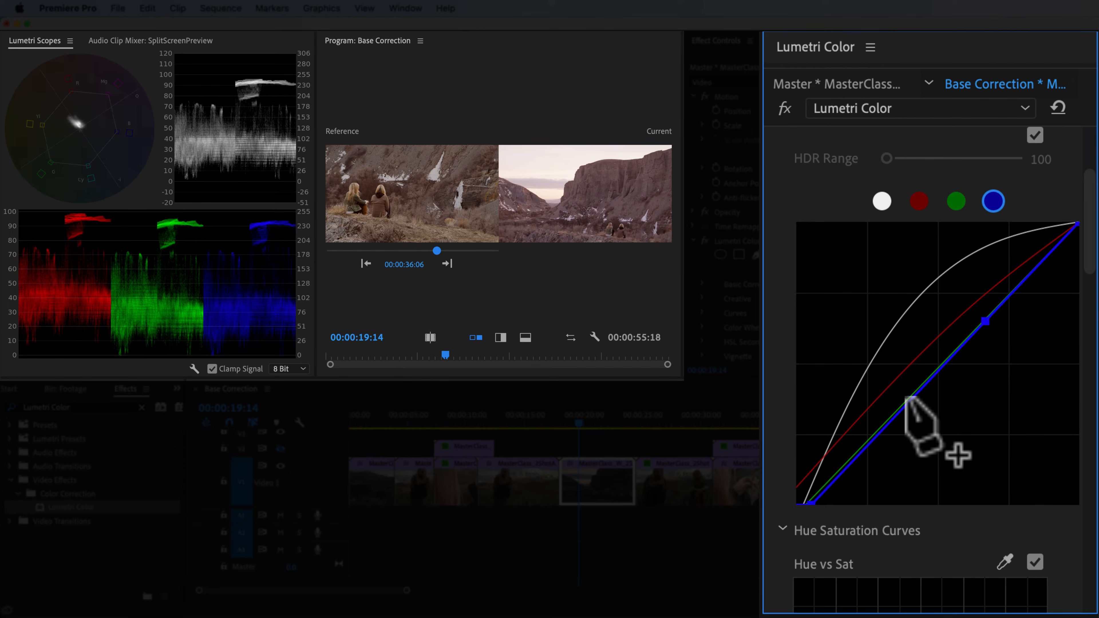
pyautogui.moveTo(906, 405); pyautogui.dragTo(906, 418)
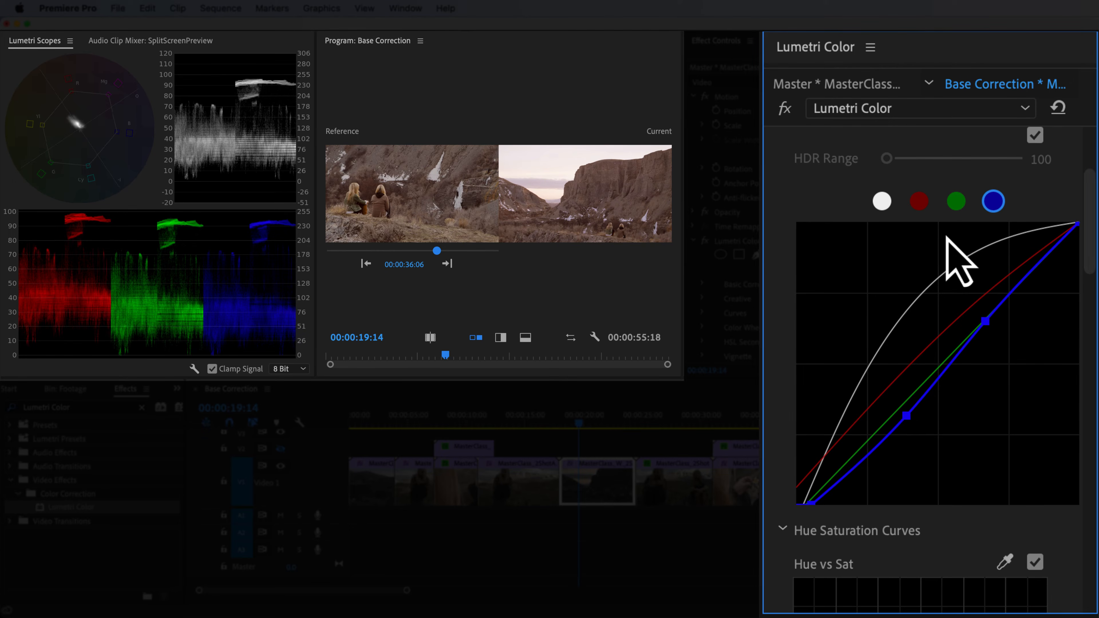
# - Anchor the green curve's upper midtones and lower its shadow point very slightly
pyautogui.scroll(1, 950, 238)
pyautogui.click(956, 224)
pyautogui.click(990, 337)
pyautogui.click(880, 446)
pyautogui.moveTo(879, 448); pyautogui.dragTo(878, 449)
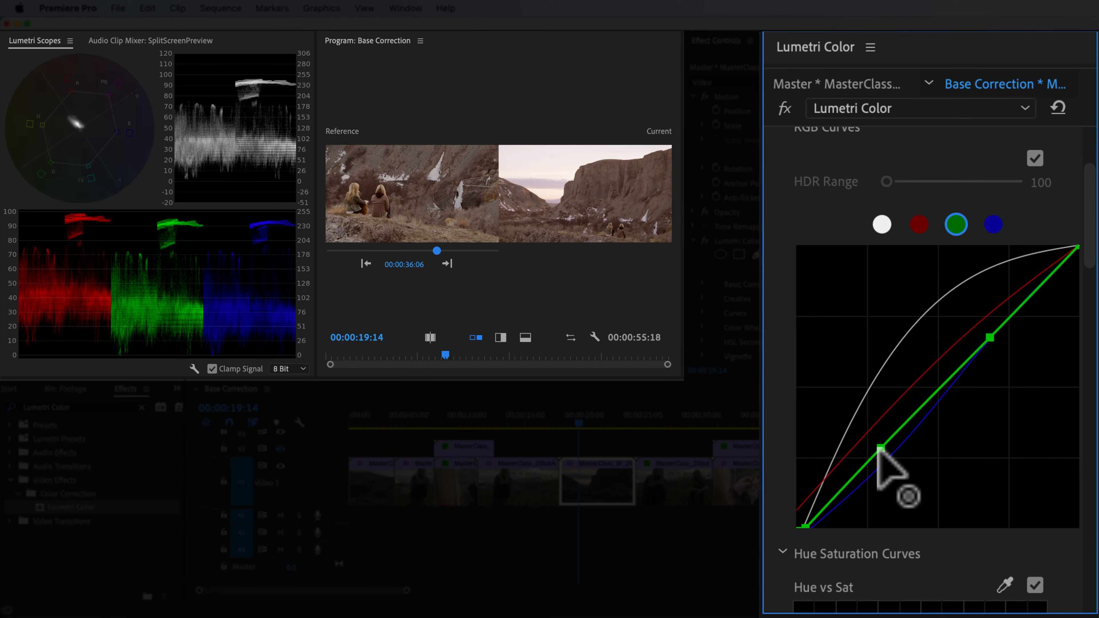
# - Add a yellow point to the Hue vs Sat curve and lower it slightly to reduce the cliff shot's saturation
pyautogui.moveTo(1087, 234); pyautogui.dragTo(1086, 314)
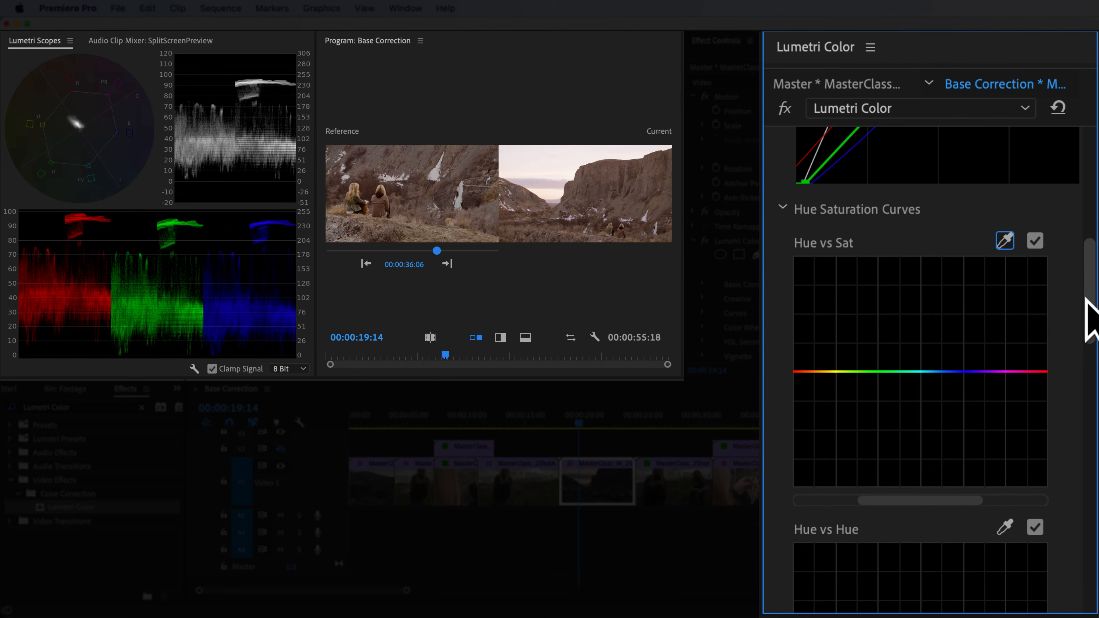
pyautogui.click(835, 371)
pyautogui.moveTo(835, 371); pyautogui.dragTo(833, 384)
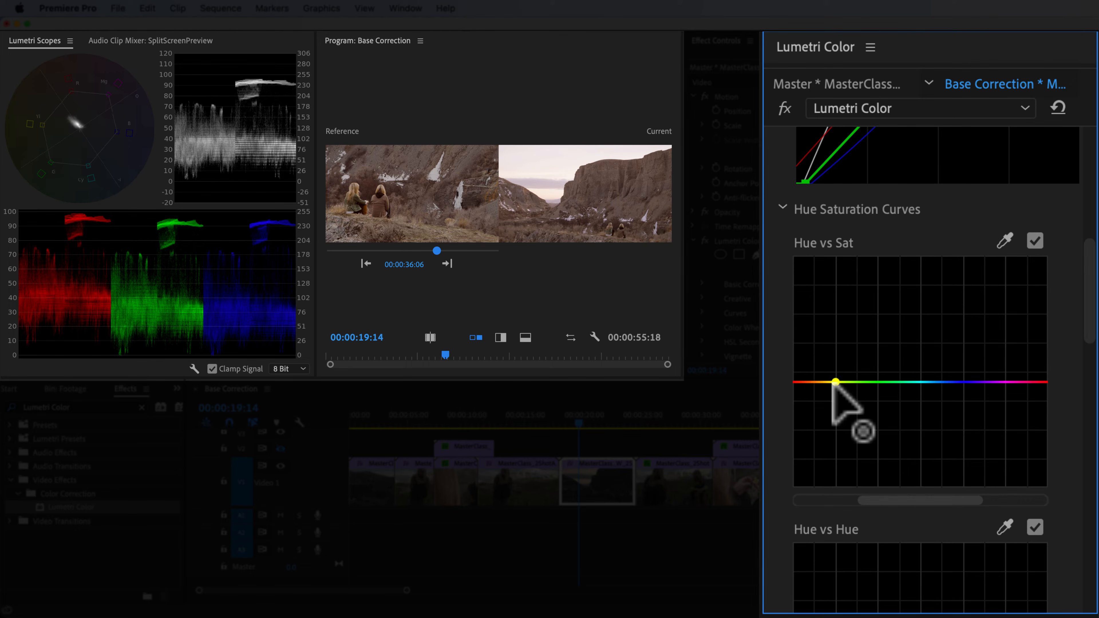
# - Disable the H, S and L ranges in the cliff shot's HSL Secondary key
pyautogui.moveTo(1091, 290); pyautogui.dragTo(1094, 559)
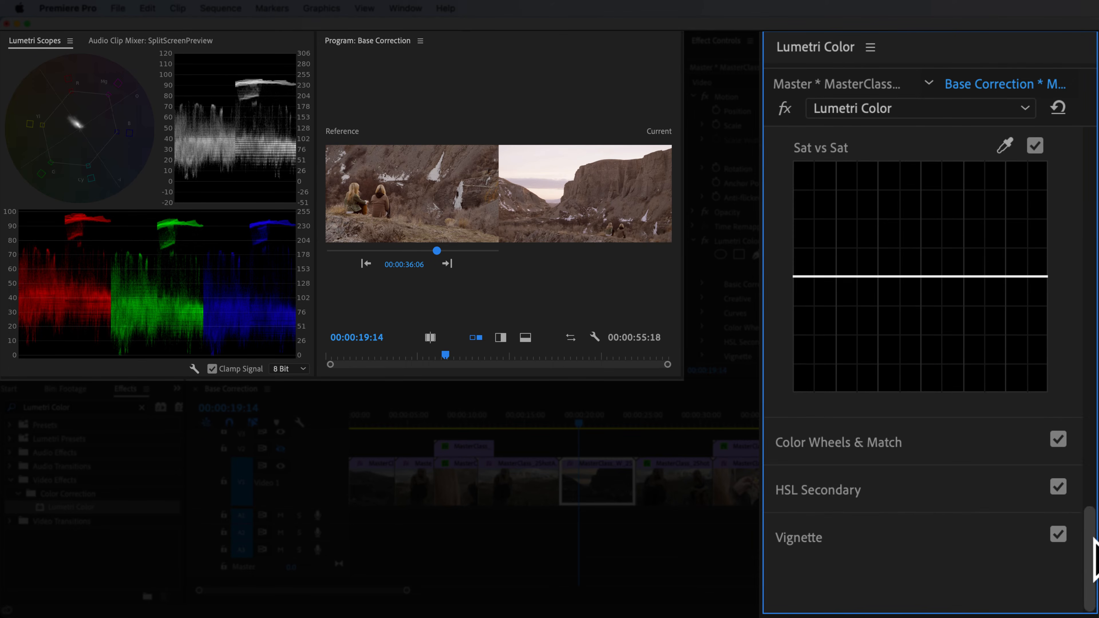
pyautogui.click(885, 491)
pyautogui.moveTo(1090, 478); pyautogui.dragTo(1097, 250)
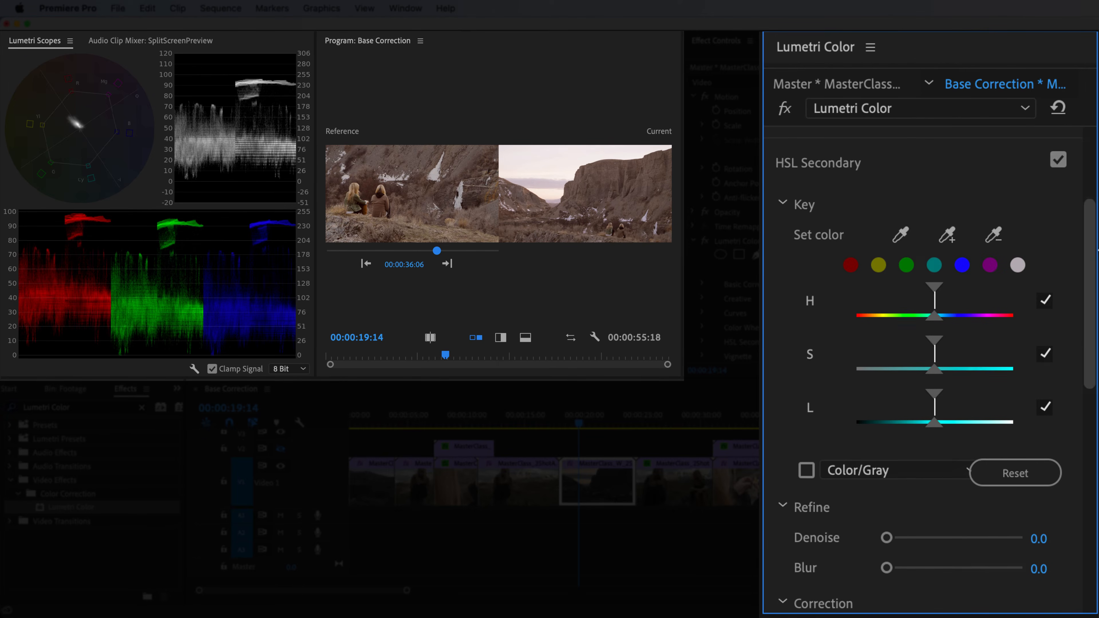
pyautogui.click(1045, 300)
pyautogui.click(1045, 354)
pyautogui.click(1045, 407)
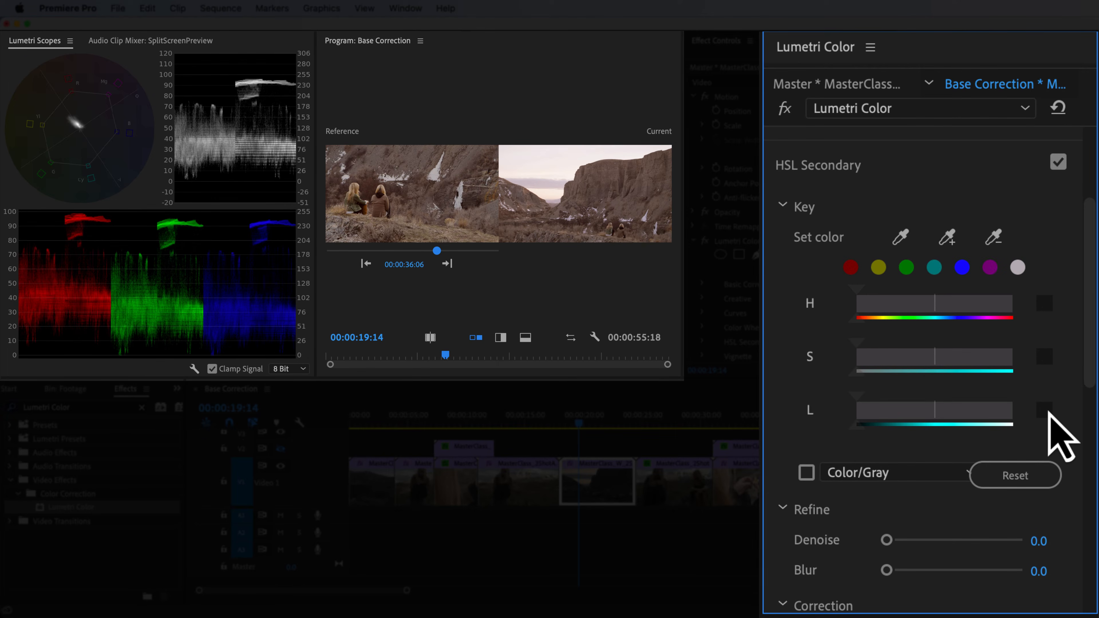
# - Shift the HSL Secondary correction wheel slightly toward blue for the cliff shot
pyautogui.moveTo(1094, 229); pyautogui.dragTo(1097, 385)
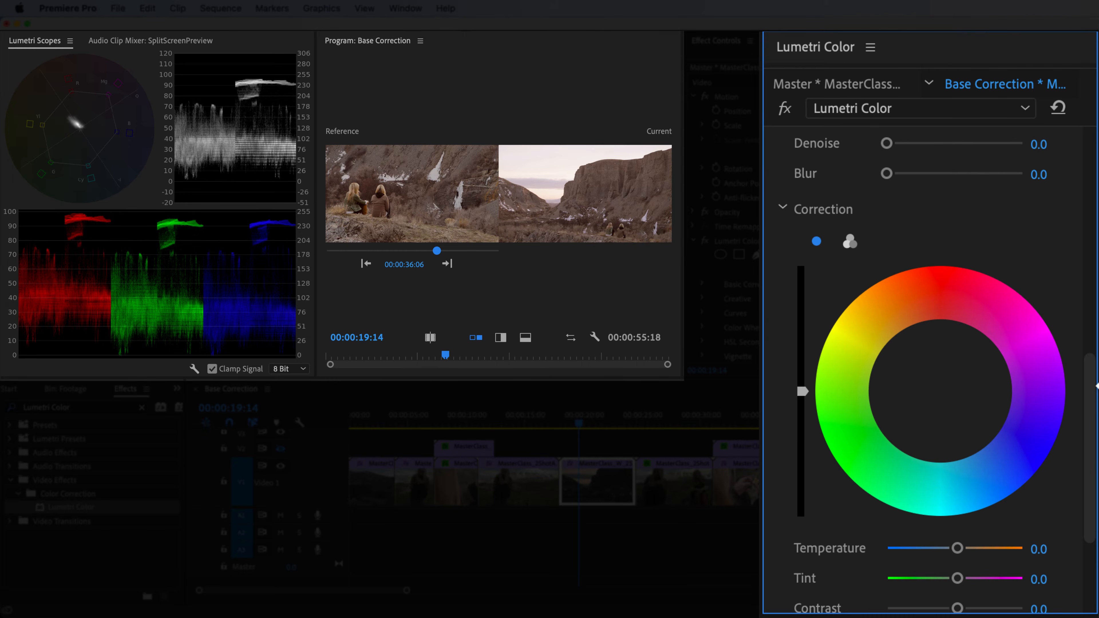
pyautogui.click(942, 401)
pyautogui.moveTo(942, 400); pyautogui.dragTo(944, 403)
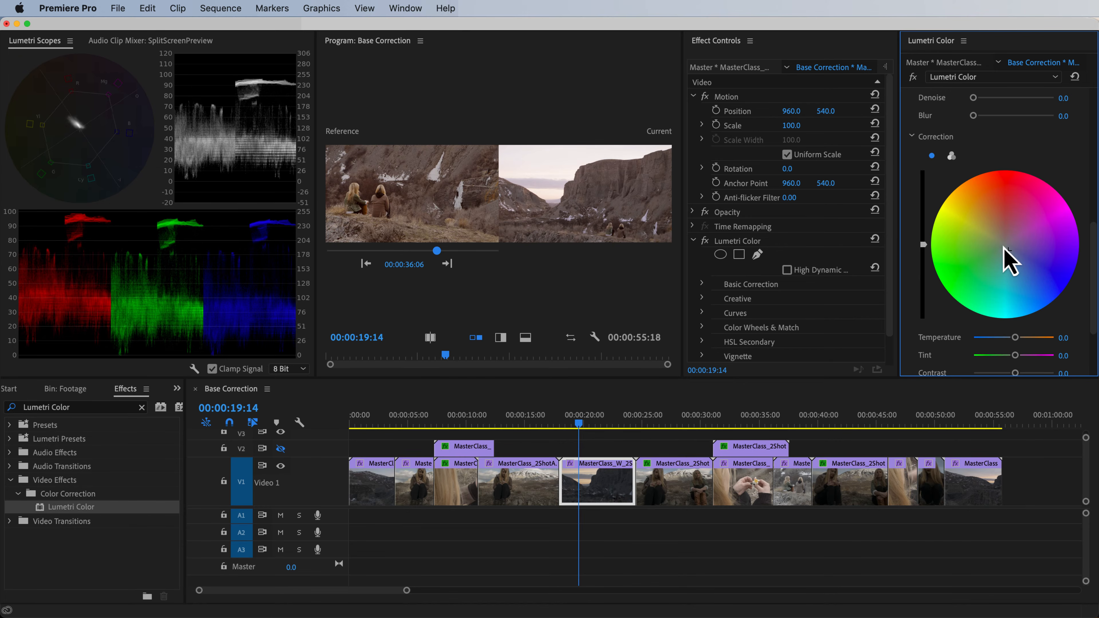
# - Turn off Comparison View for the cliff shot
pyautogui.moveTo(1094, 255); pyautogui.dragTo(1094, 93)
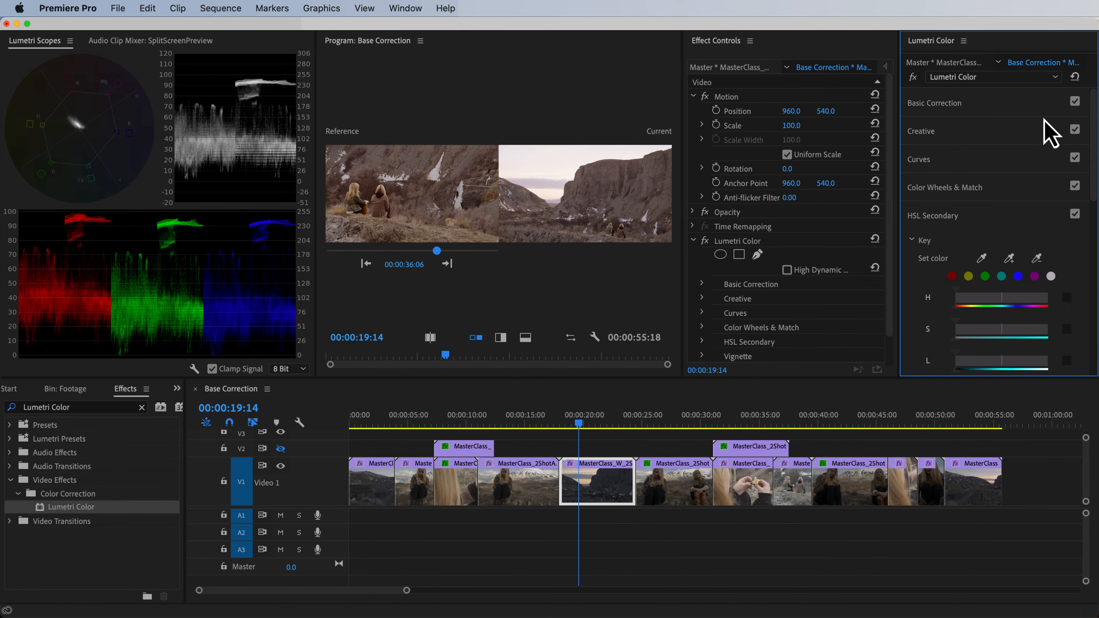
pyautogui.click(967, 187)
pyautogui.click(1038, 214)
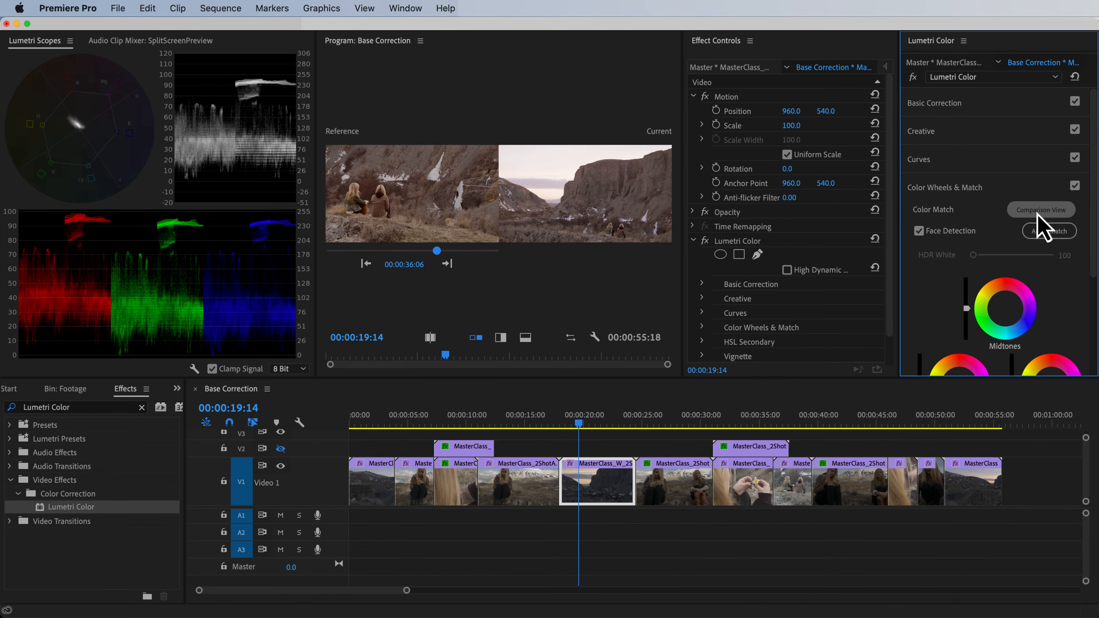
# - Apply a second Lumetri Color effect to the cliff clip and expand only the new instance's settings
pyautogui.moveTo(49, 508); pyautogui.dragTo(629, 502)
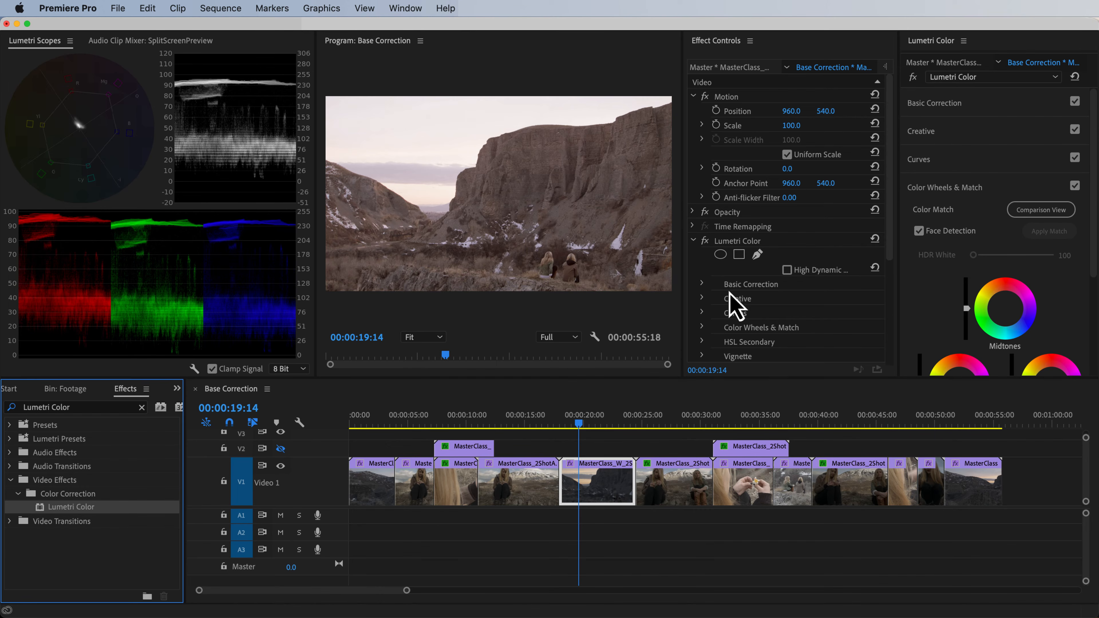
pyautogui.click(694, 241)
pyautogui.click(693, 256)
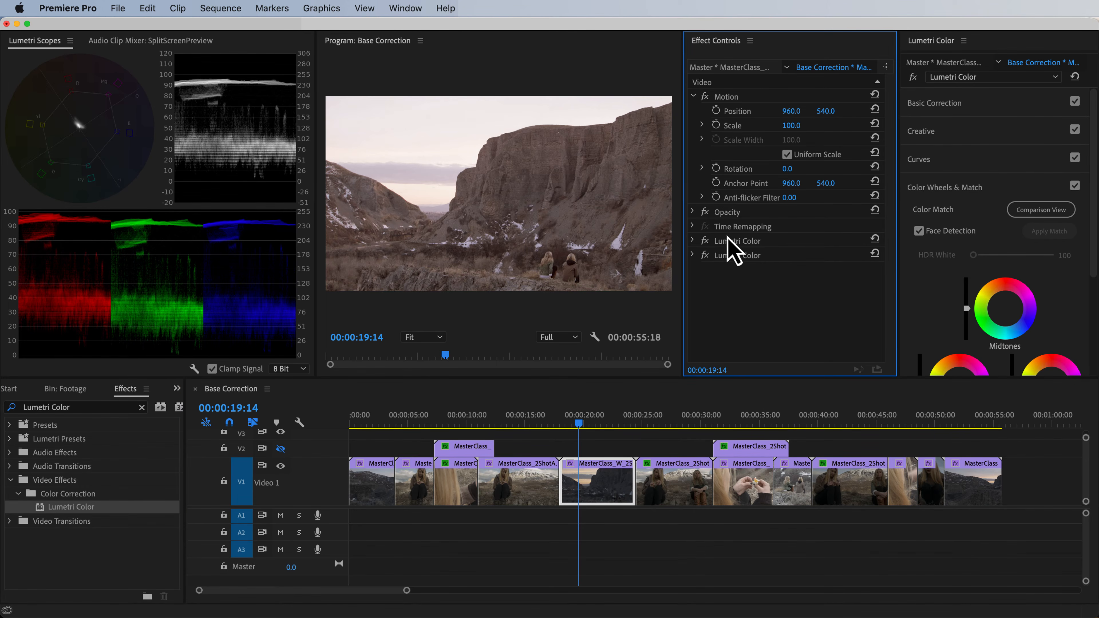
pyautogui.click(693, 241)
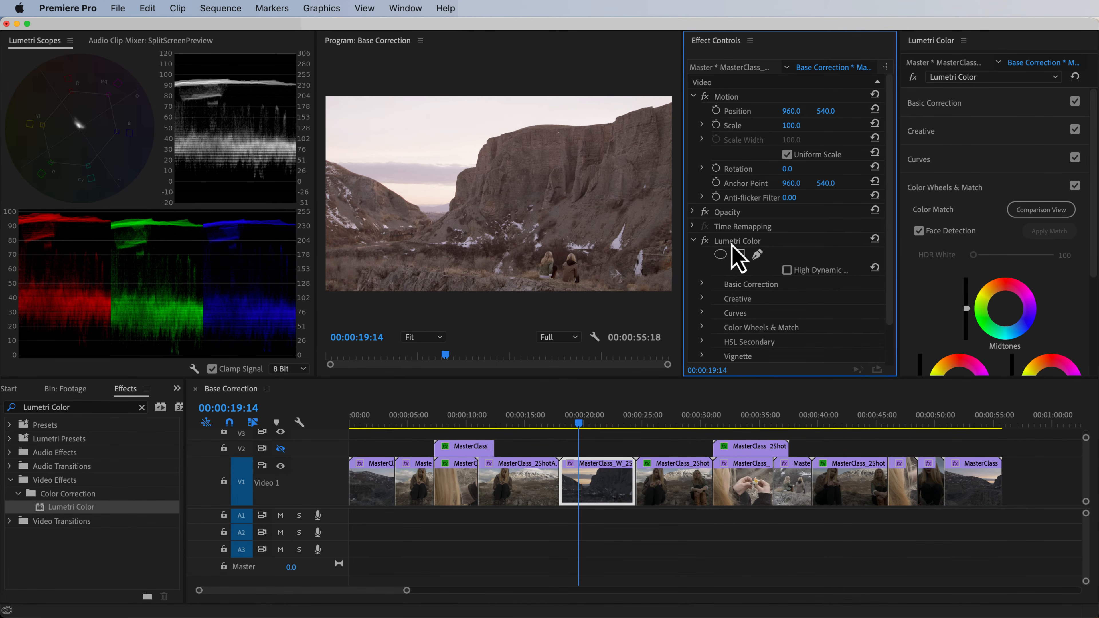
# - Disable the H and S ranges in the HSL Secondary key of the cliff clip's new Lumetri Color effect
pyautogui.scroll(-3, 730, 260)
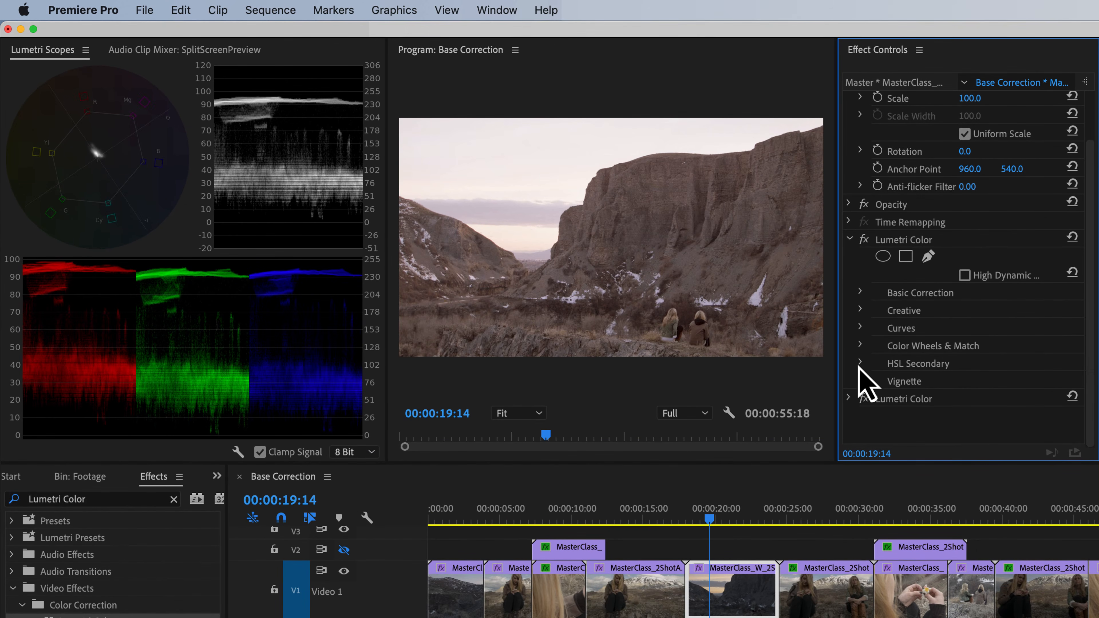
pyautogui.click(778, 328)
pyautogui.scroll(-6, 865, 366)
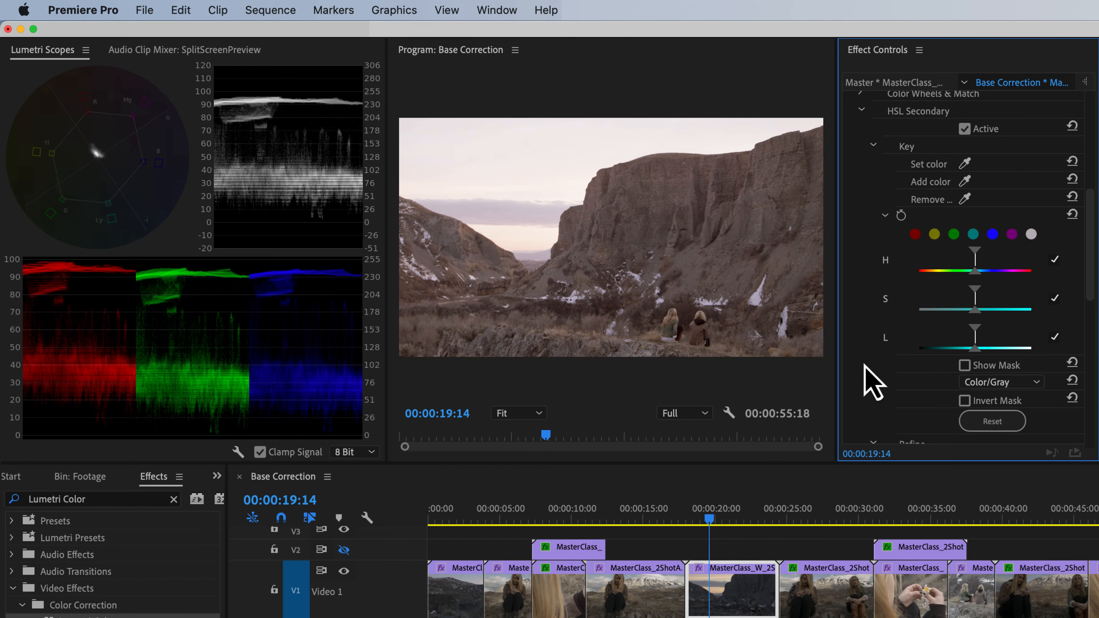
pyautogui.click(1055, 260)
pyautogui.click(1055, 299)
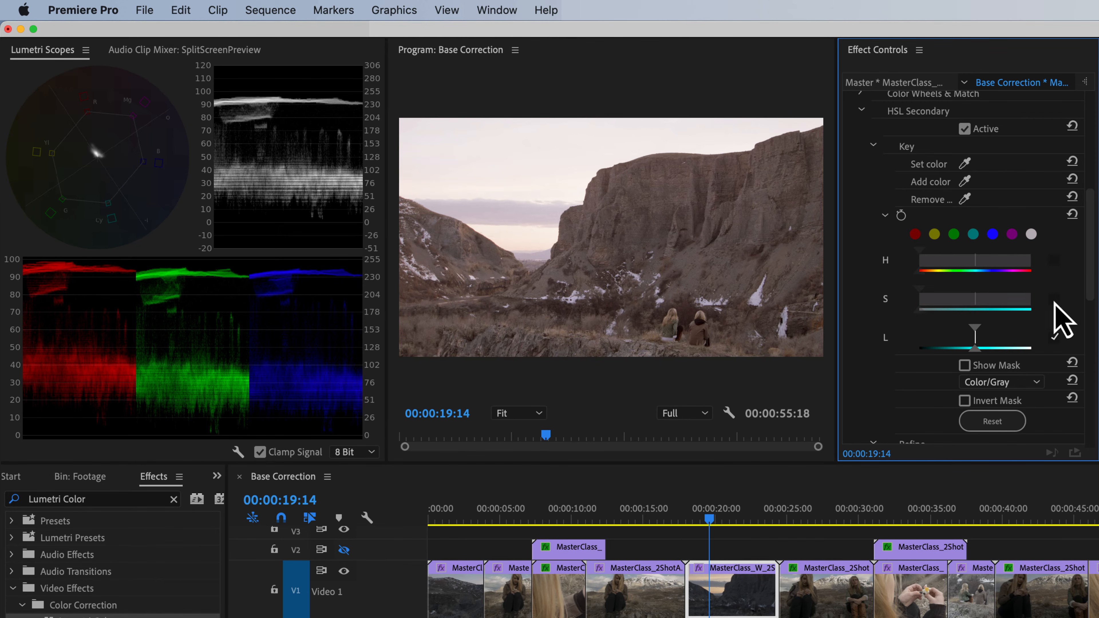
# - Key the bright sky with the L range using the mask preview, set Denoise to 99 and Blur to 9, and hide the preview
pyautogui.click(965, 365)
pyautogui.moveTo(957, 350)
pyautogui.mouseDown()
pyautogui.moveTo(948, 346)
pyautogui.moveTo(983, 351)
pyautogui.moveTo(952, 351)
pyautogui.moveTo(972, 341)
pyautogui.mouseUp()
pyautogui.scroll(-5, 1082, 353)
pyautogui.click(972, 280)
pyautogui.write('99')
pyautogui.press('Return')
pyautogui.click(964, 184)
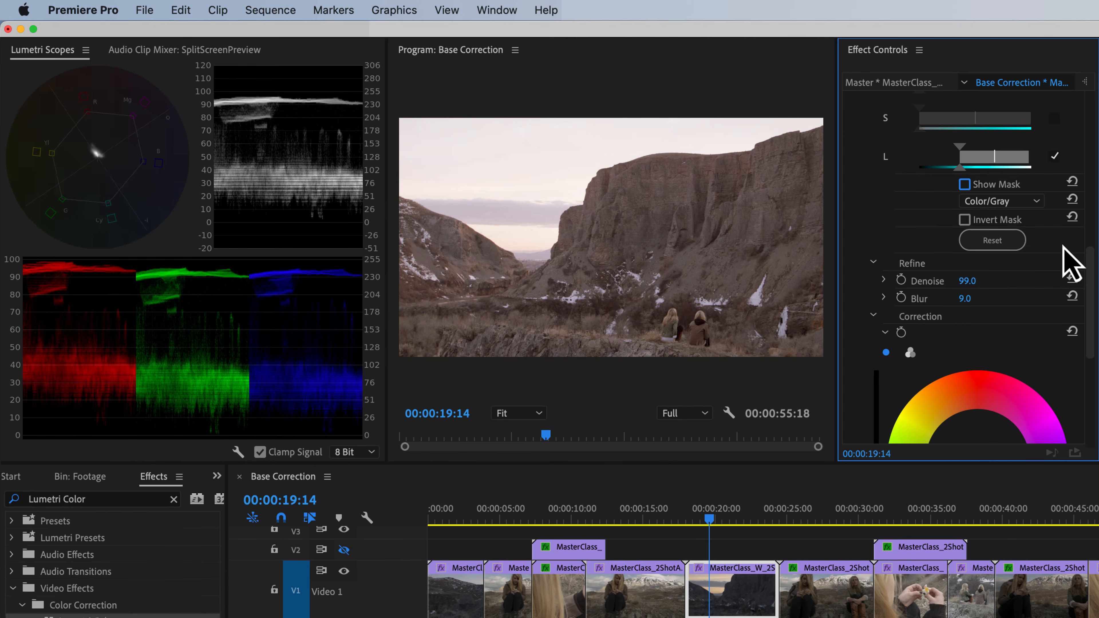
# - Draw a closed pen mask around the sky, following the ridge line of the cliffs, on the new Lumetri Color effect
pyautogui.moveTo(1094, 284); pyautogui.dragTo(1089, 156)
pyautogui.click(928, 161)
pyautogui.click(820, 130)
pyautogui.click(778, 140)
pyautogui.click(747, 154)
pyautogui.click(700, 157)
pyautogui.click(668, 157)
pyautogui.click(627, 164)
pyautogui.click(594, 181)
pyautogui.click(583, 208)
pyautogui.click(558, 250)
pyautogui.click(542, 274)
pyautogui.click(519, 277)
pyautogui.click(500, 252)
pyautogui.click(454, 222)
pyautogui.click(410, 205)
pyautogui.click(401, 100)
pyautogui.click(822, 99)
pyautogui.click(820, 130)
# - Set the sky mask's feather to 31
pyautogui.click(968, 213)
pyautogui.click(952, 209)
pyautogui.moveTo(965, 213); pyautogui.dragTo(983, 213)
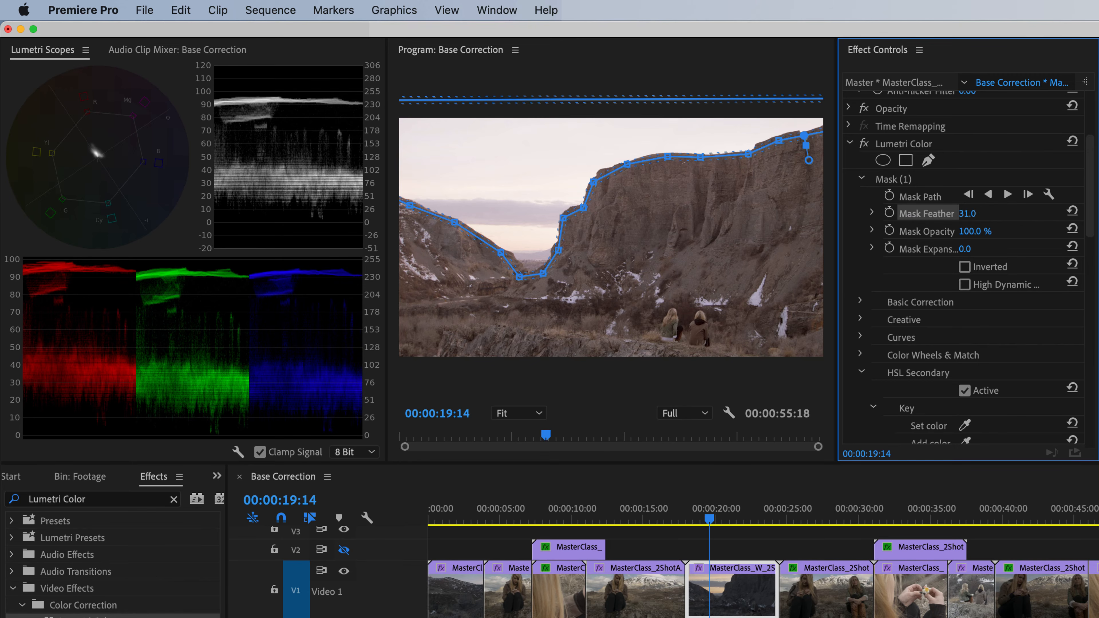
# - Turn on Comparison View with the two-shot at 00:00:24:13 as reference, in a vertical split with the sides swapped
pyautogui.click(1097, 337)
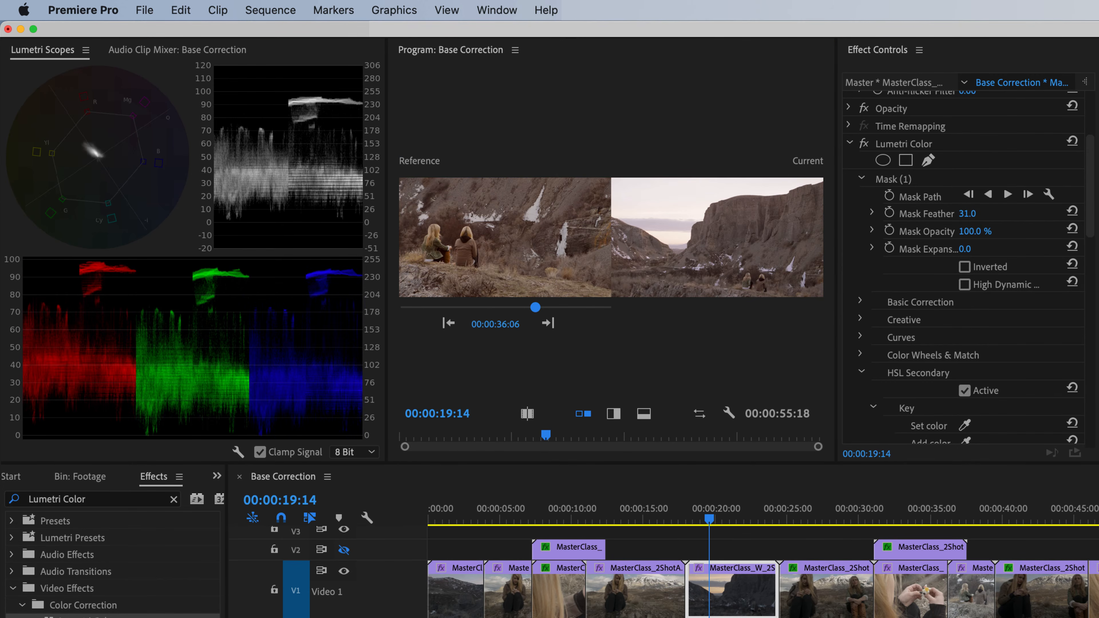
pyautogui.click(449, 325)
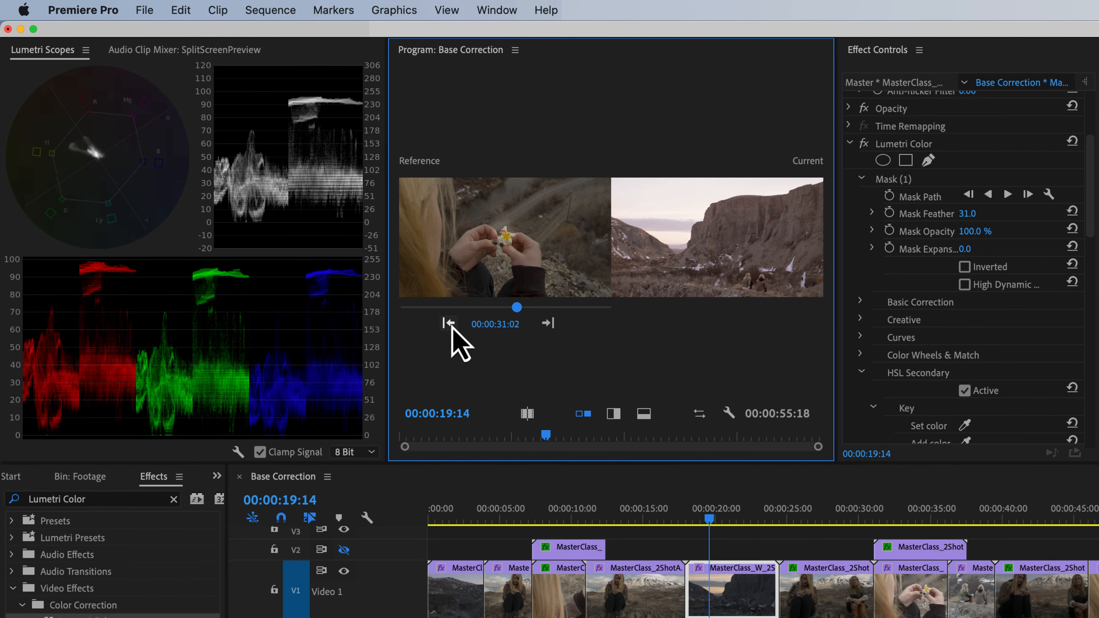
pyautogui.click(449, 325)
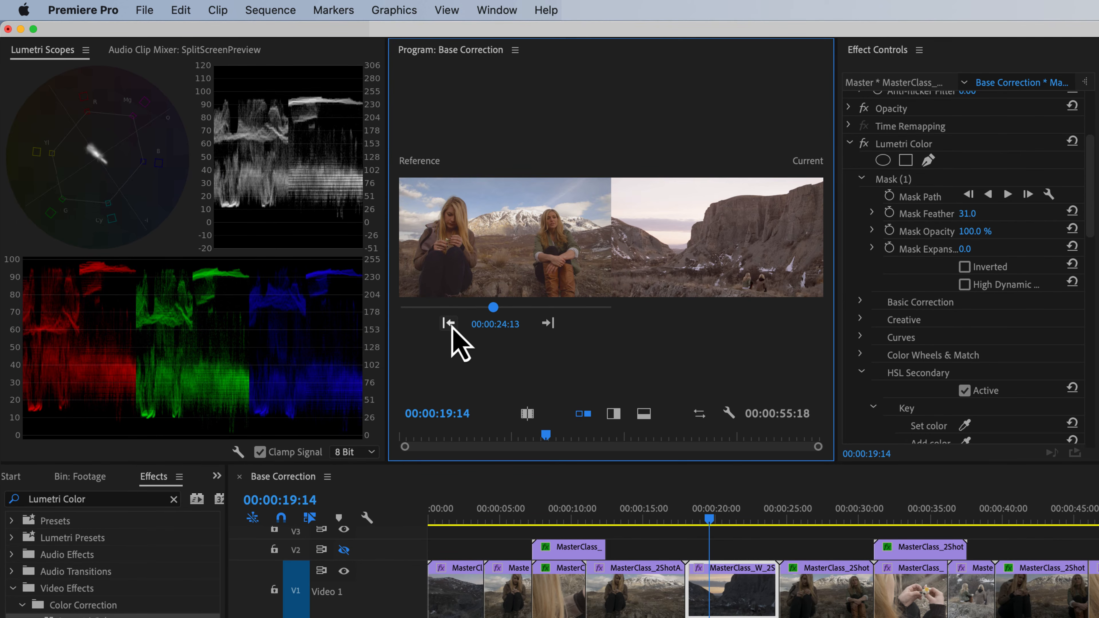
pyautogui.click(613, 416)
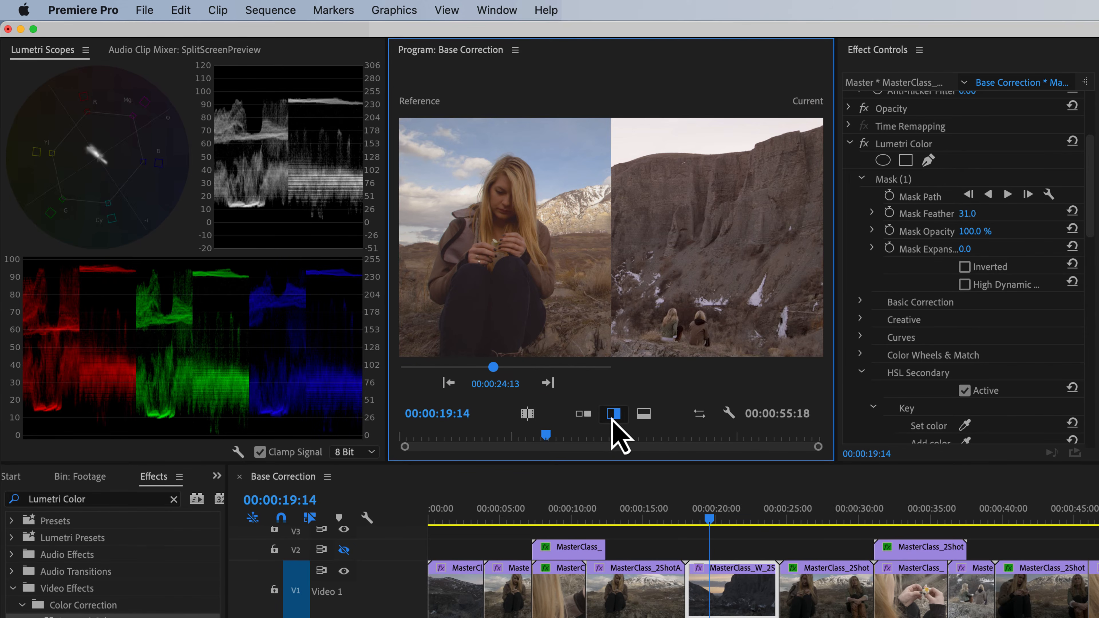
pyautogui.click(700, 414)
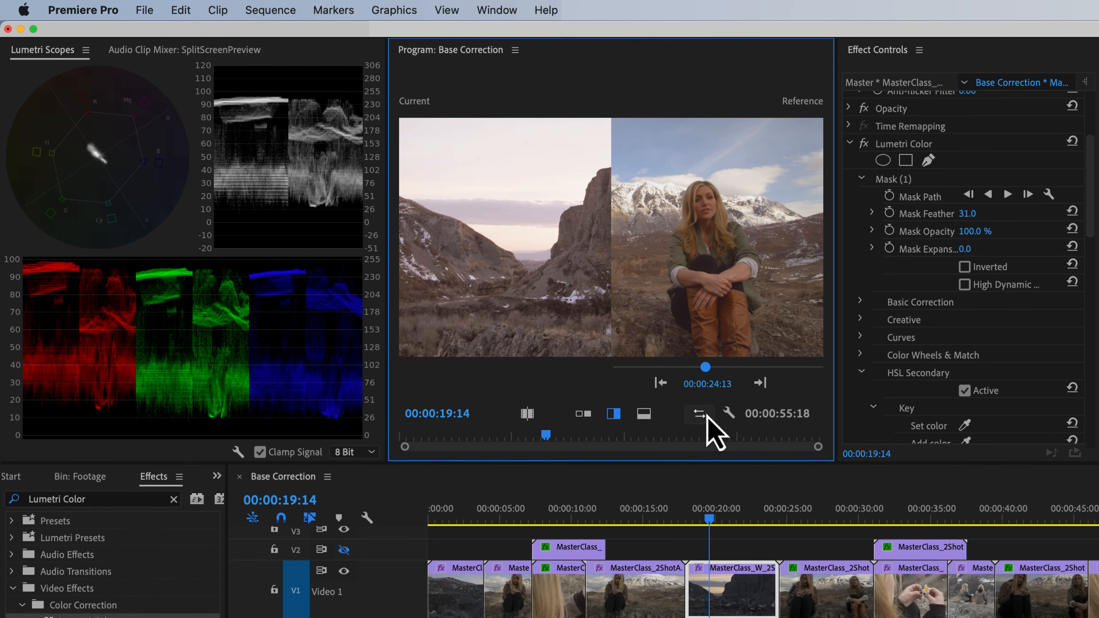
# - Switch the sky's HSL Secondary correction to three-way wheels, lower Shadows and Midtones to the minimum, and push Highlights toward cyan-blue
pyautogui.scroll(-10, 920, 343)
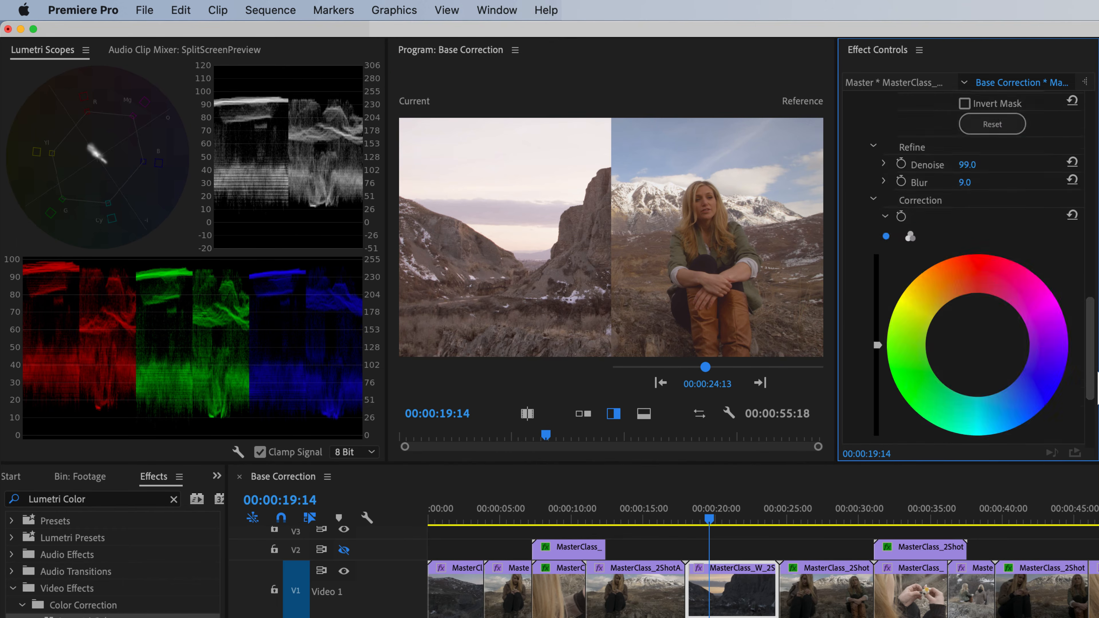
pyautogui.scroll(4, 943, 294)
pyautogui.click(911, 243)
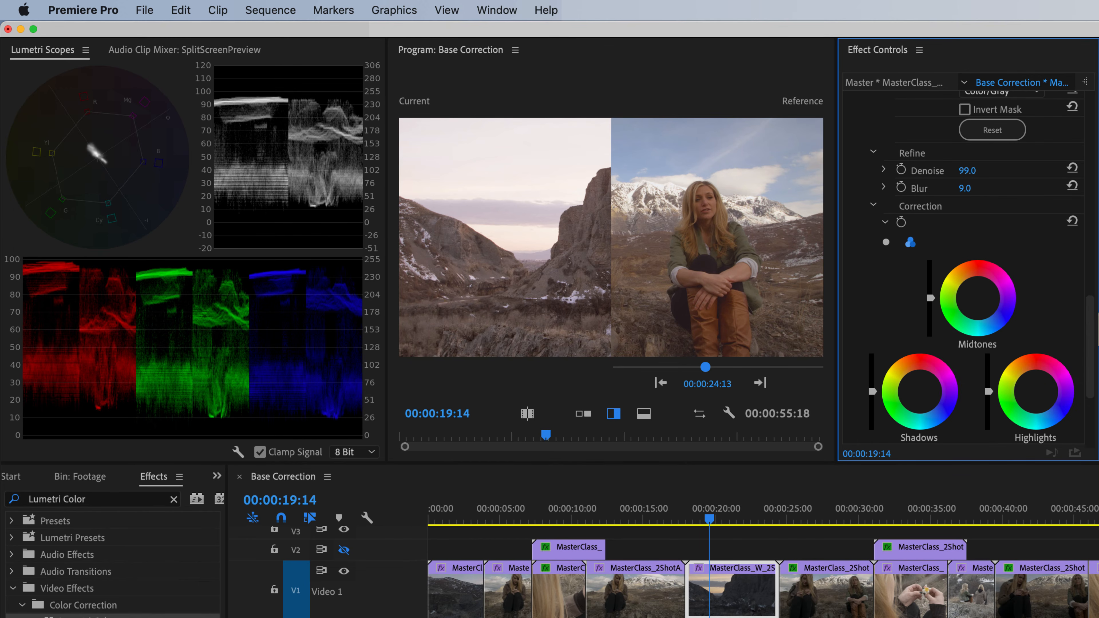
pyautogui.scroll(-3, 945, 314)
pyautogui.moveTo(872, 287); pyautogui.dragTo(872, 327)
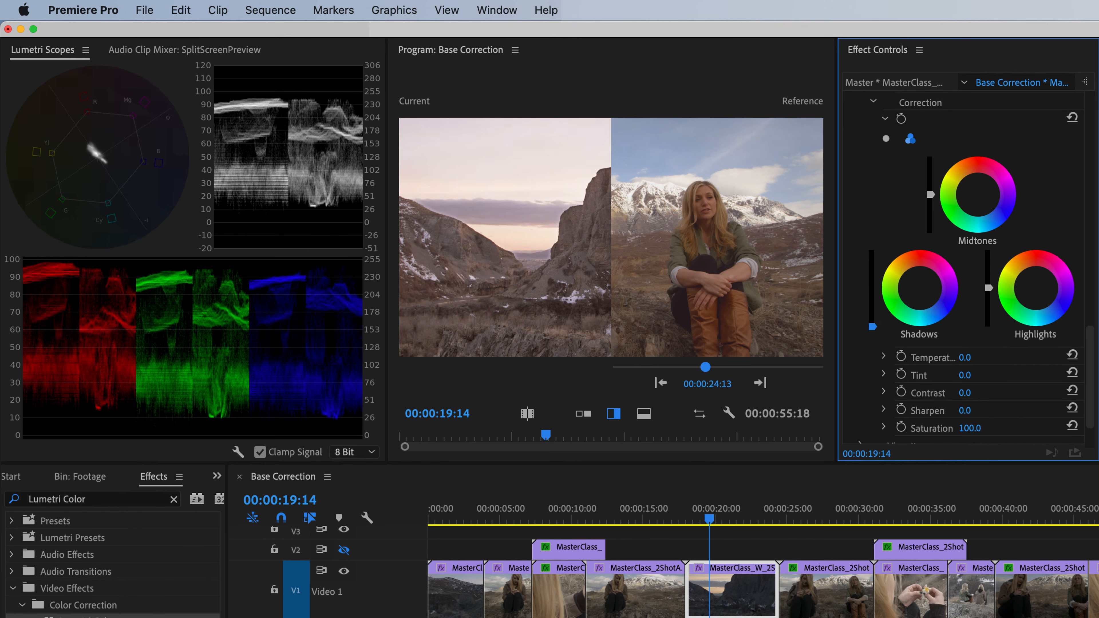
pyautogui.moveTo(930, 195); pyautogui.dragTo(930, 233)
pyautogui.moveTo(1052, 291); pyautogui.dragTo(1044, 318)
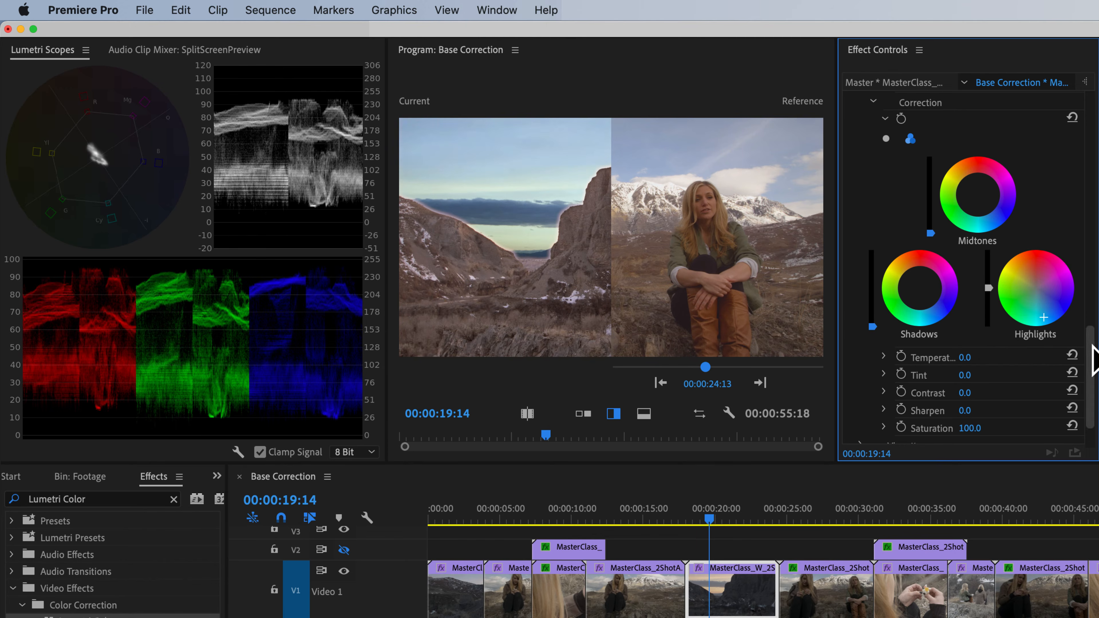
pyautogui.scroll(6, 1093, 357)
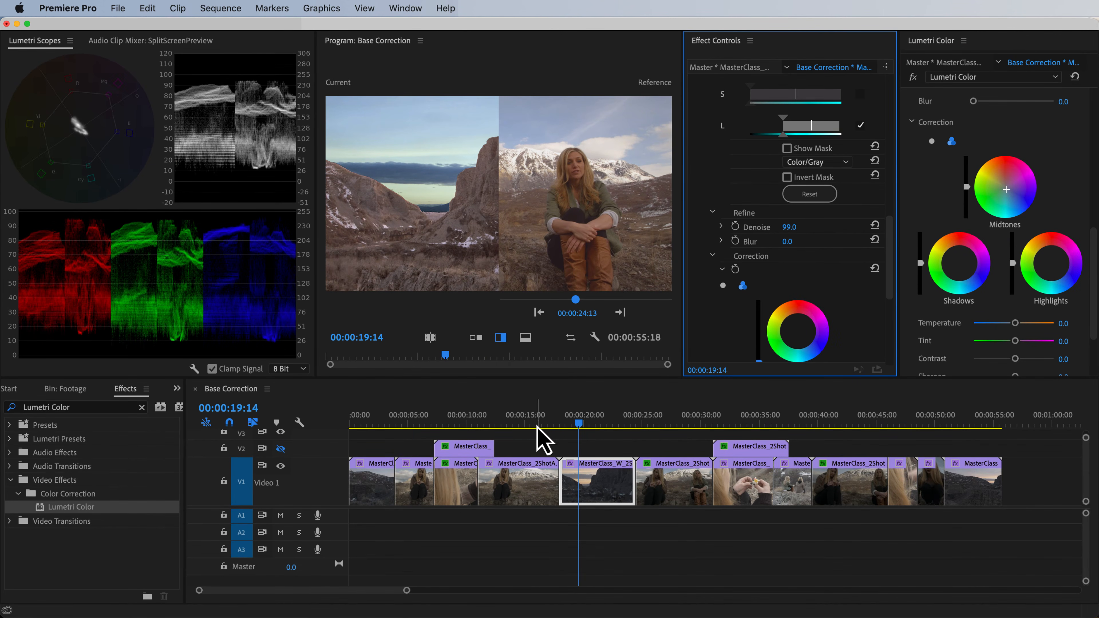
# - Apply a third Lumetri Color effect to the cliff clip, collapse the effects' settings and select the new instance
pyautogui.moveTo(52, 506); pyautogui.dragTo(601, 494)
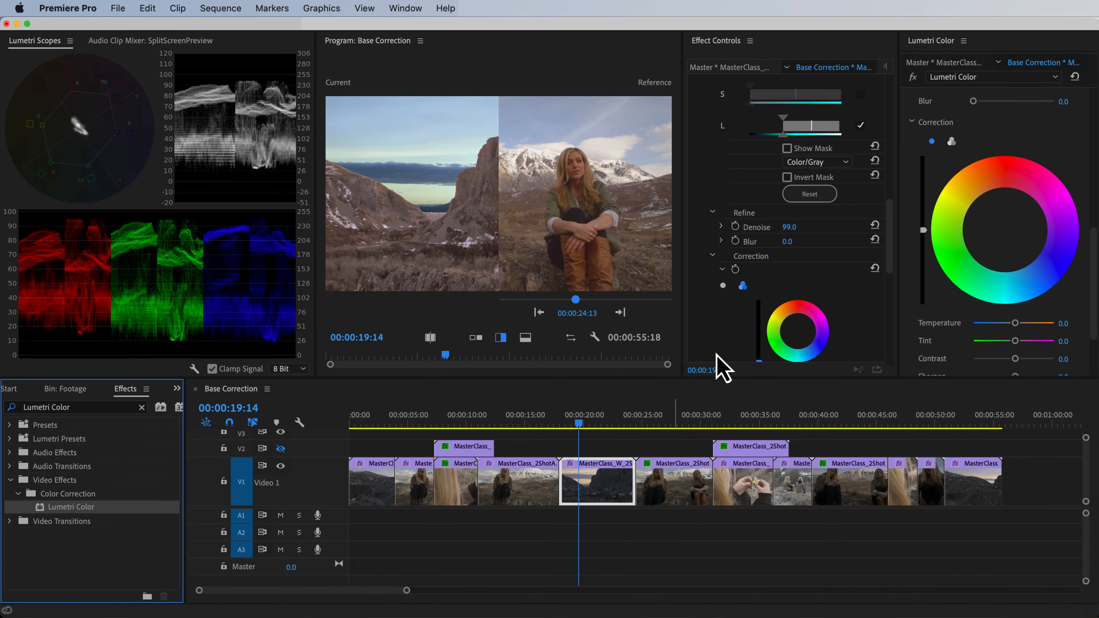
pyautogui.scroll(1, 822, 294)
pyautogui.moveTo(890, 253); pyautogui.dragTo(890, 143)
pyautogui.click(693, 195)
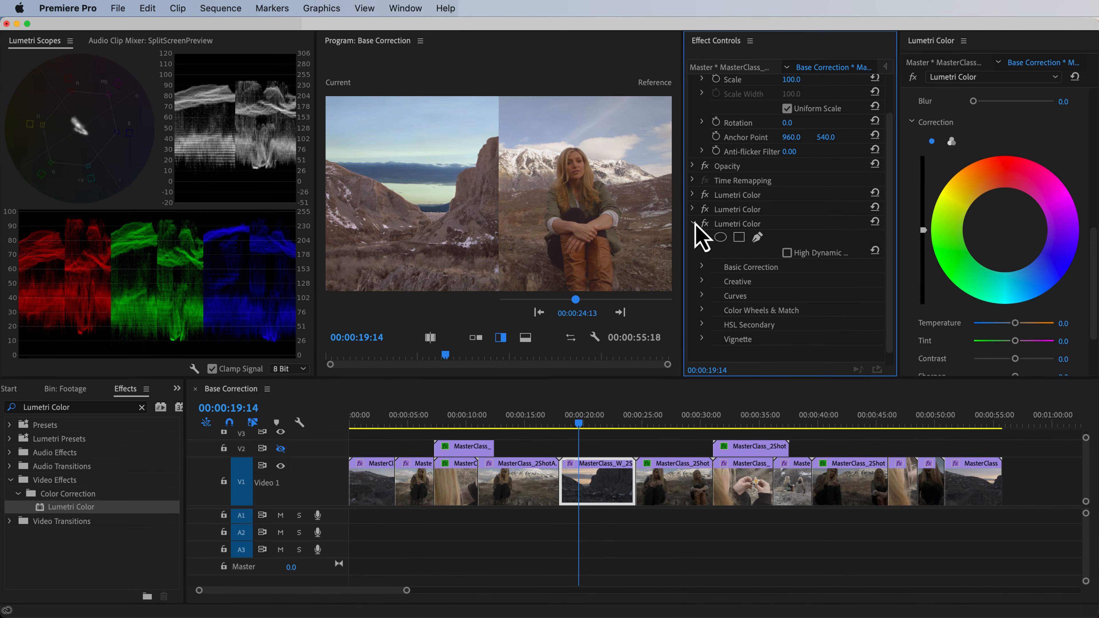
pyautogui.click(696, 238)
pyautogui.click(761, 269)
# - Sample the dark blue cloud band for the HSL Secondary key, show the mask and add more of the cloud's colors
pyautogui.moveTo(1092, 253); pyautogui.dragTo(1086, 139)
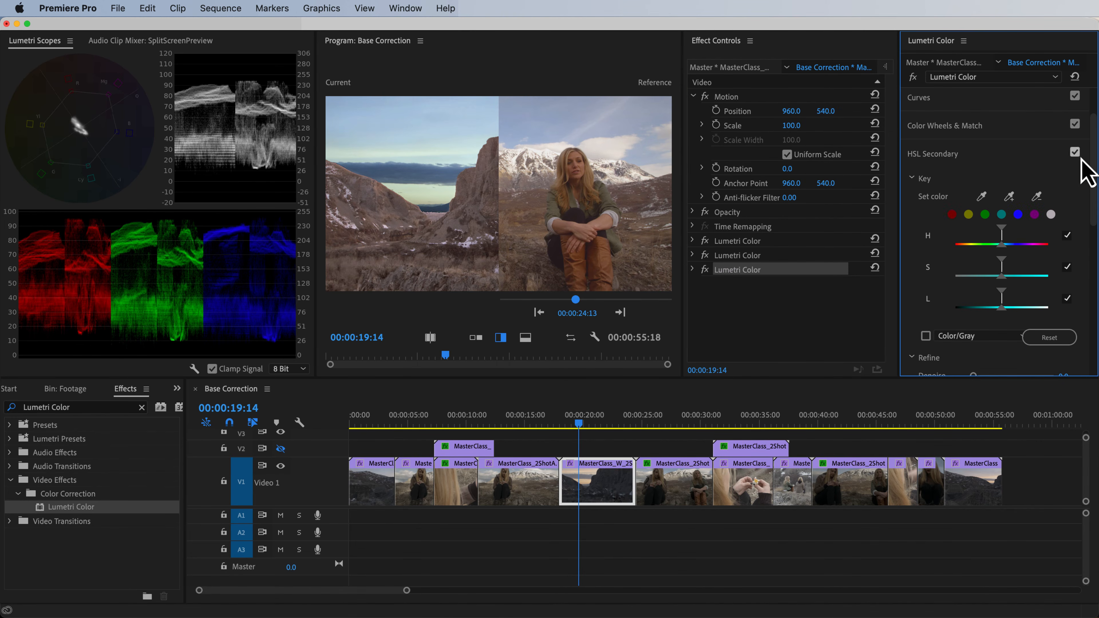
pyautogui.click(981, 196)
pyautogui.click(415, 162)
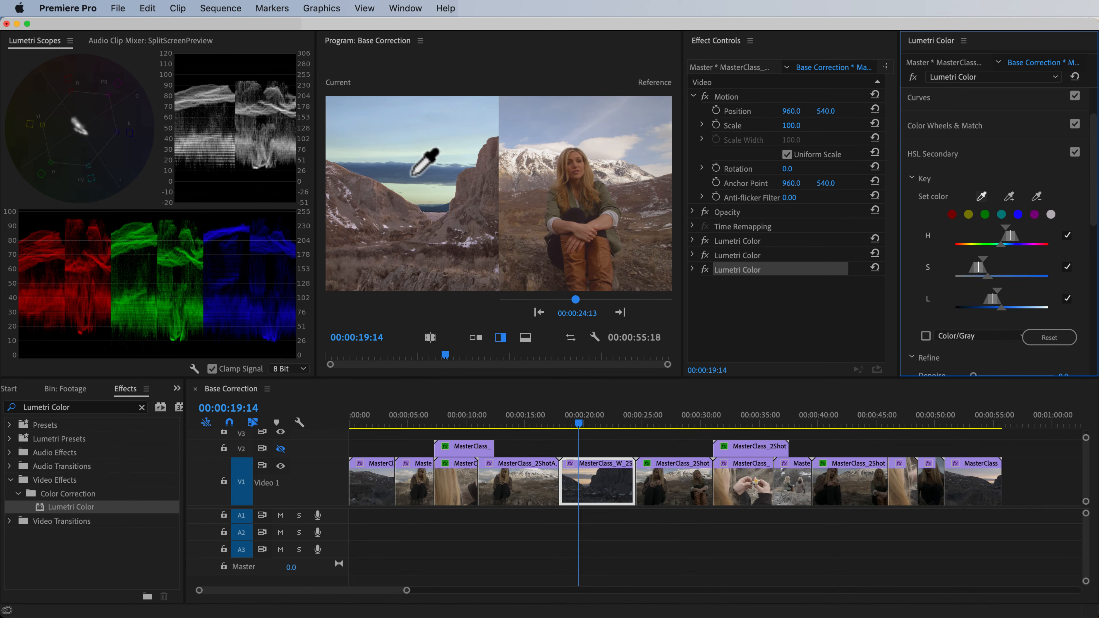
pyautogui.click(925, 337)
pyautogui.click(1009, 197)
pyautogui.click(367, 170)
pyautogui.moveTo(368, 170); pyautogui.dragTo(388, 170)
# - Adjust the cloud key's S and L ranges and set Denoise to 13.6 and Blur to 3.8
pyautogui.moveTo(981, 273)
pyautogui.mouseDown()
pyautogui.moveTo(999, 264)
pyautogui.moveTo(978, 273)
pyautogui.mouseUp()
pyautogui.moveTo(997, 304); pyautogui.dragTo(992, 298)
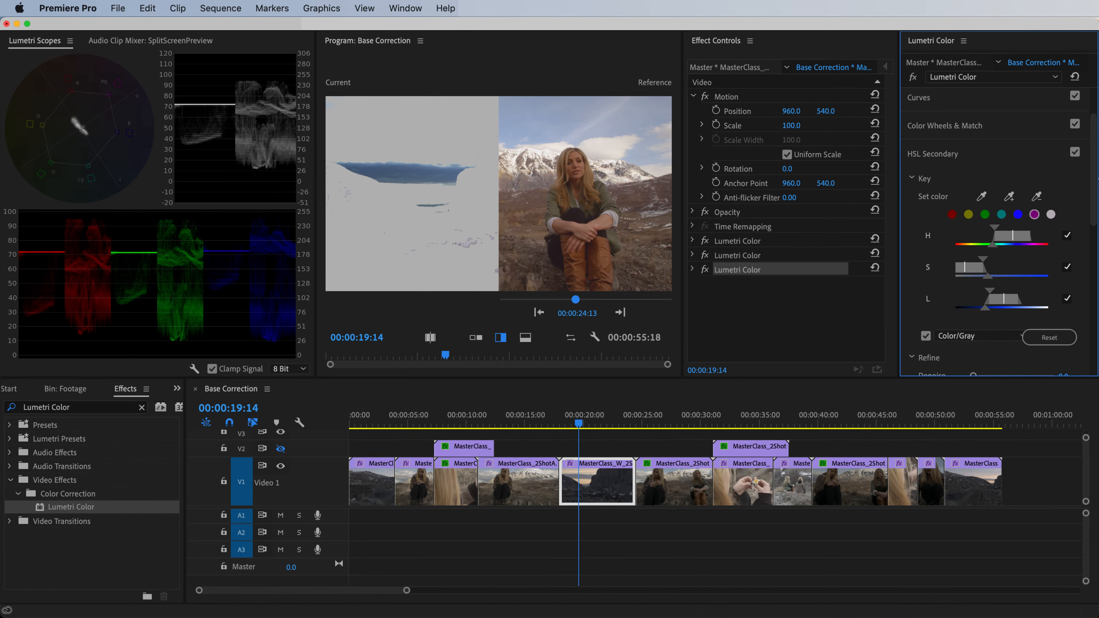
pyautogui.scroll(-5, 995, 260)
pyautogui.moveTo(973, 222)
pyautogui.mouseDown()
pyautogui.moveTo(984, 221)
pyautogui.moveTo(984, 240)
pyautogui.mouseUp()
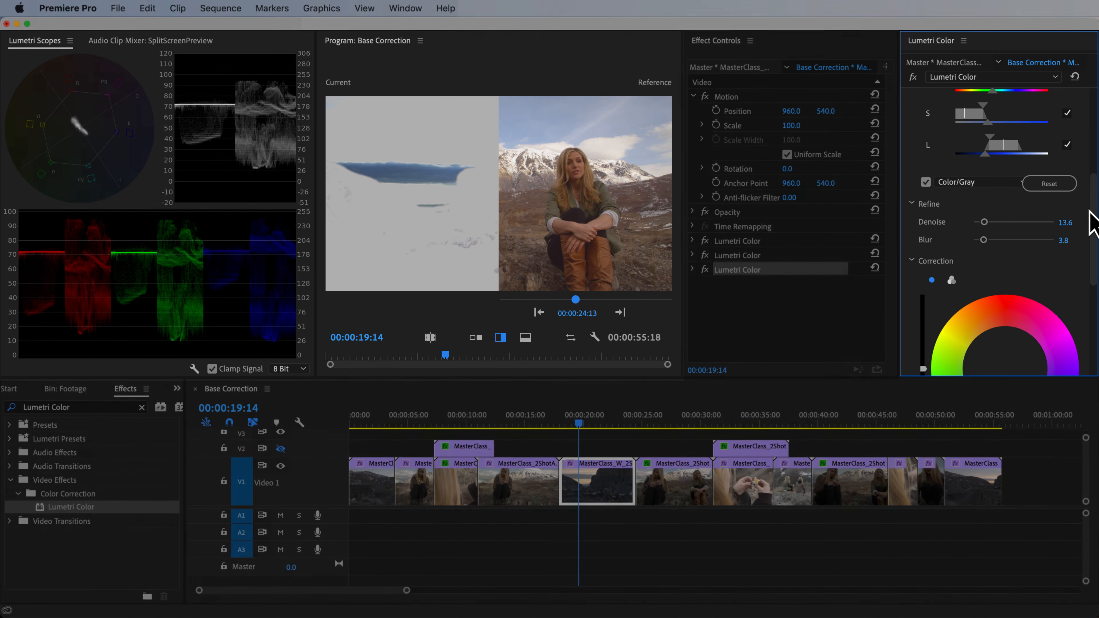
# - Turn off Comparison View to show the keyed cloud band across the full frame
pyautogui.moveTo(1094, 209); pyautogui.dragTo(1095, 156)
pyautogui.scroll(5, 1094, 217)
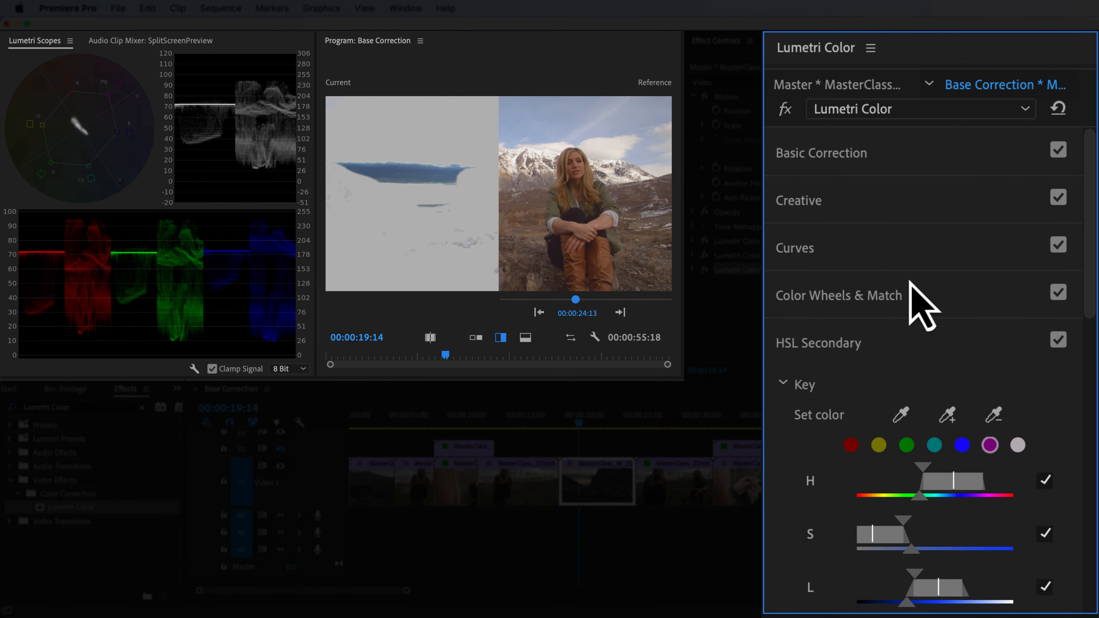
pyautogui.click(907, 291)
pyautogui.click(1038, 336)
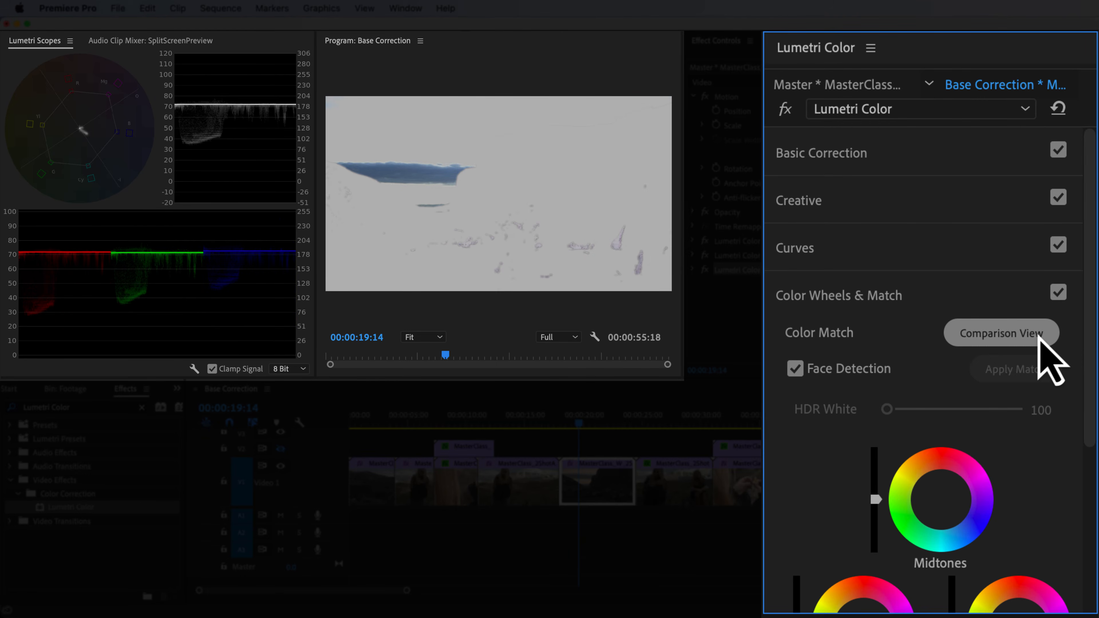
# - Draw a closed pen mask around the dark cloud band on the third Lumetri Color effect
pyautogui.click(694, 270)
pyautogui.click(756, 285)
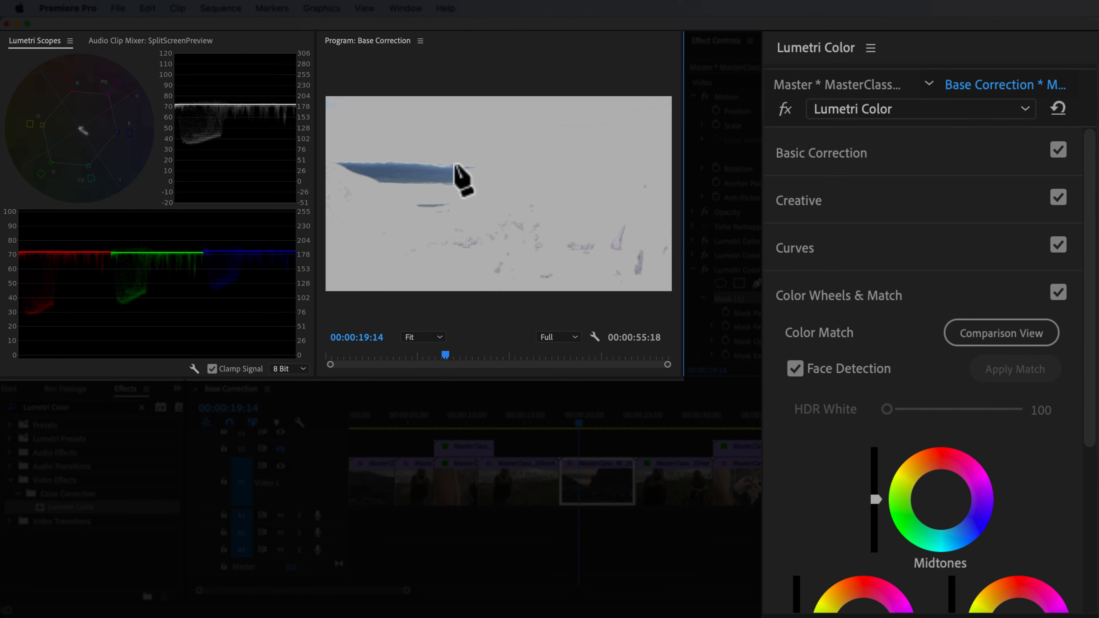
pyautogui.click(482, 161)
pyautogui.click(467, 193)
pyautogui.click(369, 187)
pyautogui.click(330, 144)
pyautogui.click(481, 161)
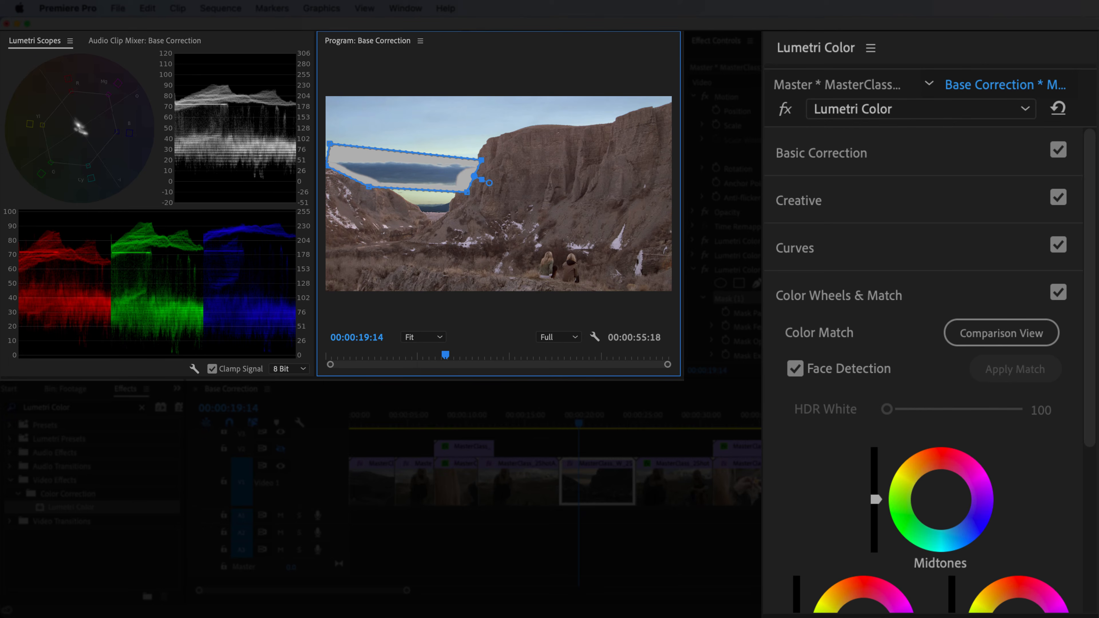
# - Turn Comparison View back on and hide the HSL Secondary mask preview for the cloud key
pyautogui.click(993, 335)
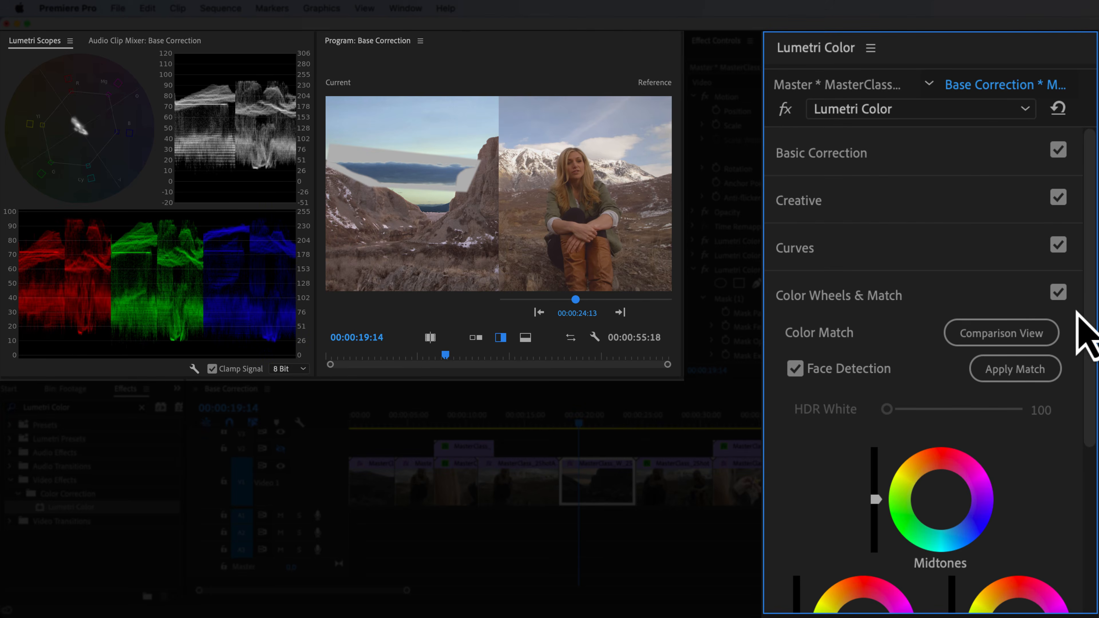
pyautogui.moveTo(1094, 319); pyautogui.dragTo(1073, 567)
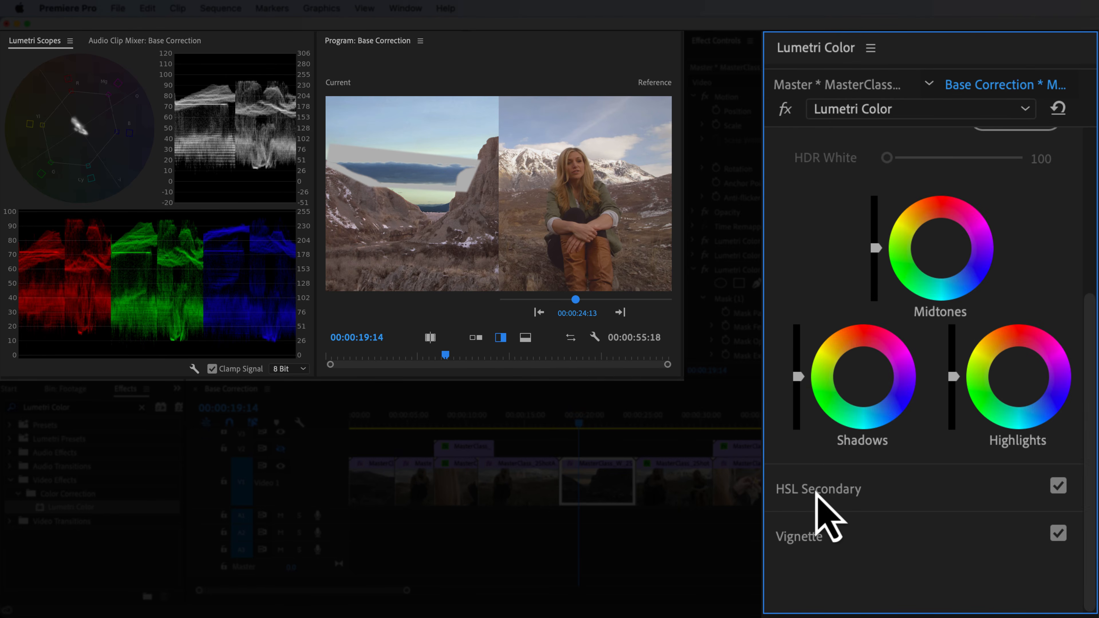
pyautogui.click(816, 490)
pyautogui.click(807, 399)
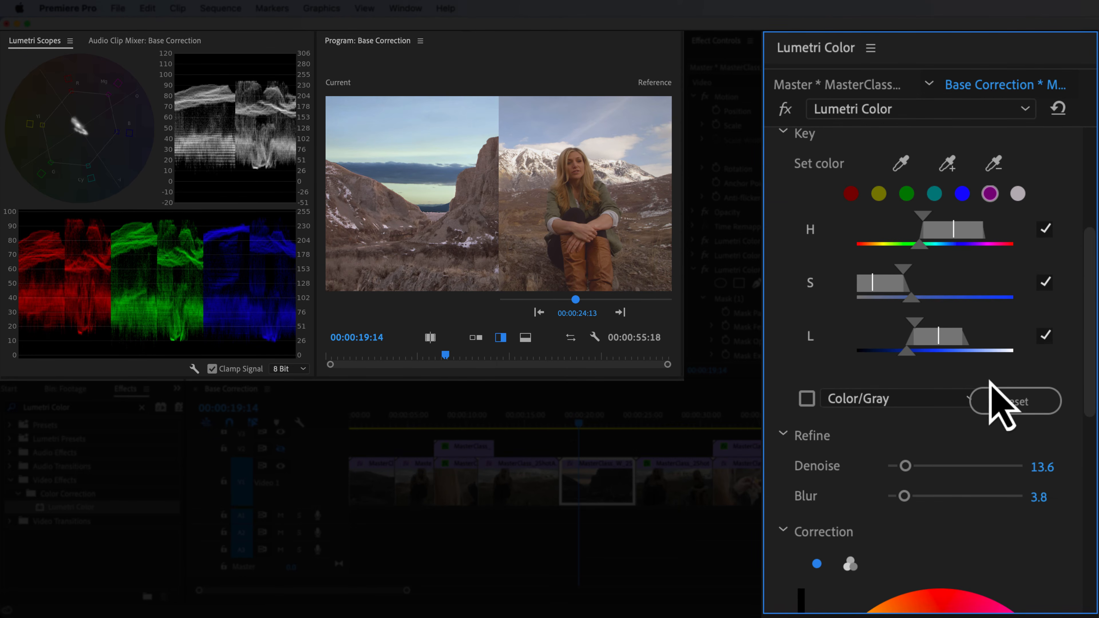
# - Switch the cloud's HSL Secondary correction to three-way wheels and reduce its Saturation to the minimum
pyautogui.moveTo(1088, 367); pyautogui.dragTo(1093, 562)
pyautogui.click(850, 192)
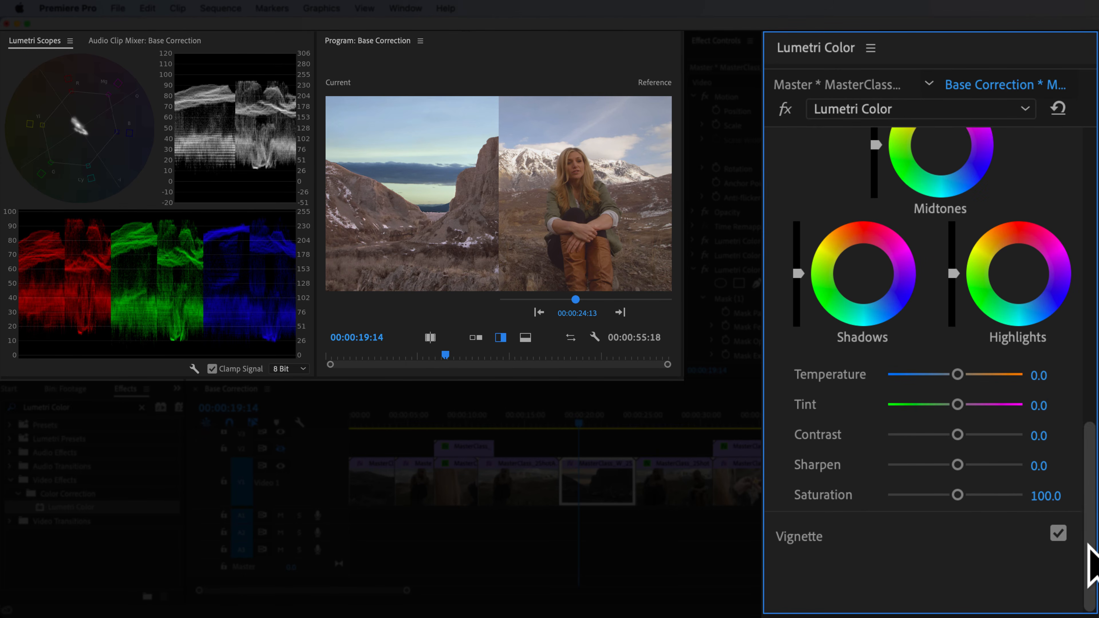
pyautogui.moveTo(958, 495); pyautogui.dragTo(871, 502)
# - Raise the Shadows and Midtones levels of the cloud's HSL Secondary correction to the maximum
pyautogui.scroll(3, 1093, 433)
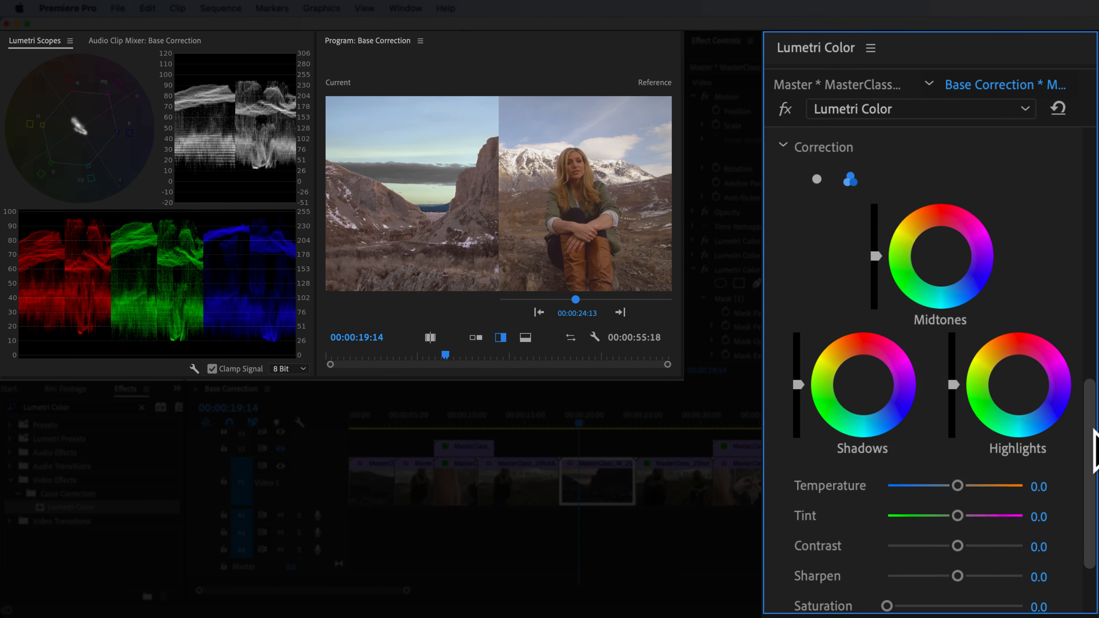
pyautogui.scroll(3, 1095, 450)
pyautogui.moveTo(798, 491); pyautogui.dragTo(799, 439)
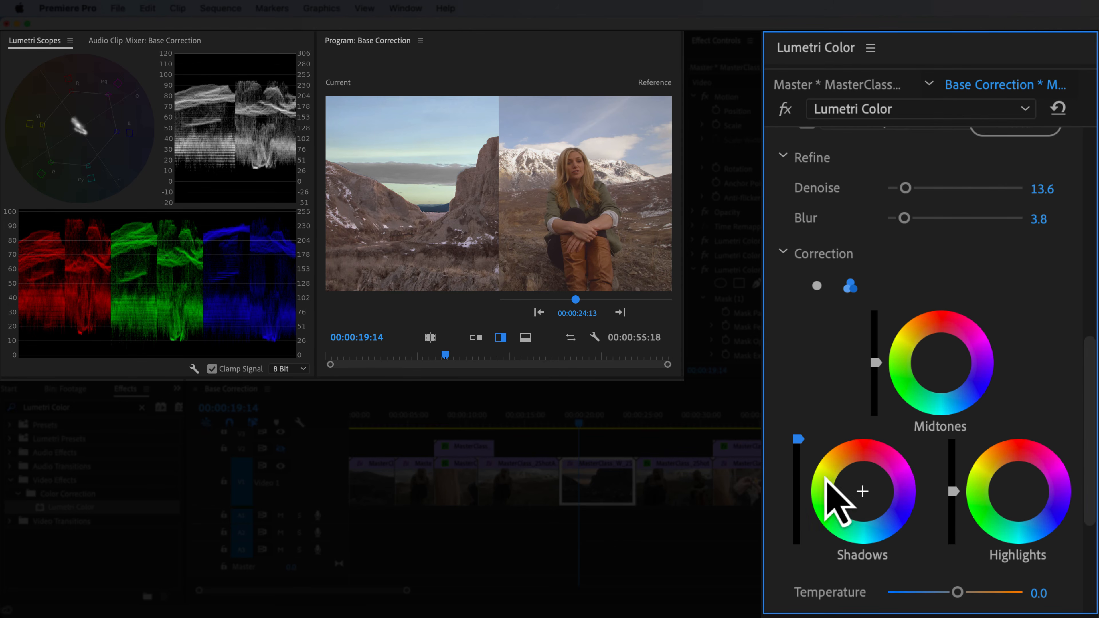
pyautogui.moveTo(876, 363); pyautogui.dragTo(876, 310)
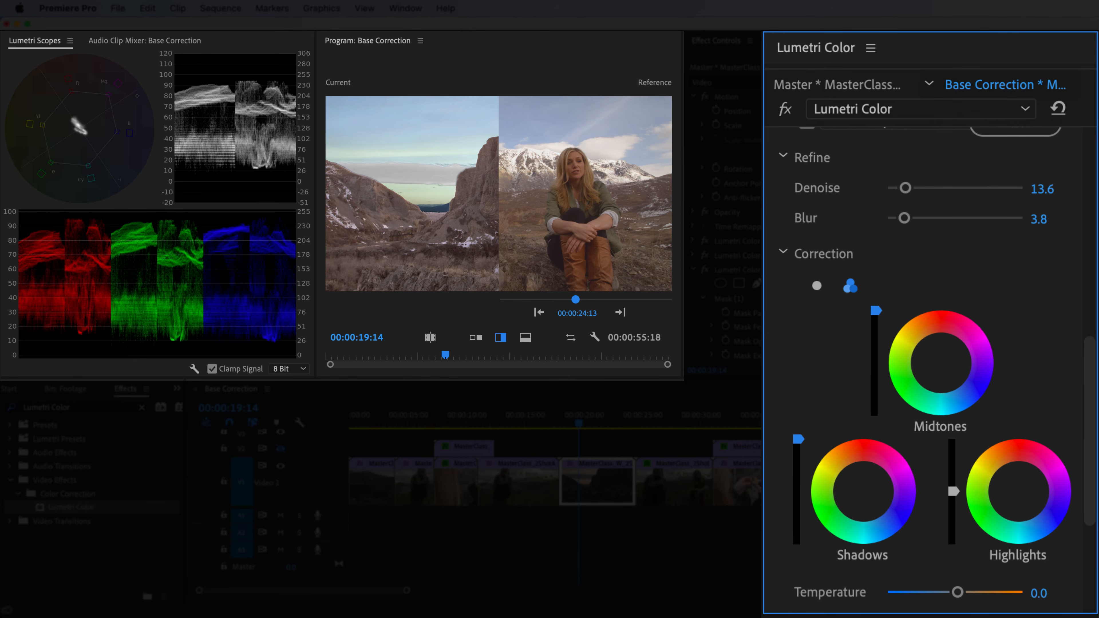
# - Soften the edges of the cloud's HSL Secondary key by raising its Blur to 9.2
pyautogui.scroll(5, 1038, 511)
pyautogui.moveTo(915, 434)
pyautogui.mouseDown()
pyautogui.moveTo(896, 433)
pyautogui.moveTo(912, 434)
pyautogui.mouseUp()
pyautogui.moveTo(905, 380); pyautogui.dragTo(928, 389)
pyautogui.scroll(-3, 1073, 411)
pyautogui.moveTo(904, 485); pyautogui.dragTo(936, 476)
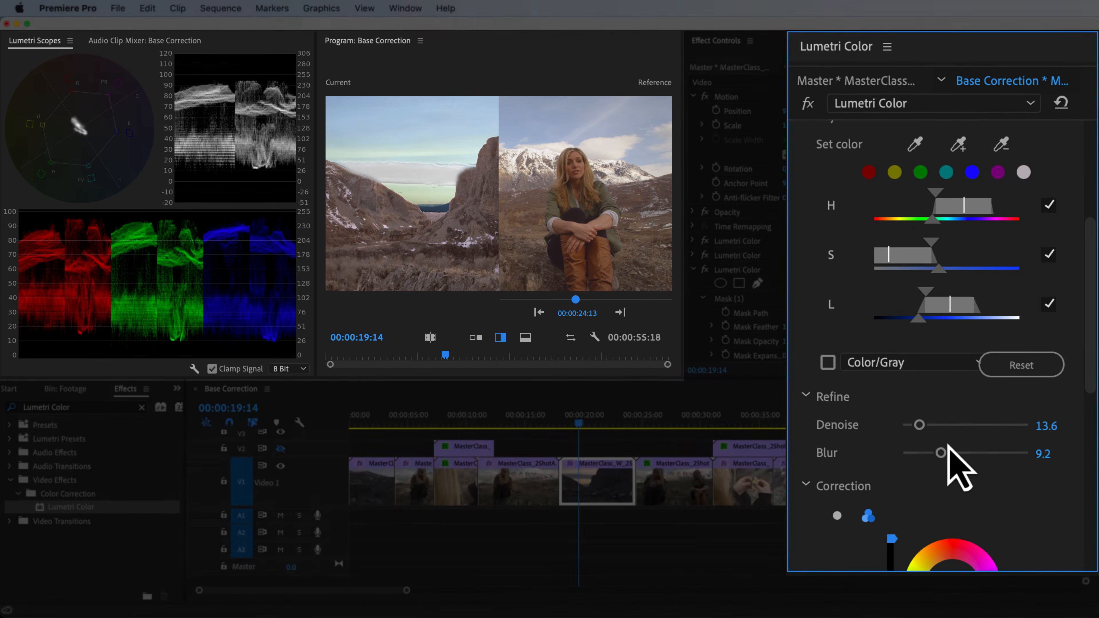
# - Return to the Color Wheels & Match section and turn off Comparison View
pyautogui.moveTo(1094, 226); pyautogui.dragTo(1091, 149)
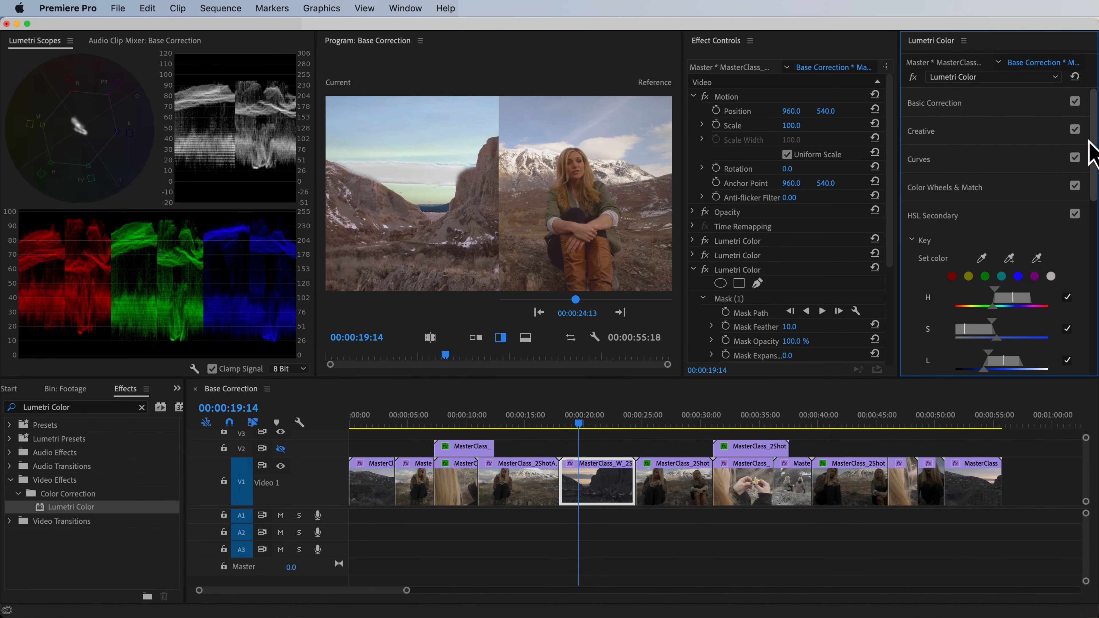
pyautogui.click(943, 190)
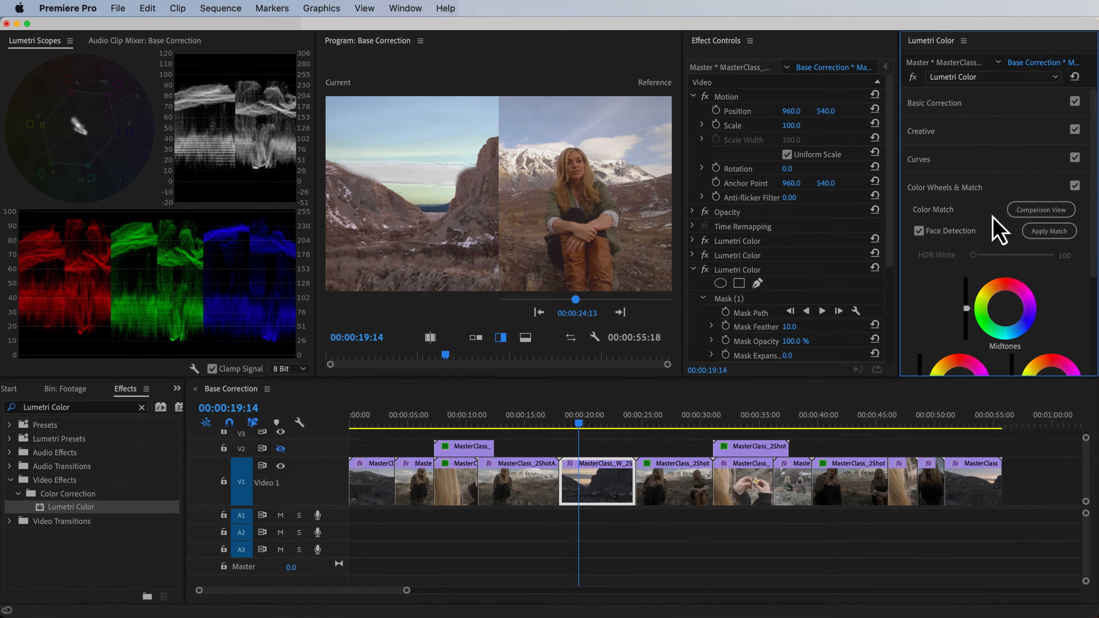
pyautogui.click(1035, 210)
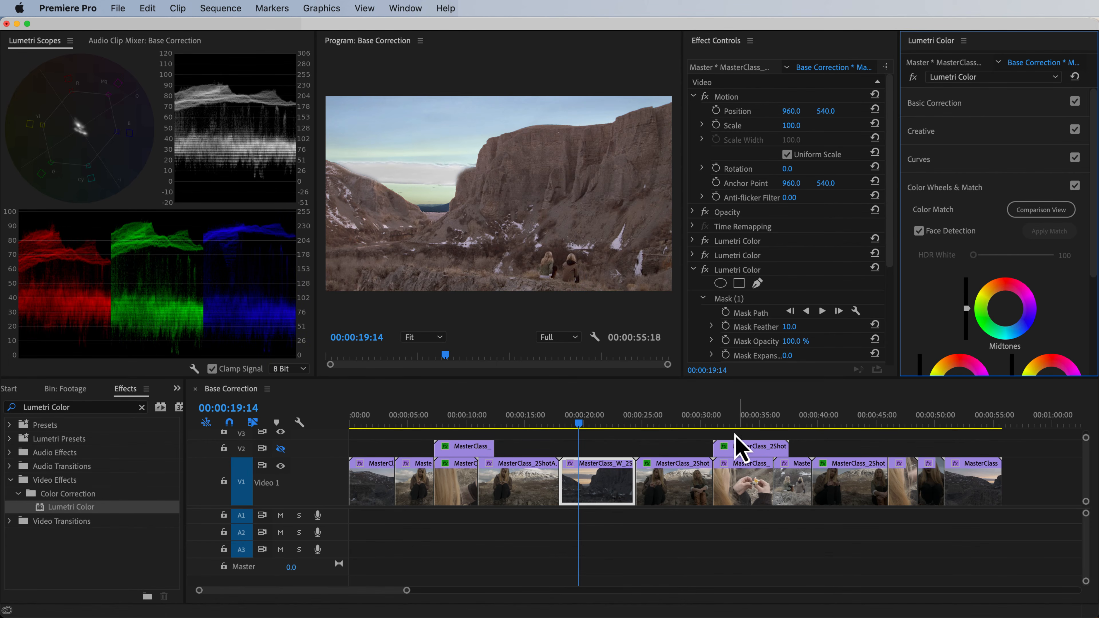
# - Copy the two-shot clip following the cliff shot and paste only its second Lumetri Color effect onto the cliff clip
pyautogui.click(686, 489)
pyautogui.press('super+c')
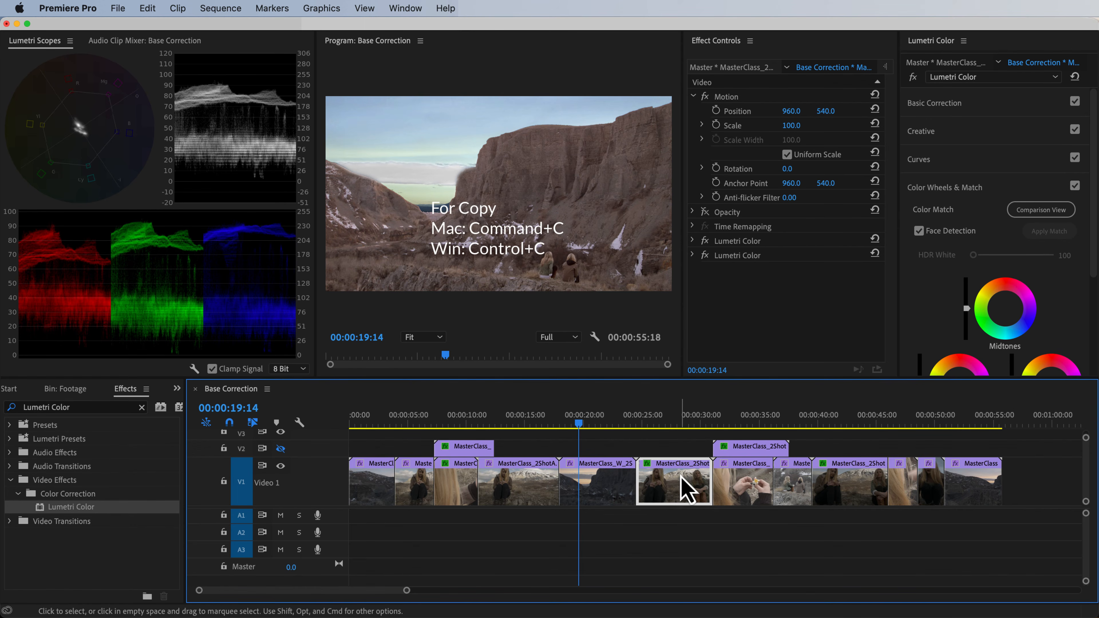
pyautogui.click(599, 493)
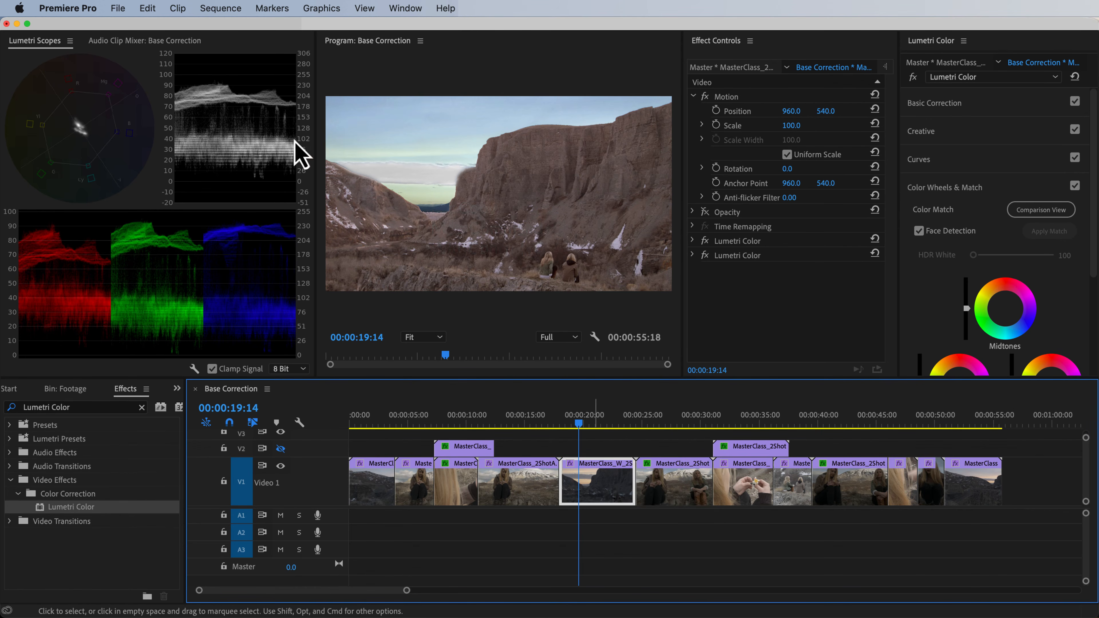
pyautogui.click(149, 8)
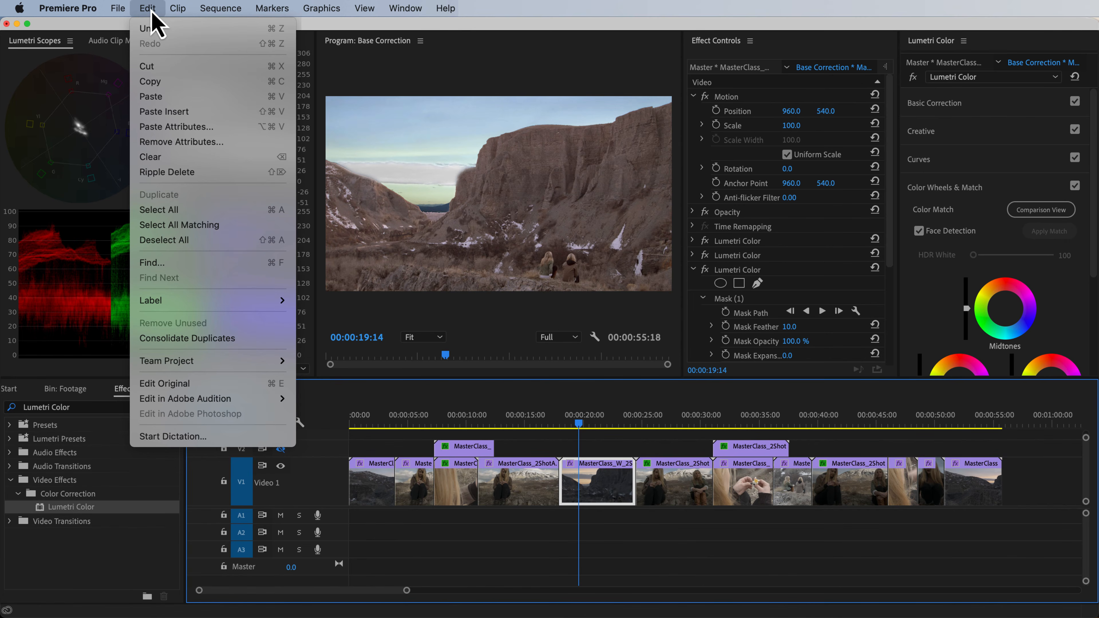
pyautogui.click(192, 127)
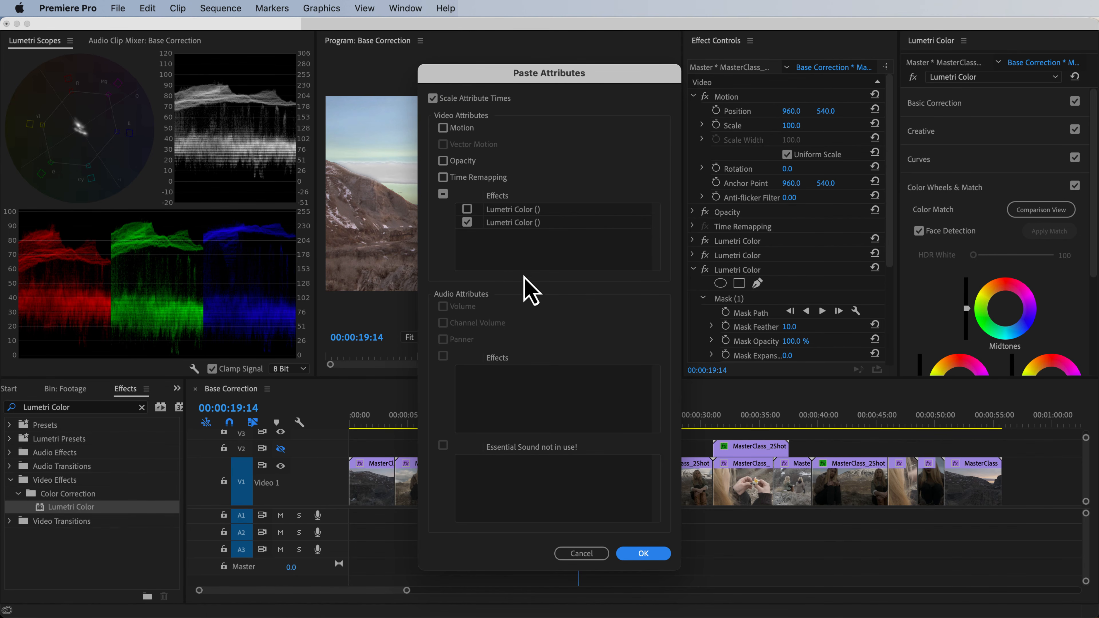
pyautogui.click(643, 554)
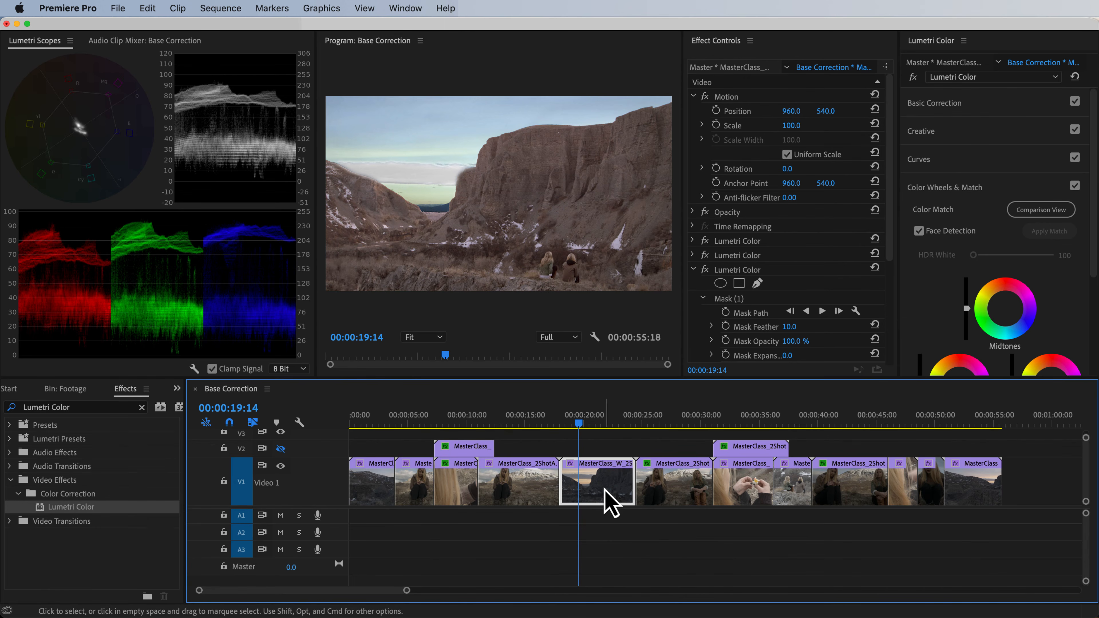
# - Move the pasted fourth Lumetri Color effect's oval mask over the two people in the cliff shot's foreground
pyautogui.click(698, 277)
pyautogui.click(692, 283)
pyautogui.click(720, 298)
pyautogui.moveTo(449, 214); pyautogui.dragTo(568, 266)
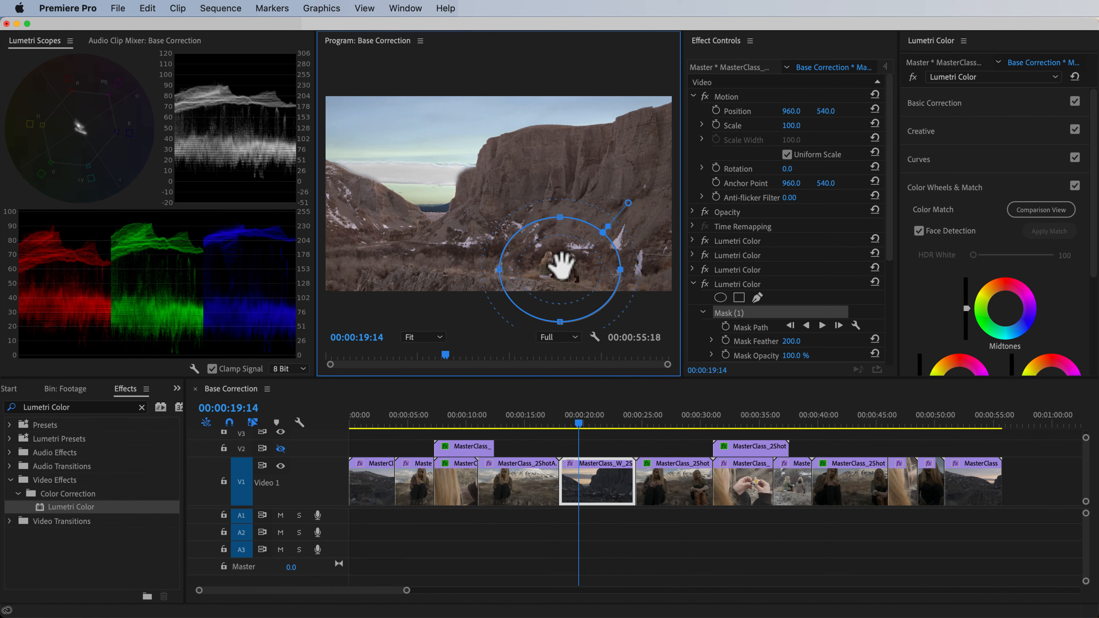
# - Copy the cliff clip's attributes and paste all four Lumetri Color effects onto the sequence's opening wide shot
pyautogui.click(601, 486)
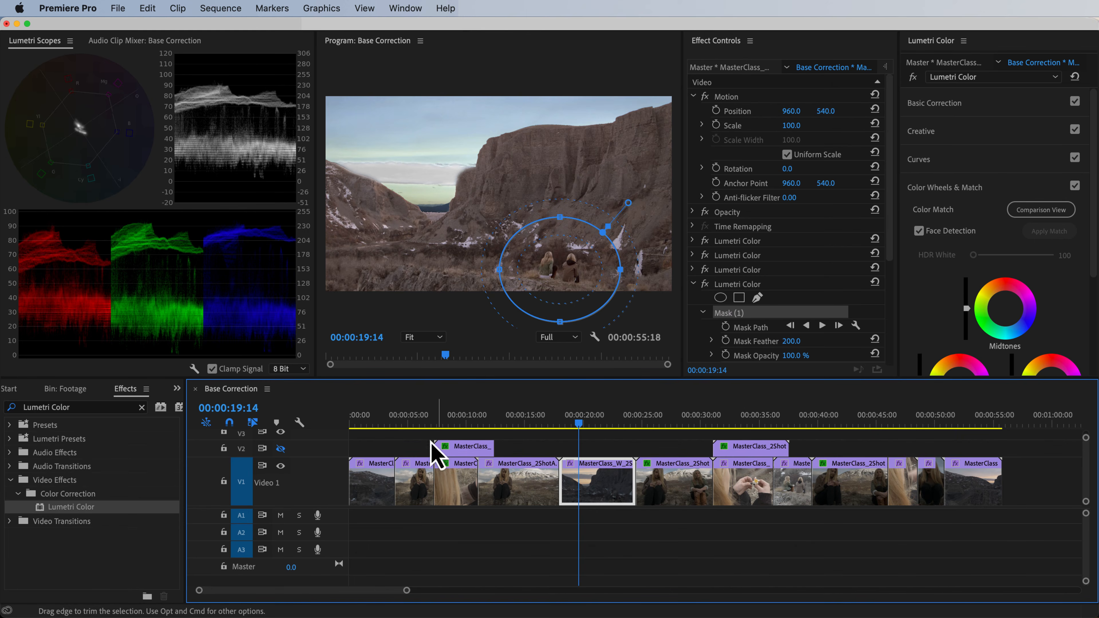
pyautogui.press('Home')
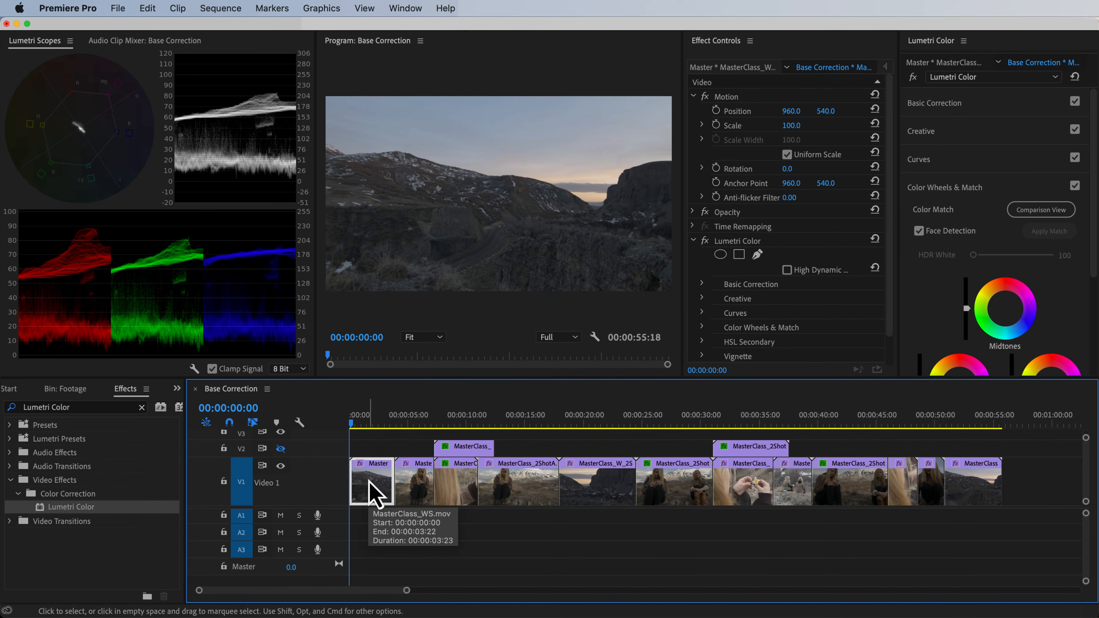
pyautogui.press('super+c')
pyautogui.press('super+alt+v')
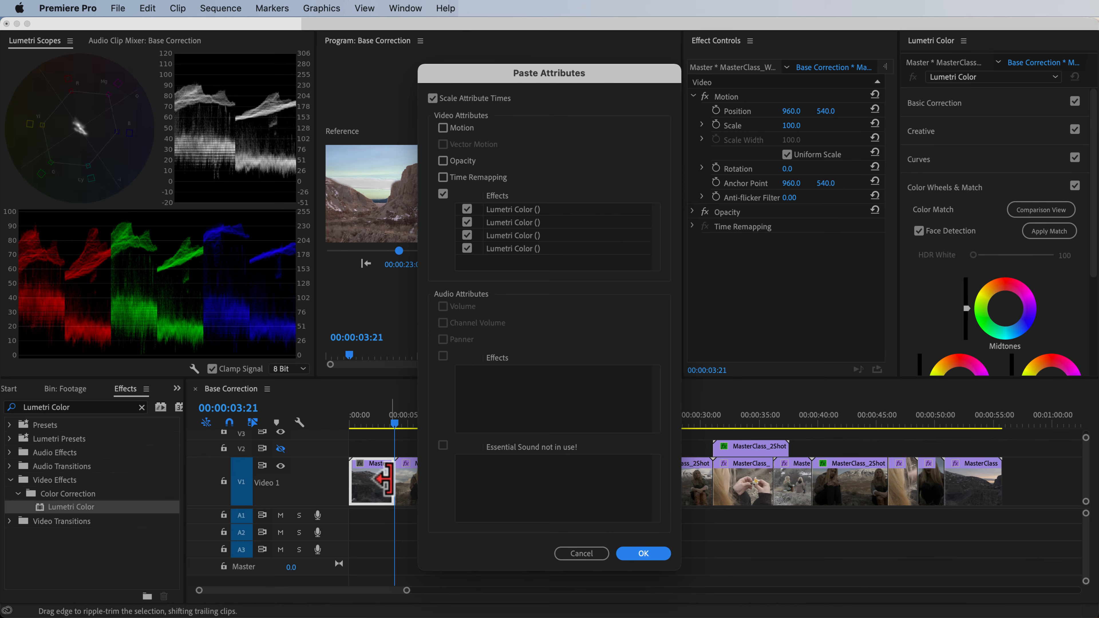
pyautogui.click(649, 555)
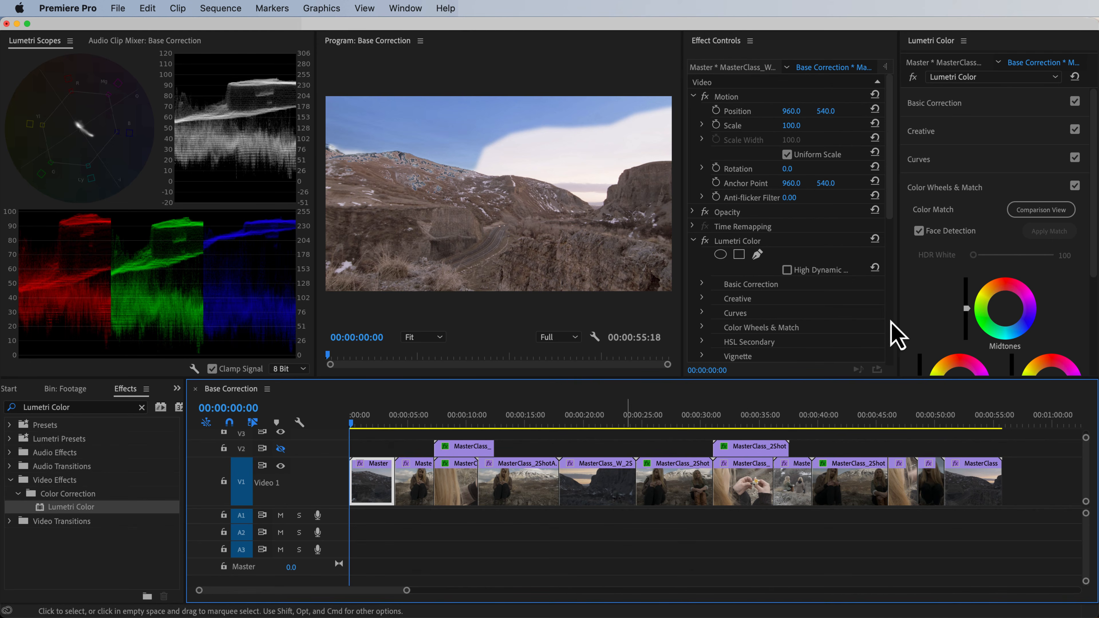
# - Turn on Comparison View side by side, using the cliff shot at 00:00:23:05 as the reference
pyautogui.click(1052, 212)
pyautogui.click(539, 313)
pyautogui.click(540, 316)
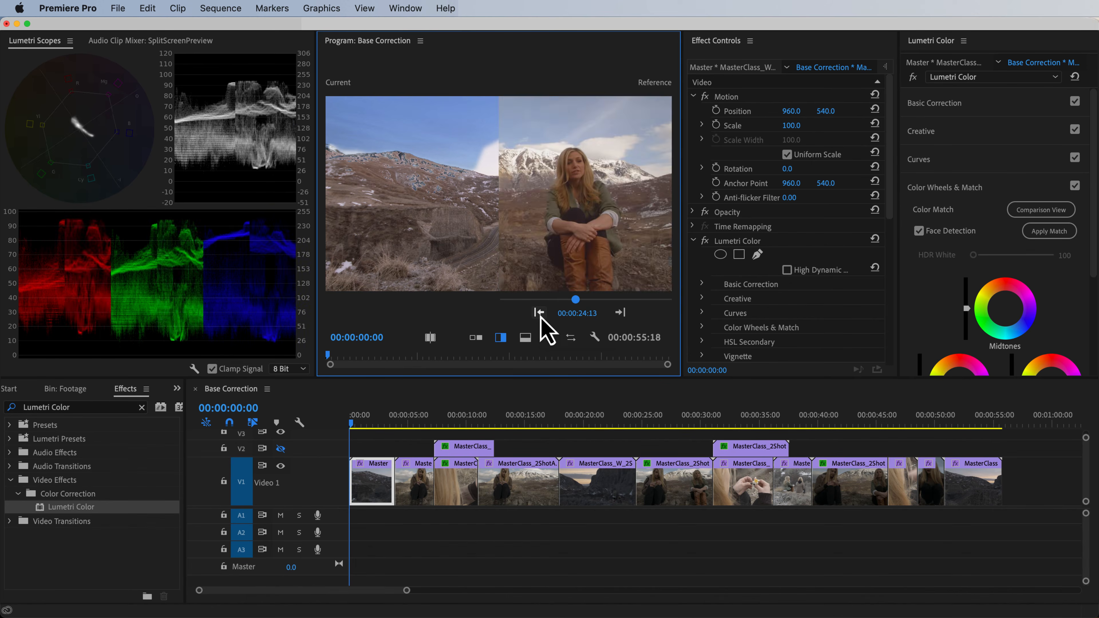
pyautogui.click(541, 317)
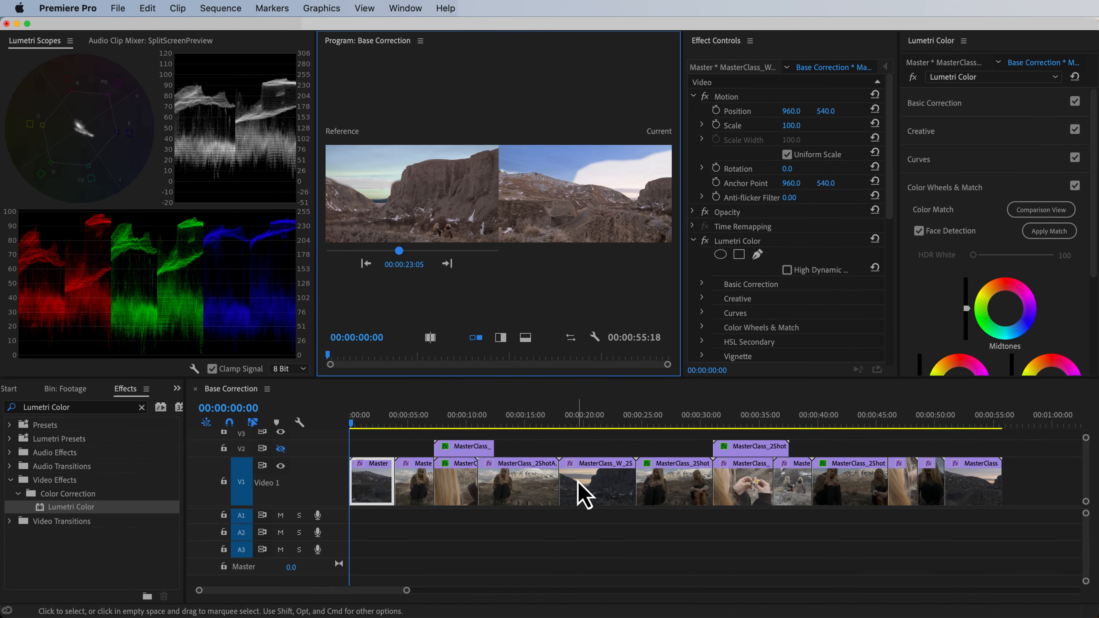
# - Park the playhead at 00:00:03:21 and switch off the opening shot's first and third Lumetri Color effects
pyautogui.click(578, 480)
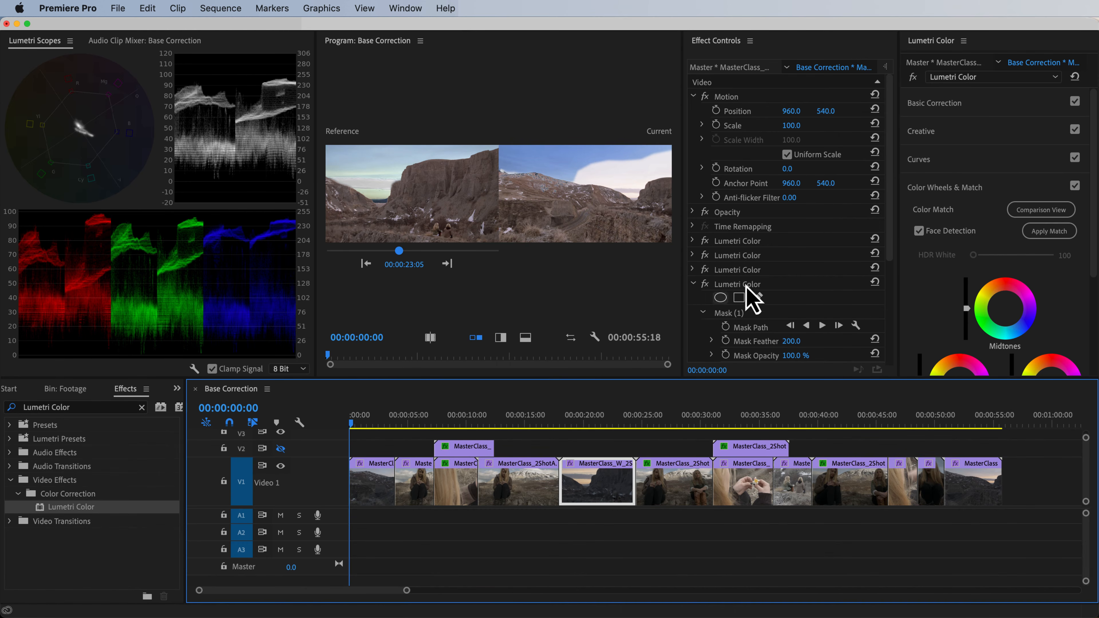
pyautogui.click(693, 284)
pyautogui.click(705, 284)
pyautogui.click(351, 424)
pyautogui.moveTo(351, 426); pyautogui.dragTo(397, 423)
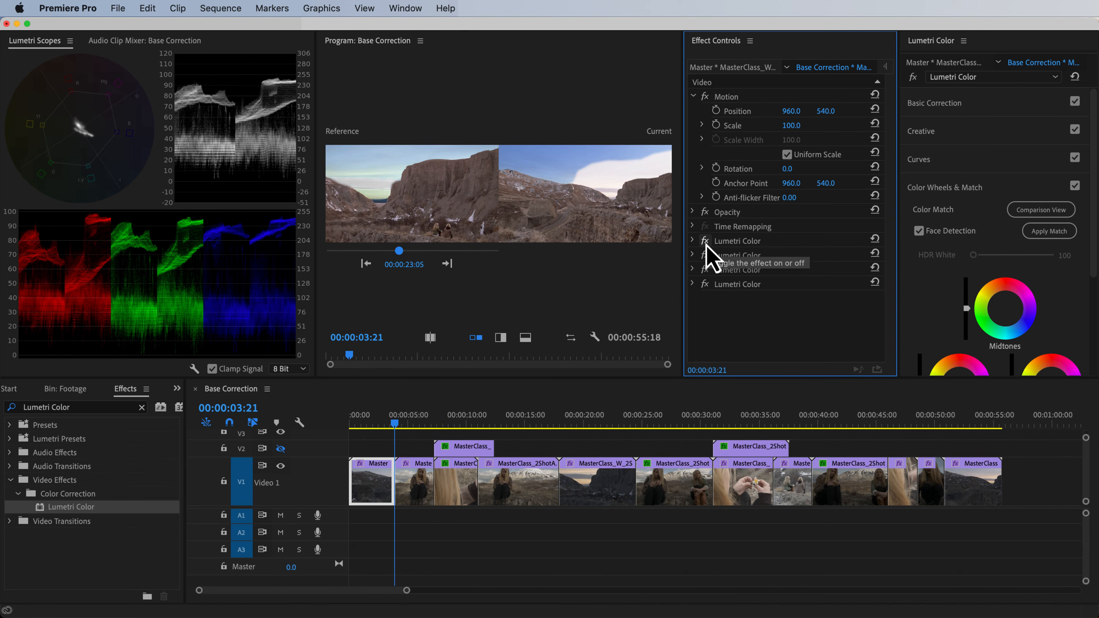
pyautogui.click(705, 241)
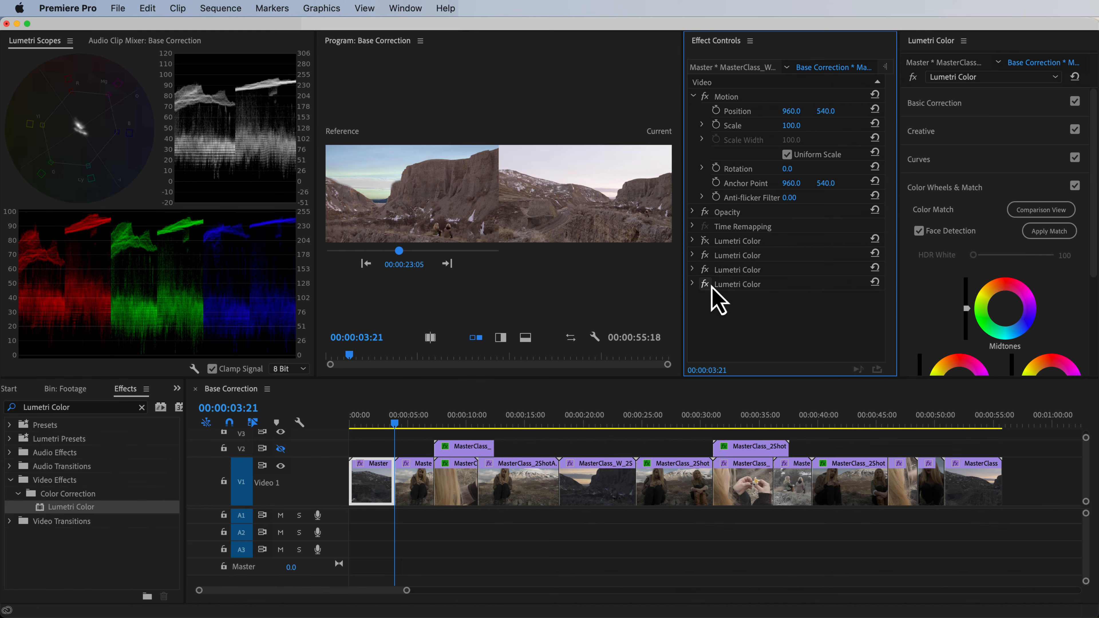
pyautogui.click(704, 270)
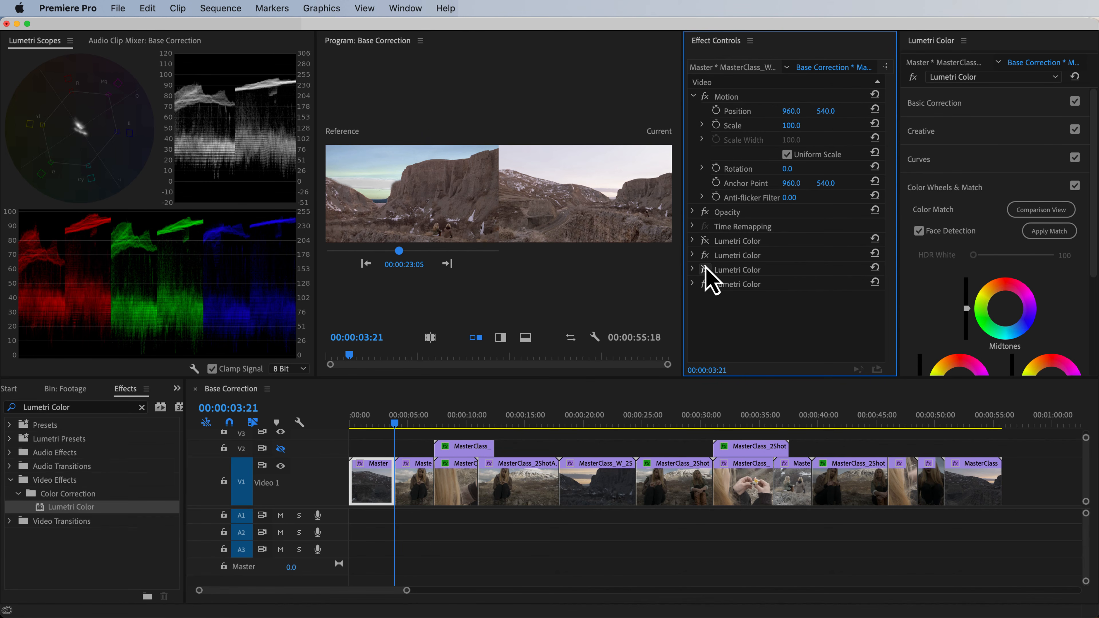
# - In the opening shot's second Lumetri Color effect, set the Basic Correction Highlights to -132 and Shadows to -5
pyautogui.click(693, 256)
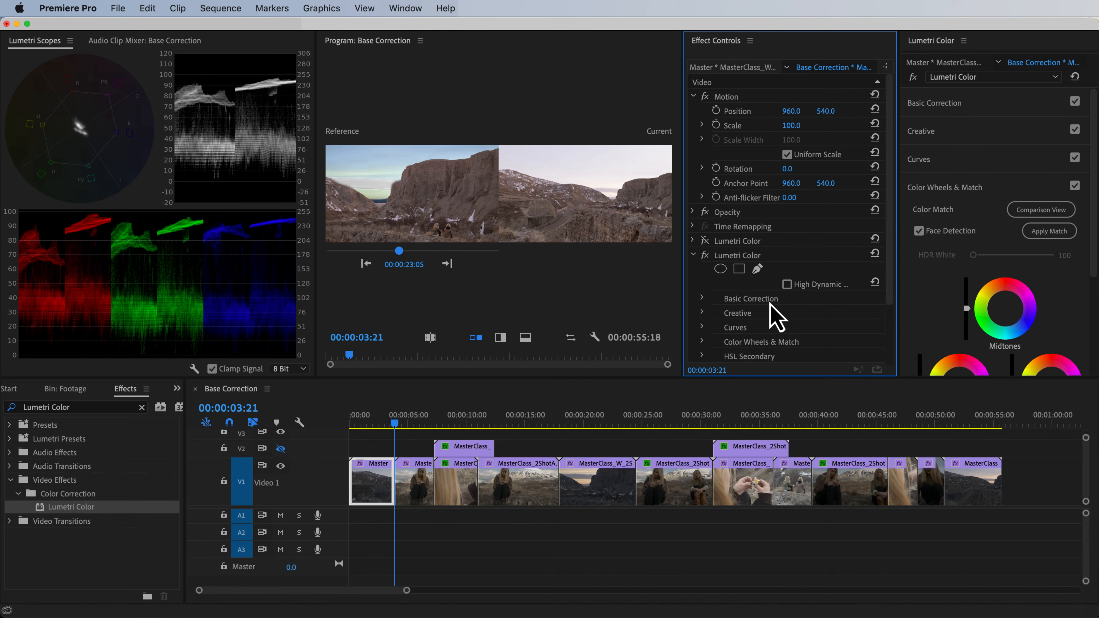
pyautogui.click(701, 299)
pyautogui.moveTo(890, 201); pyautogui.dragTo(871, 294)
pyautogui.click(792, 250)
pyautogui.write('-132')
pyautogui.press('Tab')
pyautogui.write('-5')
pyautogui.press('Return')
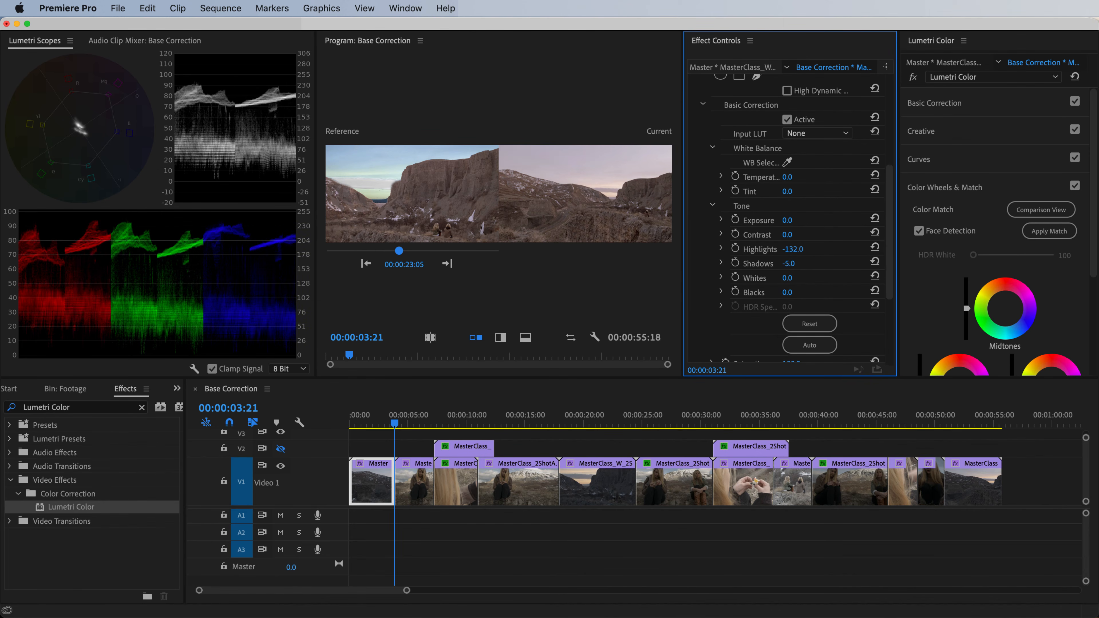
# - Cool the opening shot by setting the second Lumetri Color effect's Temperature to -5
pyautogui.click(800, 176)
pyautogui.write('-5')
pyautogui.press('Return')
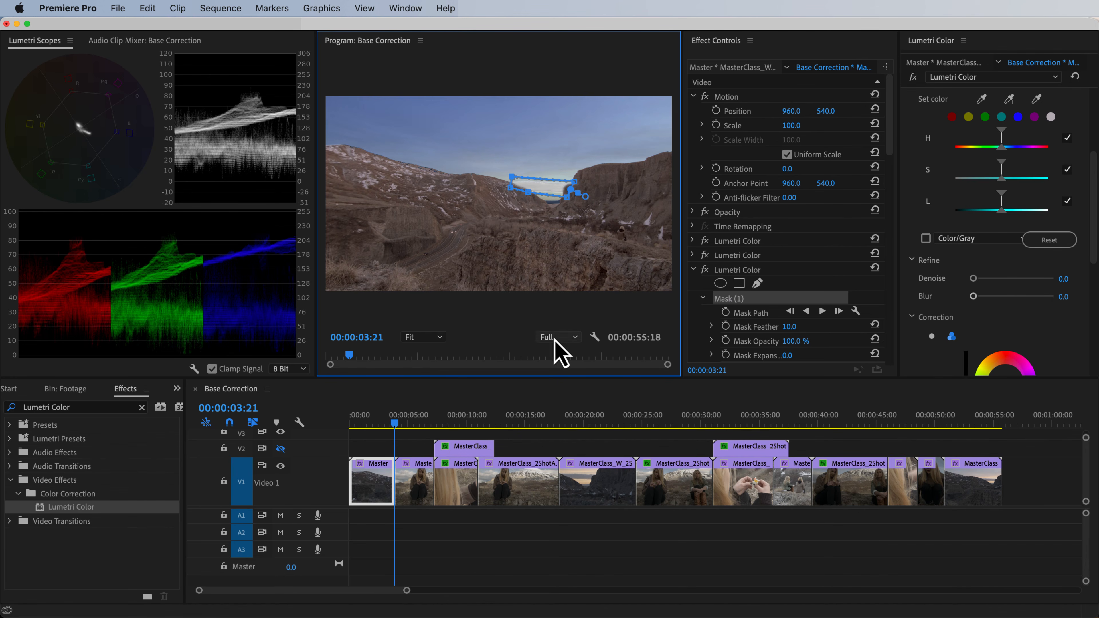
# - Track the third effect's horizon mask backward from 00:00:03:21, and the skyline mask forward from the start of the opening shot
pyautogui.click(806, 311)
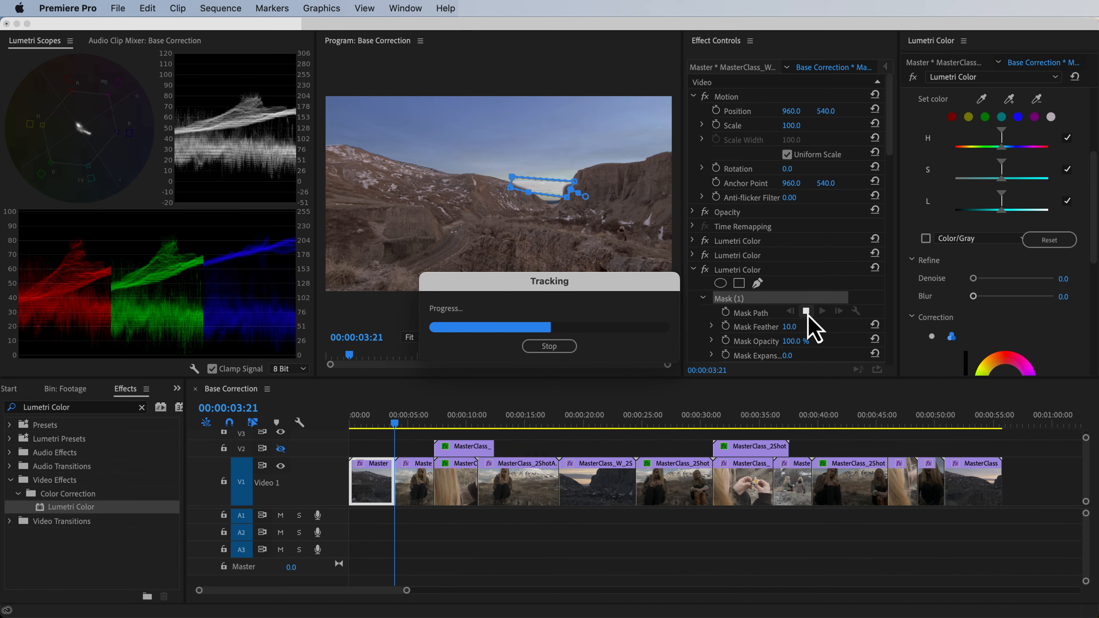
pyautogui.scroll(-10, 802, 273)
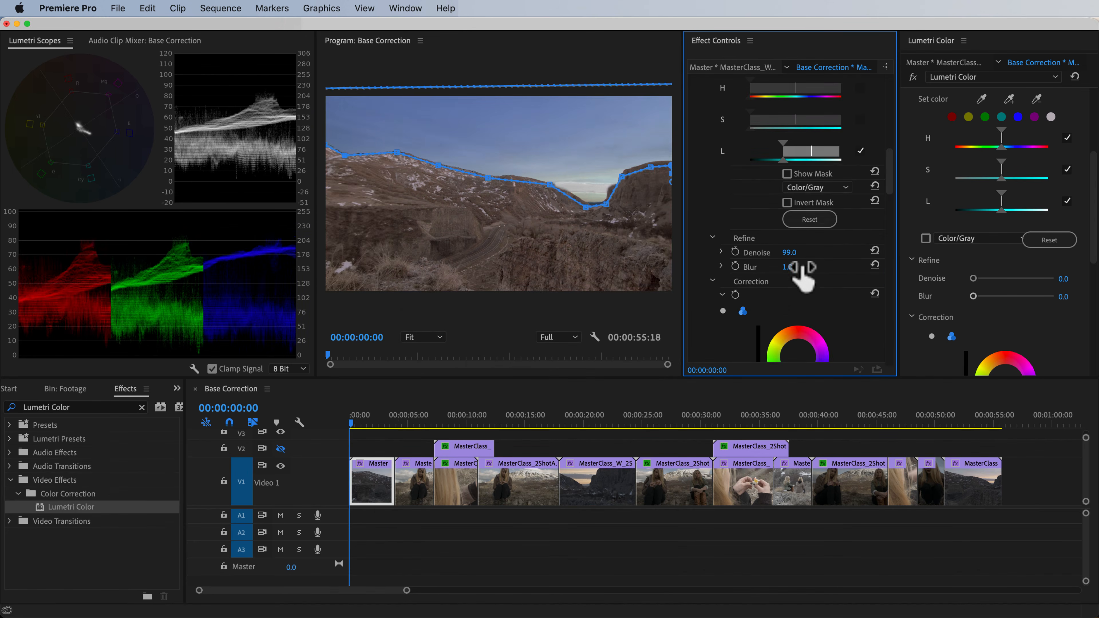
pyautogui.scroll(7, 810, 216)
pyautogui.click(823, 195)
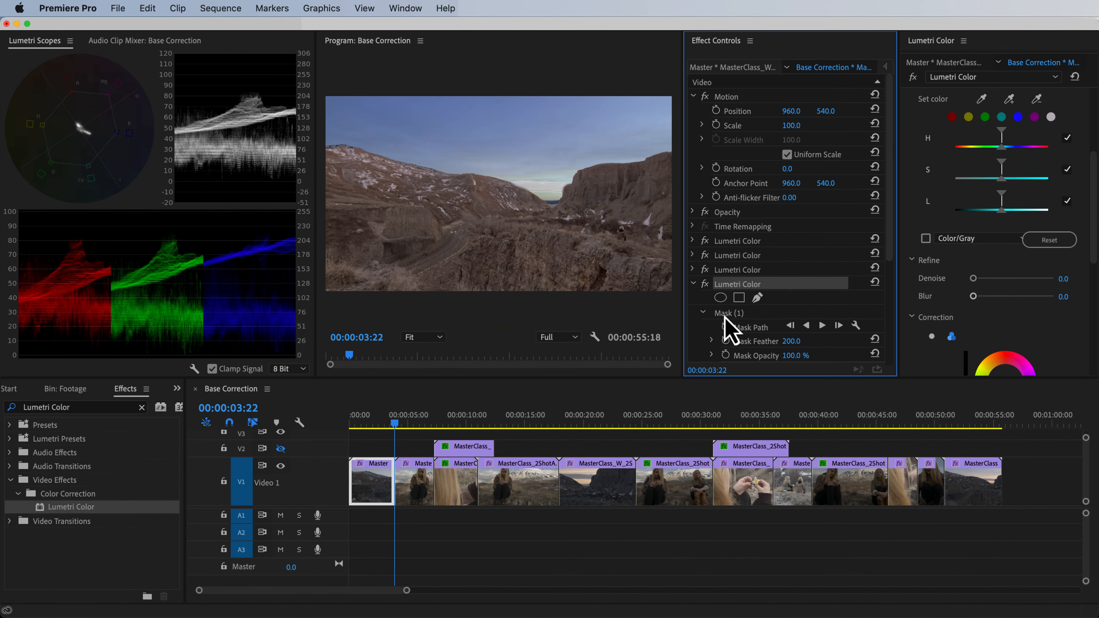
# - Shrink the fourth effect's oval mask, place it over the rocks at the opening shot's lower right, and track it backward
pyautogui.click(727, 313)
pyautogui.moveTo(558, 283); pyautogui.dragTo(600, 242)
pyautogui.moveTo(632, 298); pyautogui.dragTo(632, 265)
pyautogui.moveTo(633, 238); pyautogui.dragTo(625, 243)
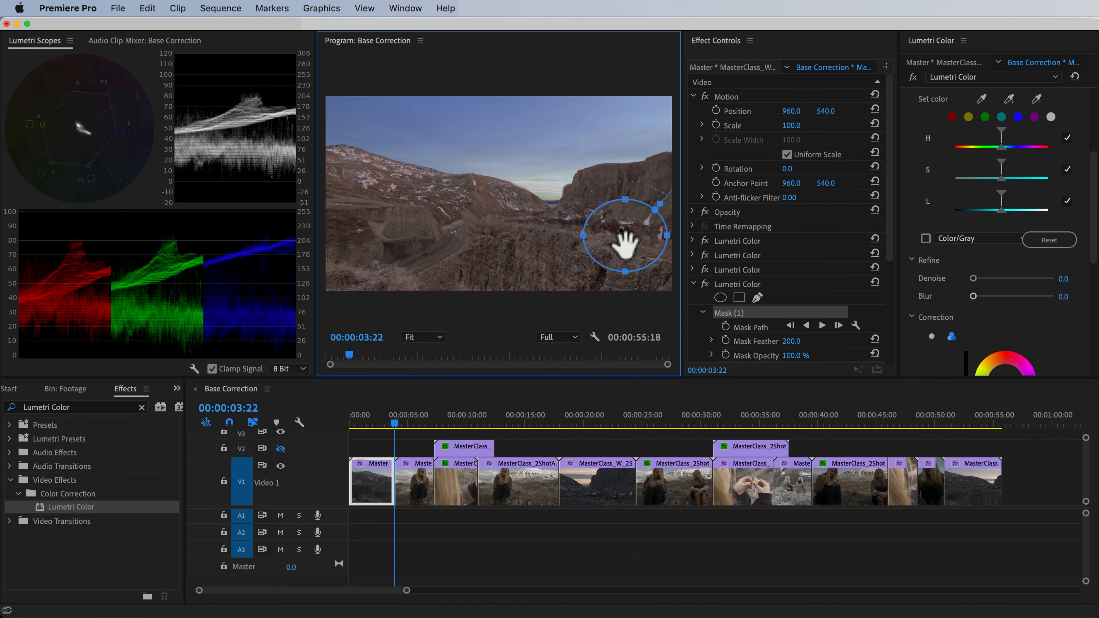
pyautogui.click(805, 326)
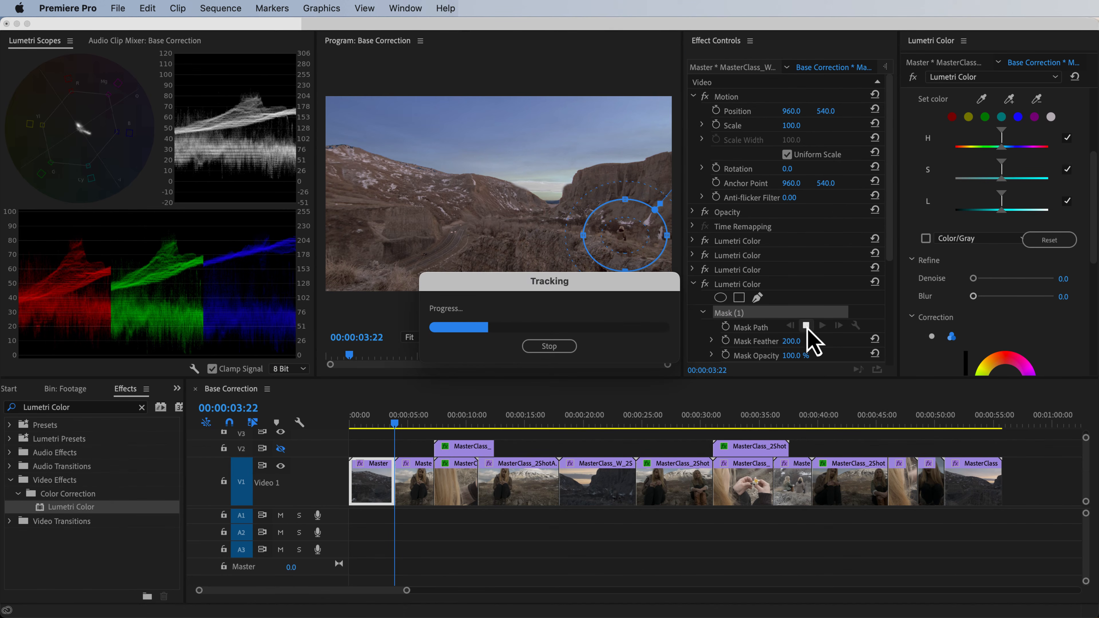